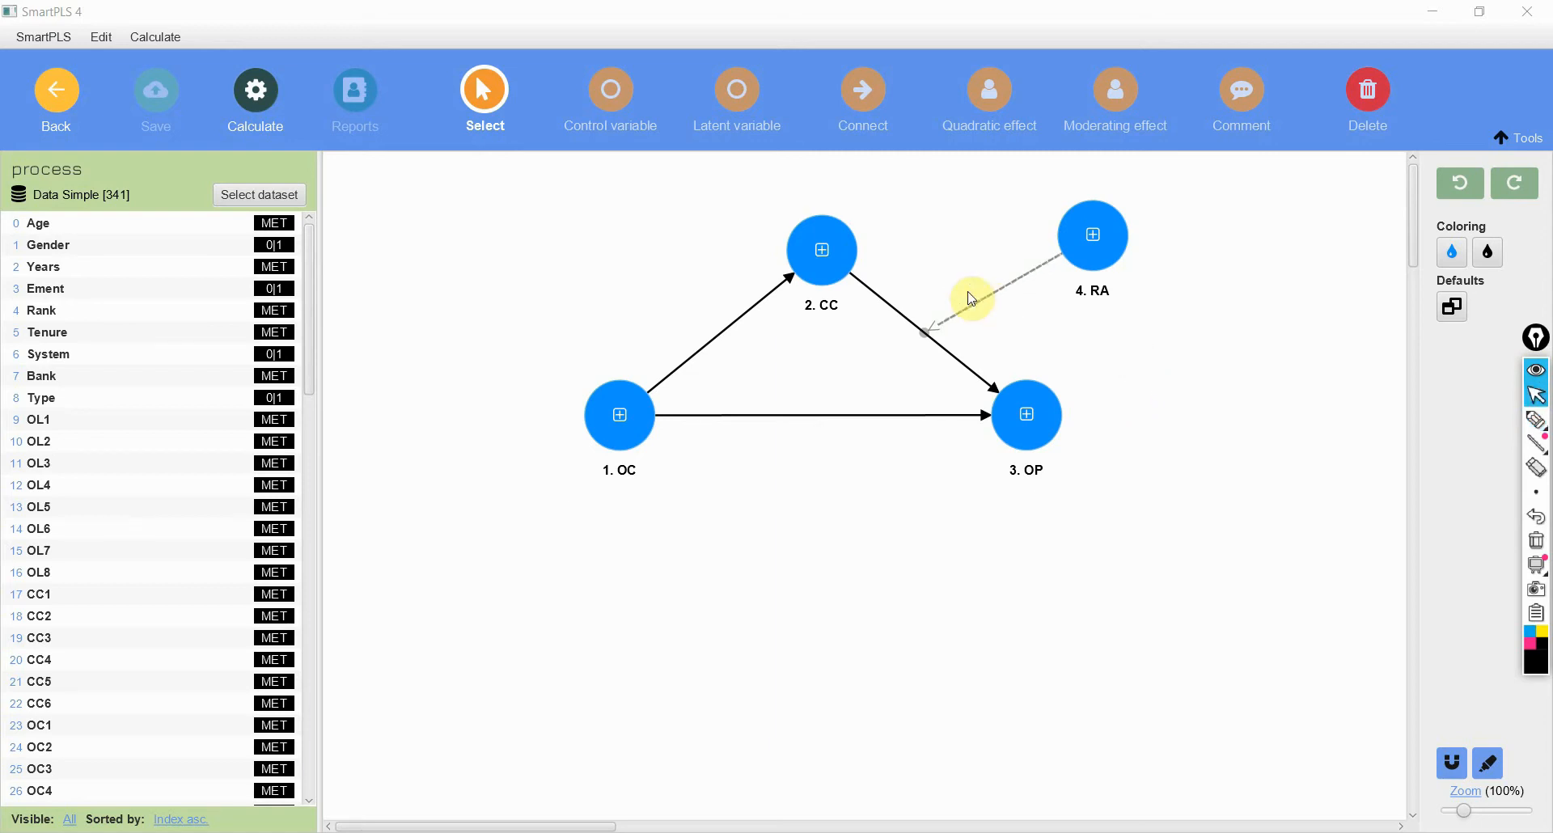
pyautogui.click(257, 129)
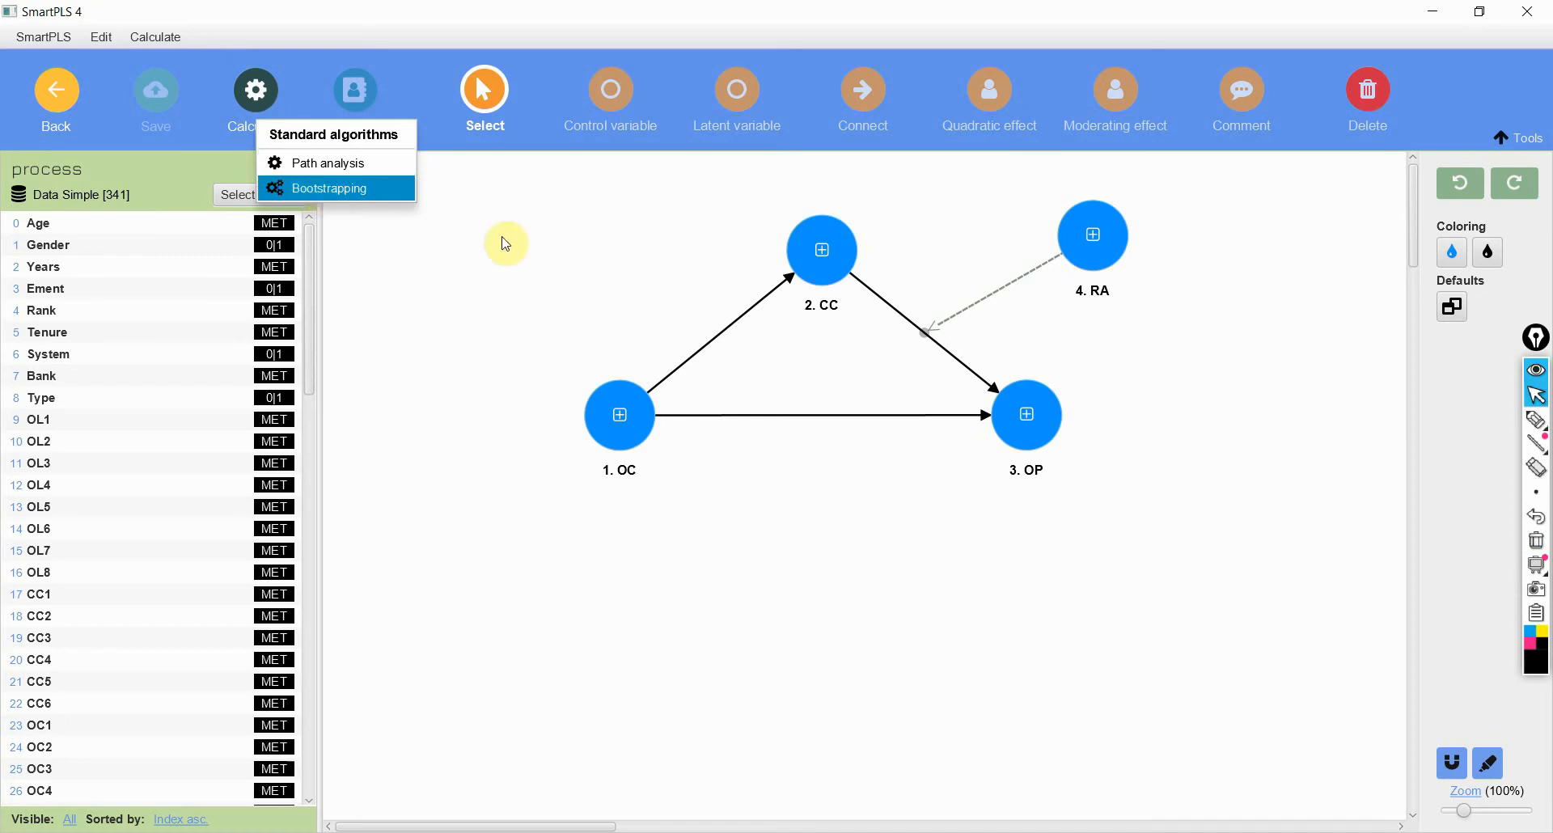
pyautogui.click(475, 243)
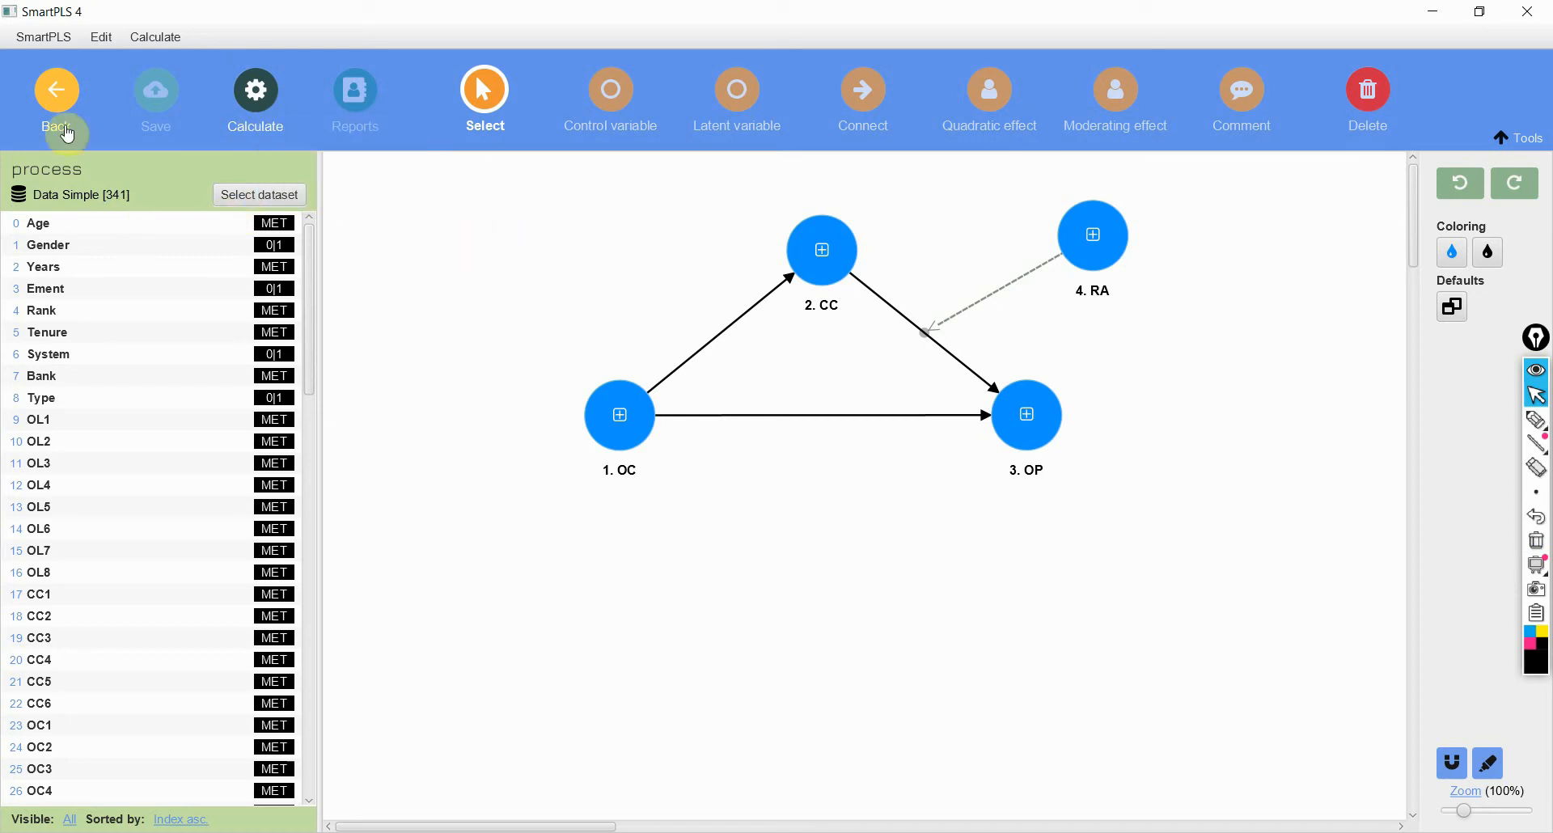
pyautogui.click(50, 88)
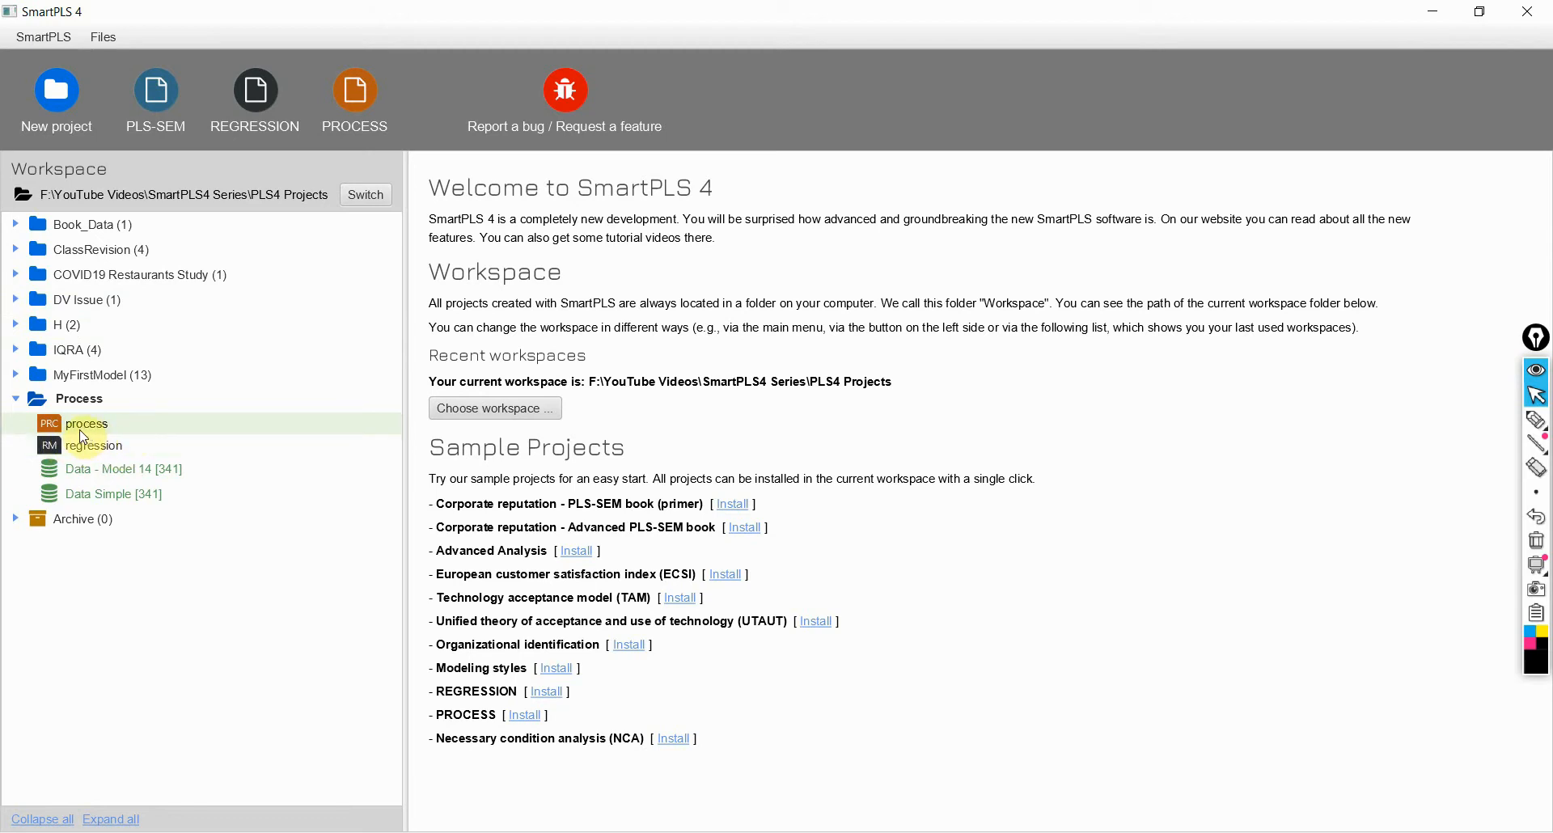
pyautogui.rightClick(49, 400)
pyautogui.rightClick(39, 398)
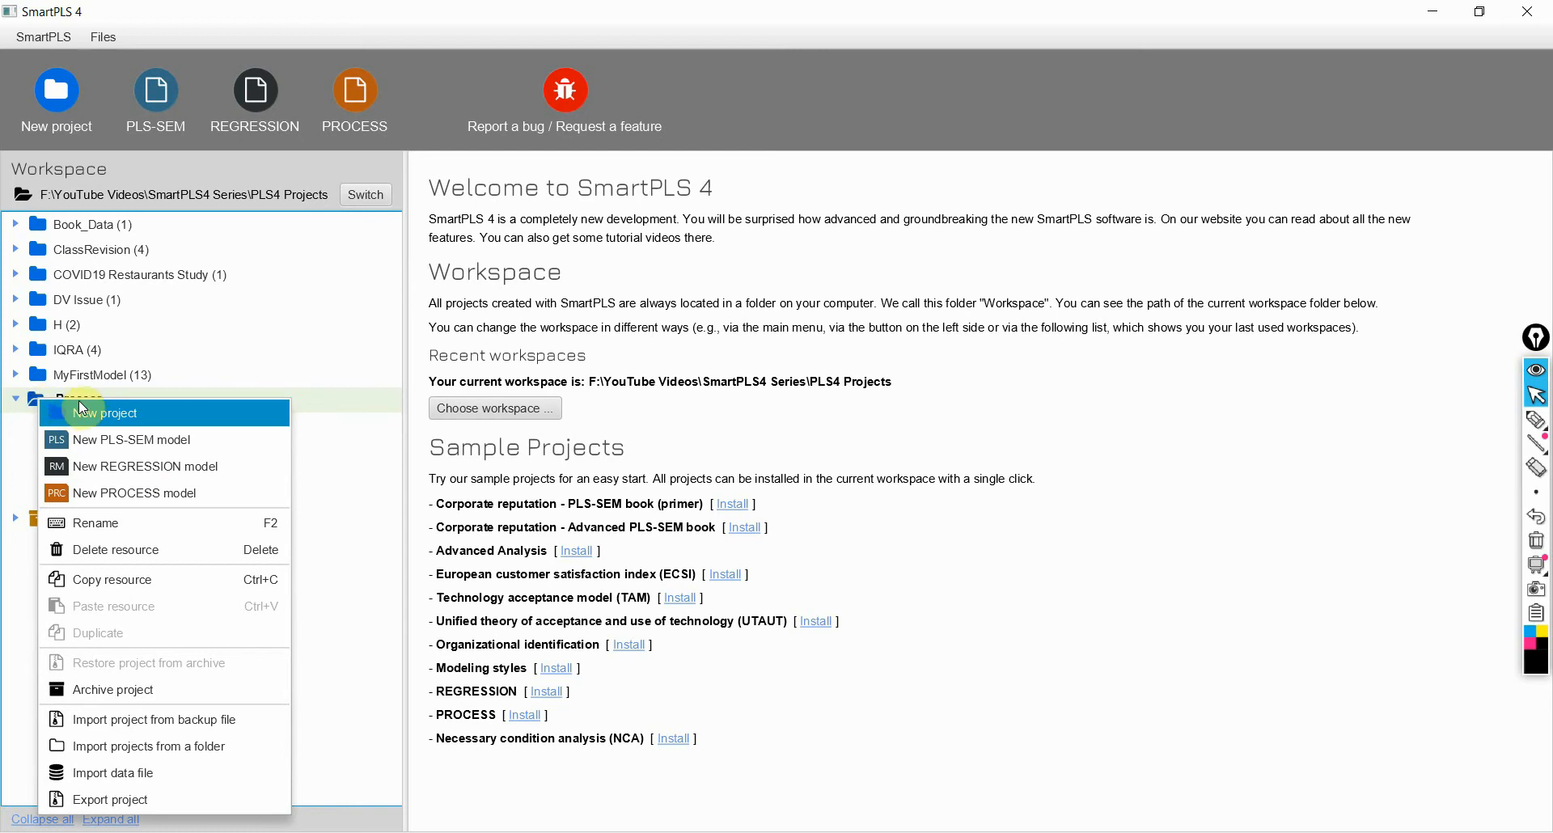
pyautogui.click(200, 494)
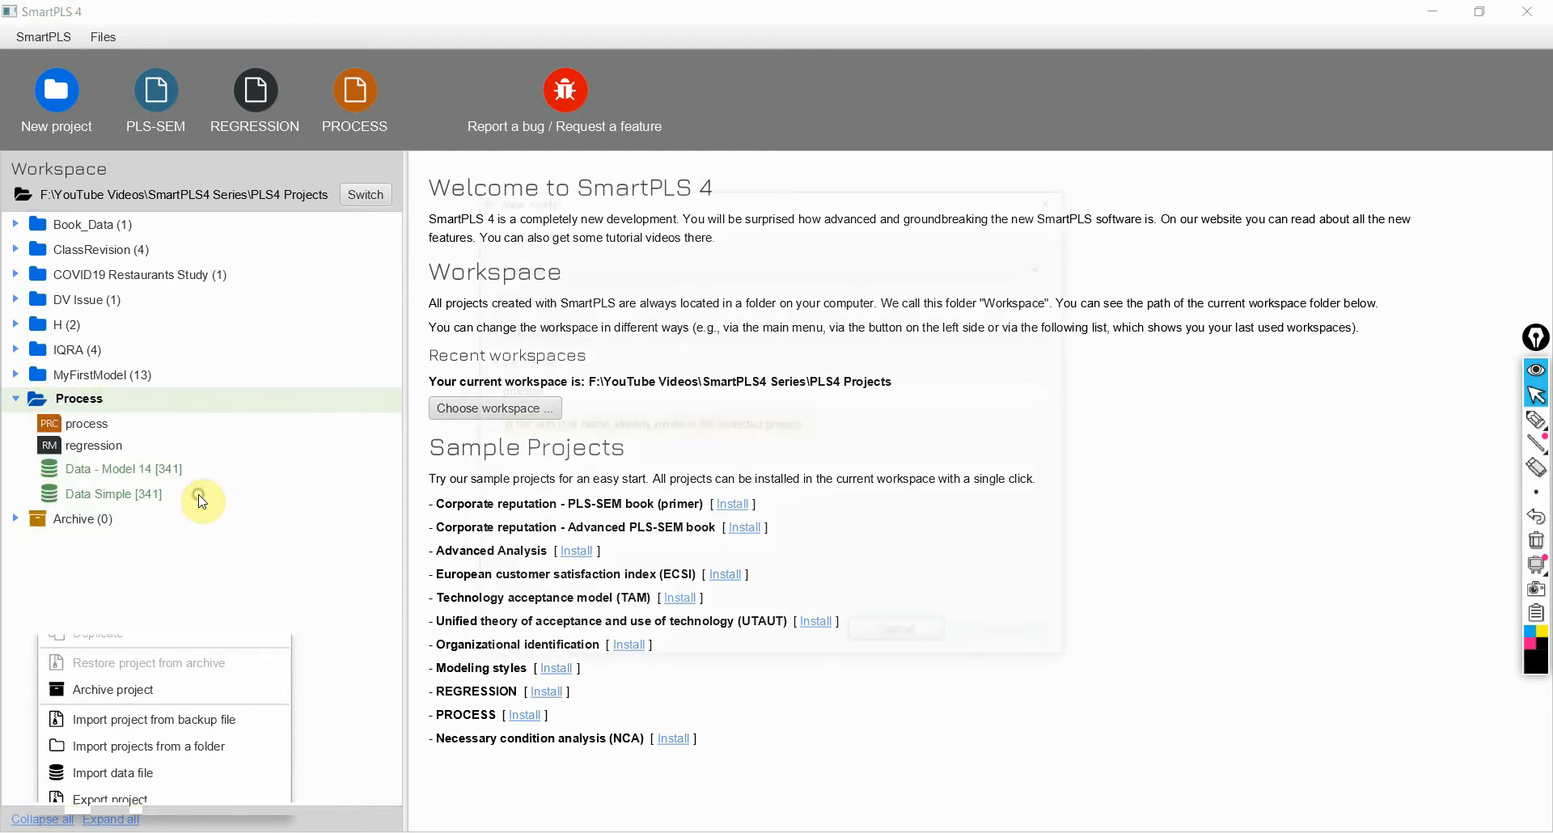
pyautogui.click(551, 323)
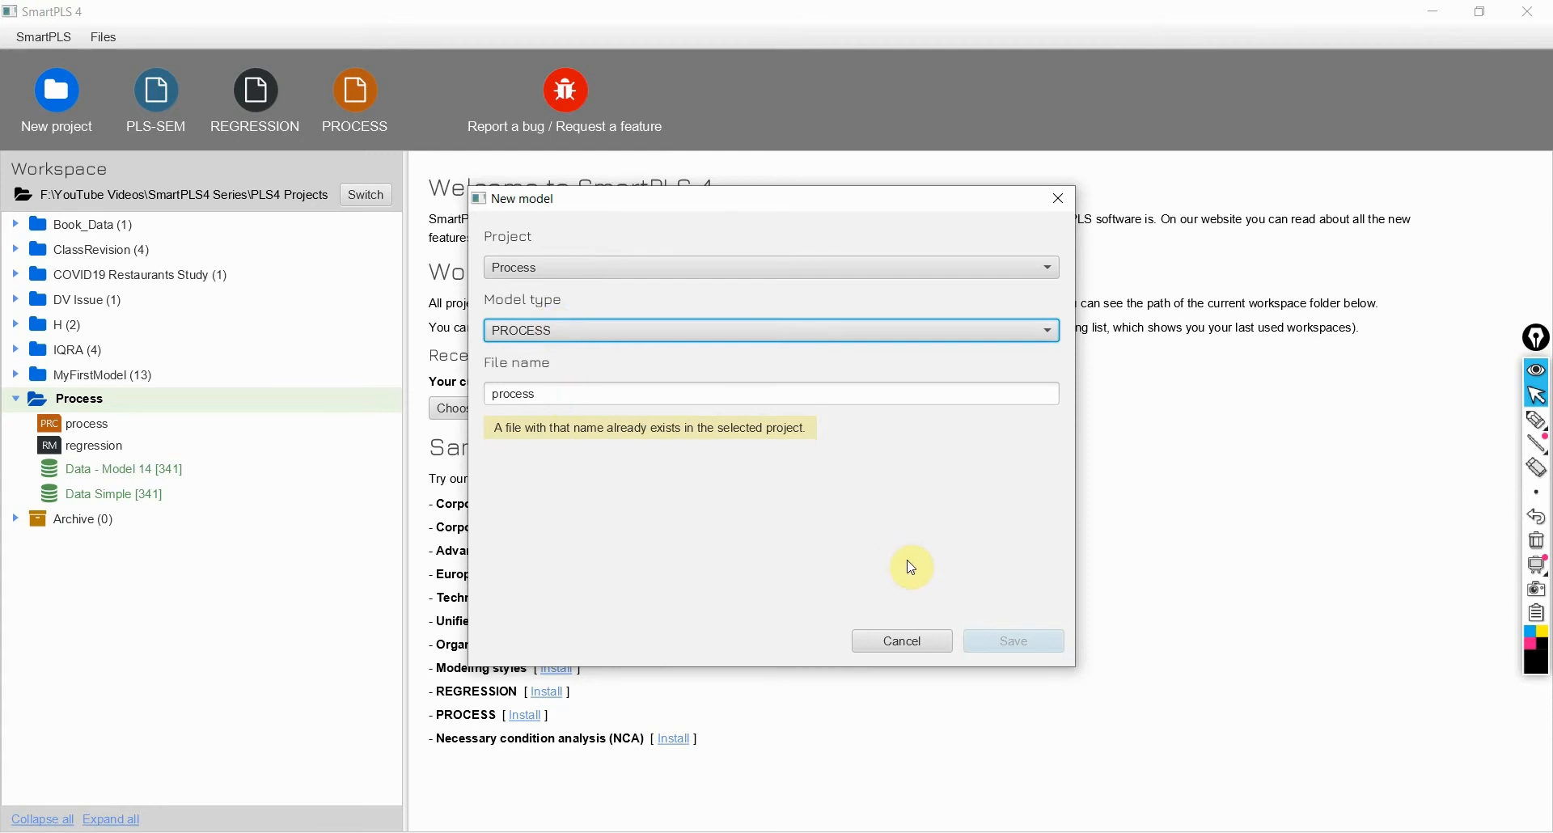
pyautogui.click(902, 641)
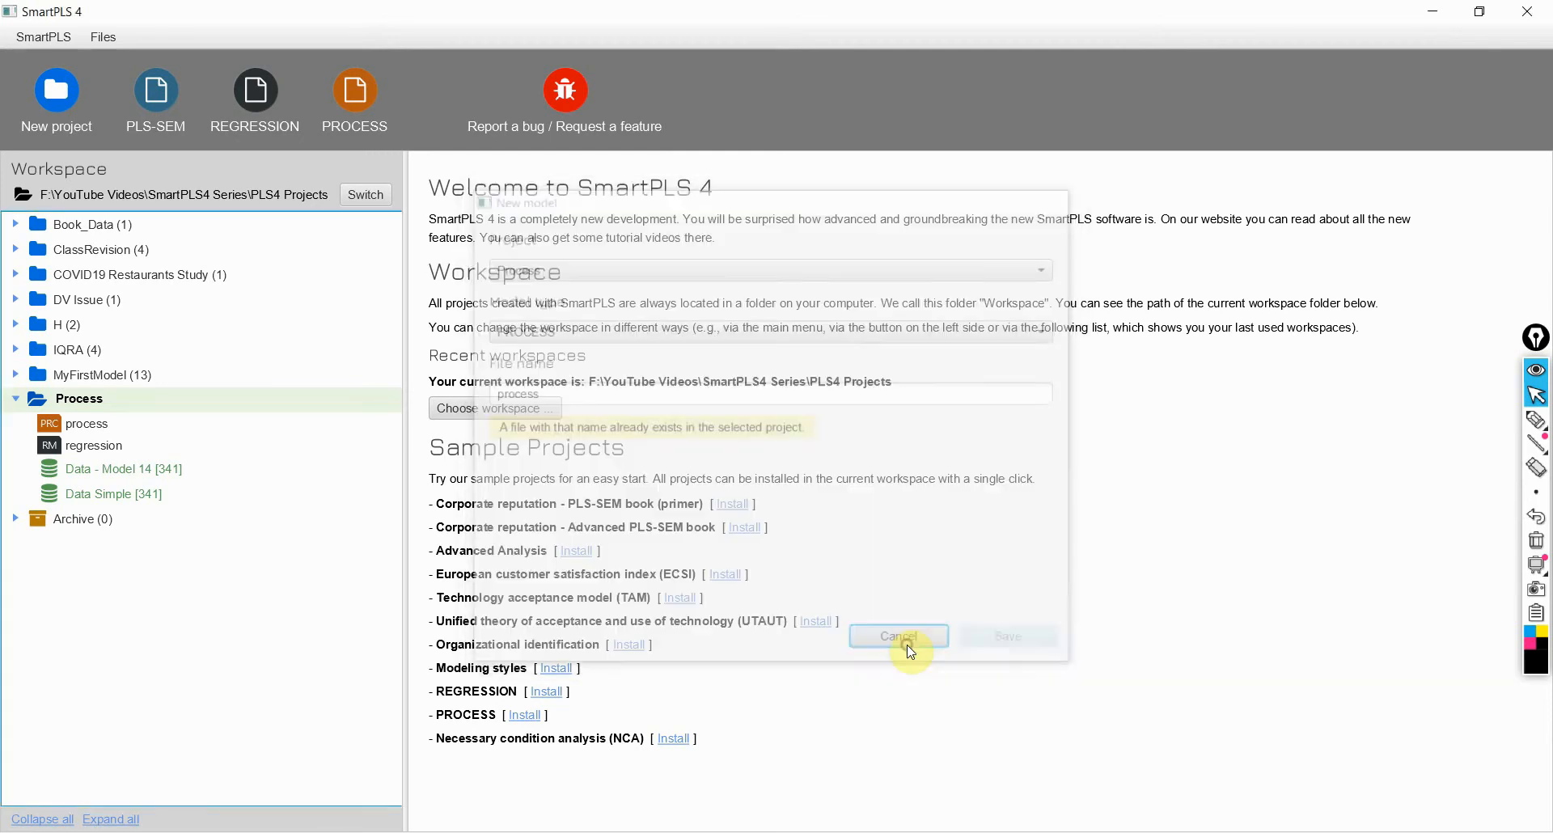
pyautogui.click(58, 423)
pyautogui.doubleClick(59, 424)
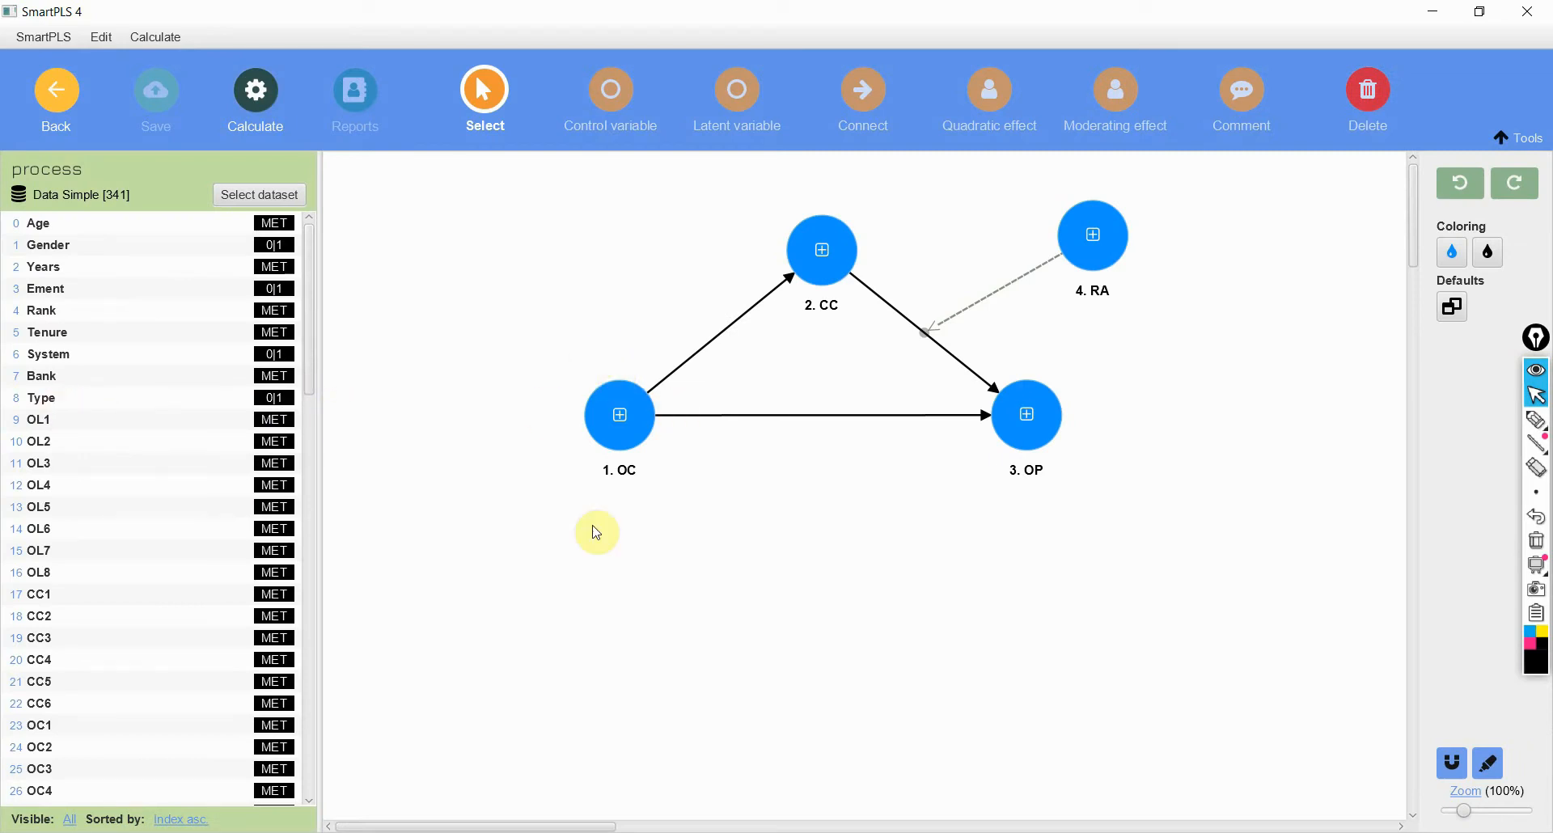
# Step: Create a construct named OL from indicators OL1 to OL8 below the model, and delete it again
pyautogui.click(49, 421)
pyautogui.hotkey('shift', 'Down')
pyautogui.hotkey('shift', 'Down')
pyautogui.hotkey('shift', 'Down')
pyautogui.hotkey('shift', 'Down')
pyautogui.hotkey('shift', 'Down')
pyautogui.hotkey('shift', 'Down')
pyautogui.hotkey('shift', 'Down')
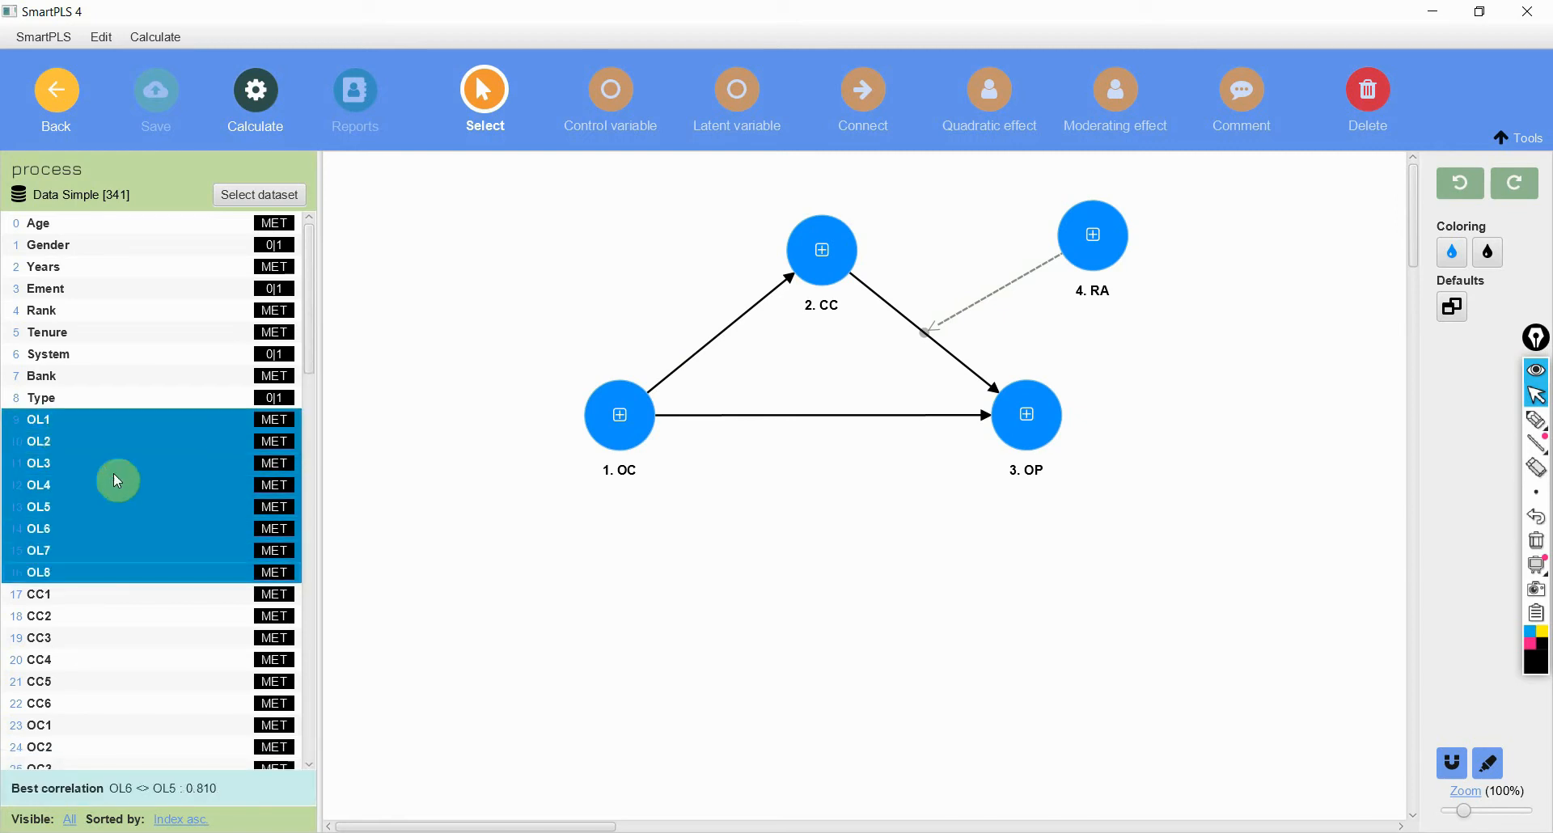
pyautogui.moveTo(611, 541); pyautogui.dragTo(612, 613)
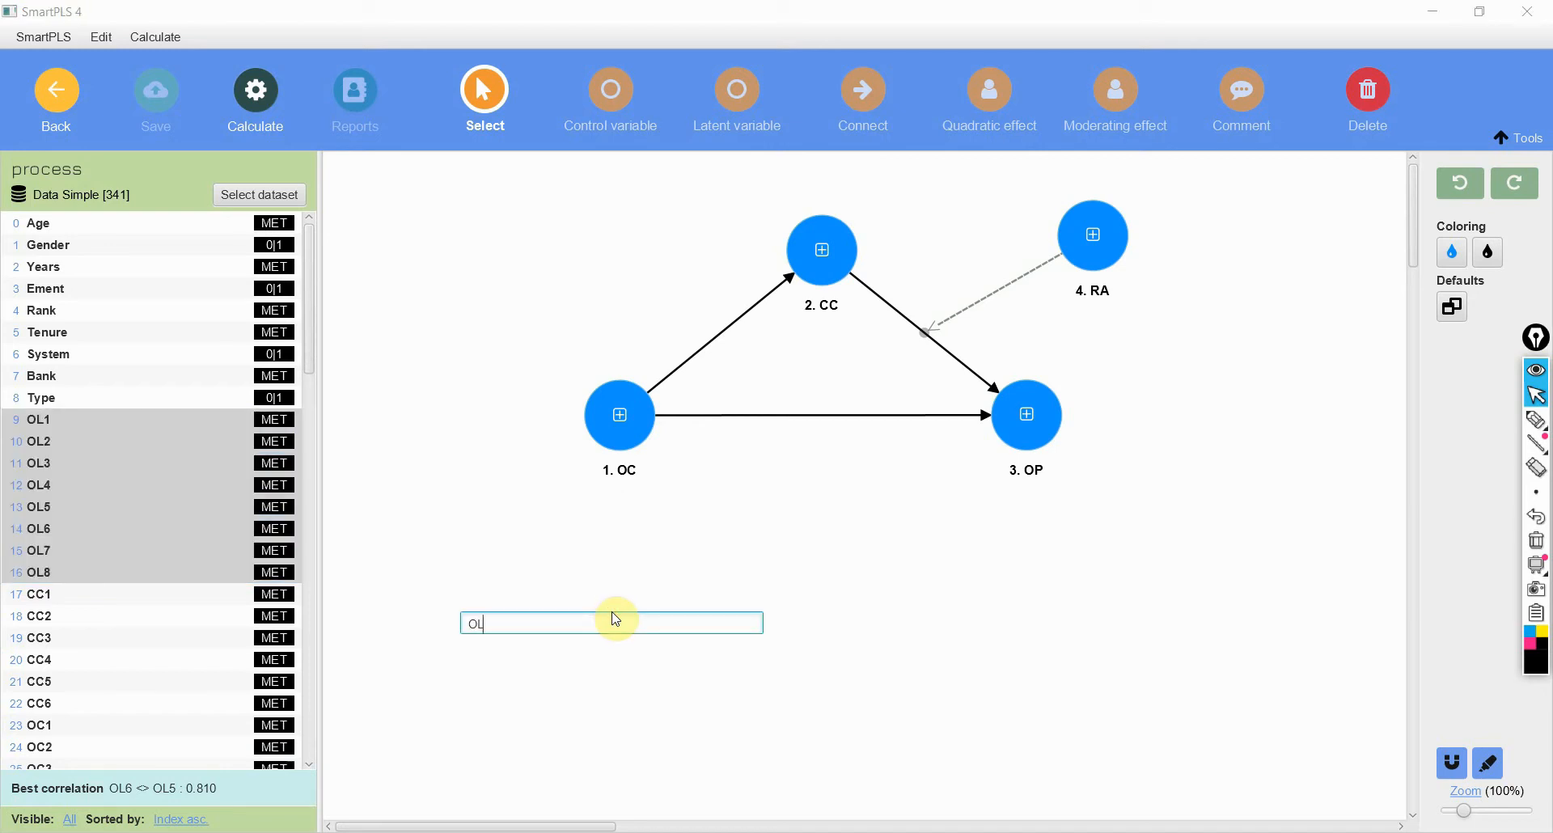
pyautogui.press('Return')
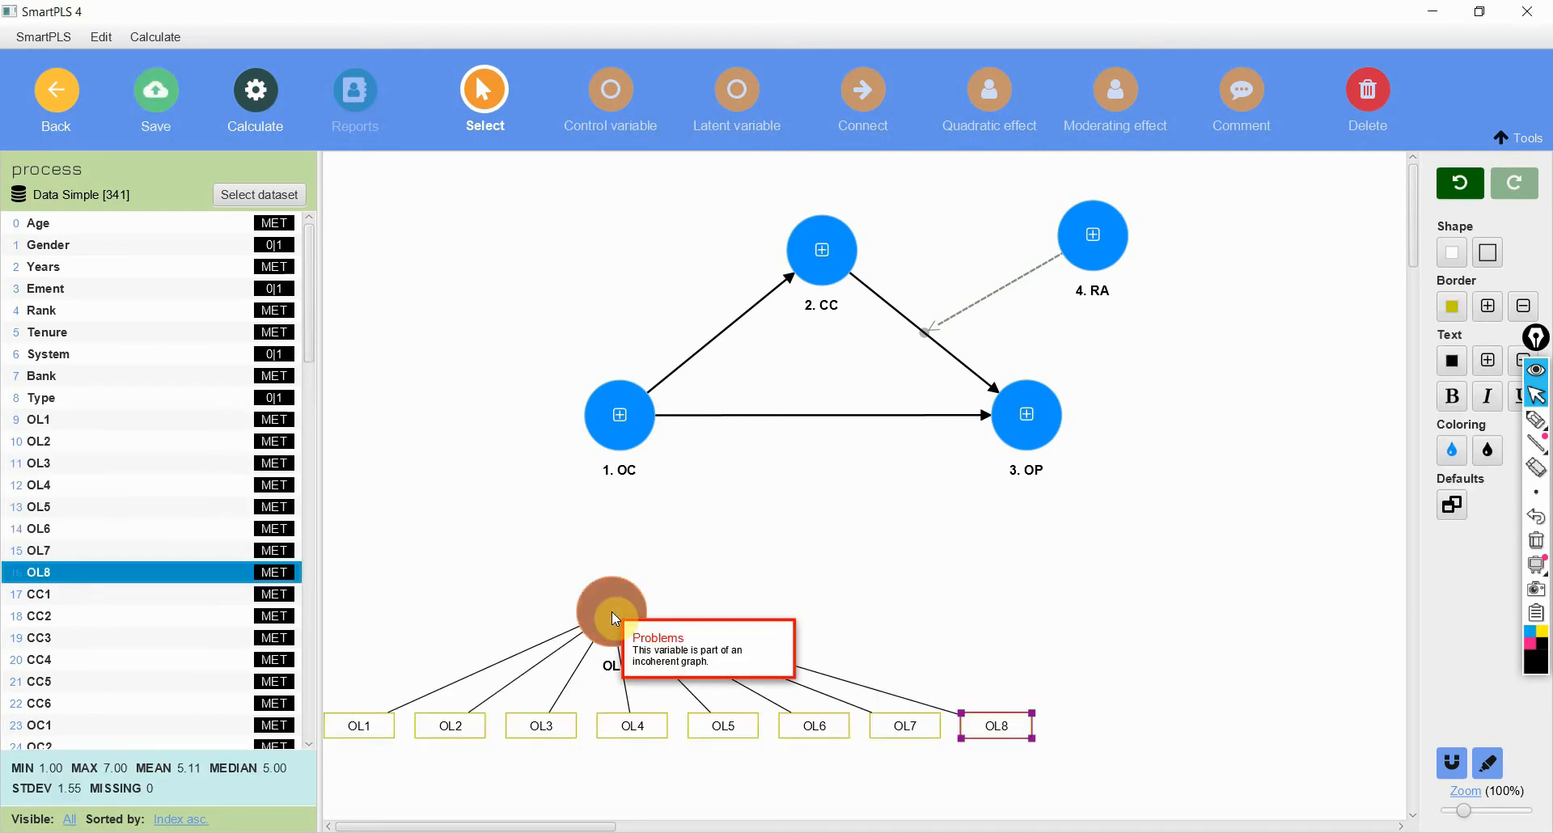
pyautogui.click(613, 620)
pyautogui.press('Delete')
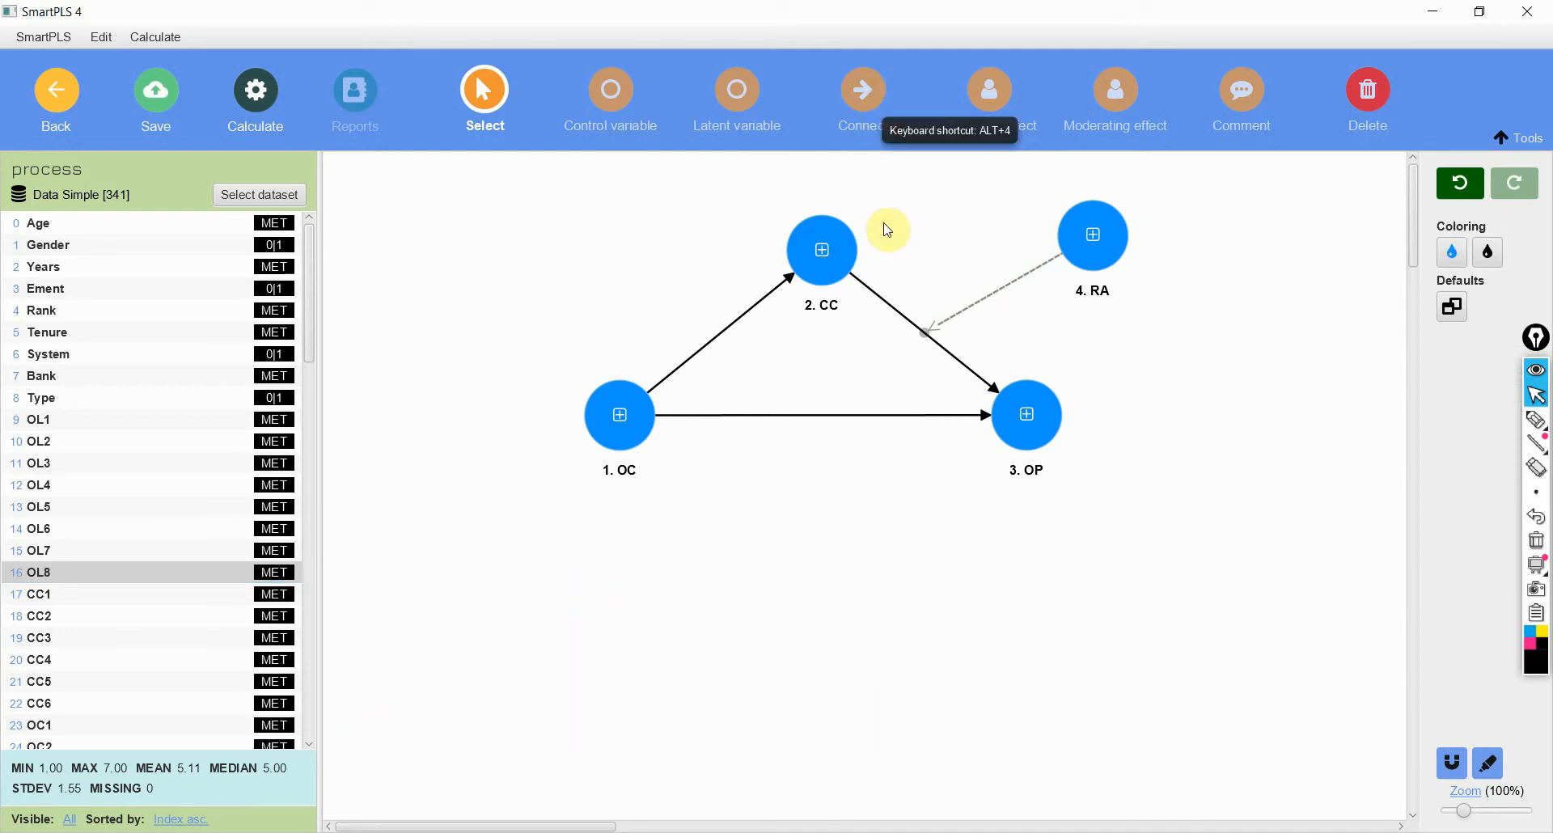
# Step: Delete the moderating path from RA and redraw it from RA onto the path between CC and OP
pyautogui.click(1041, 267)
pyautogui.press('Delete')
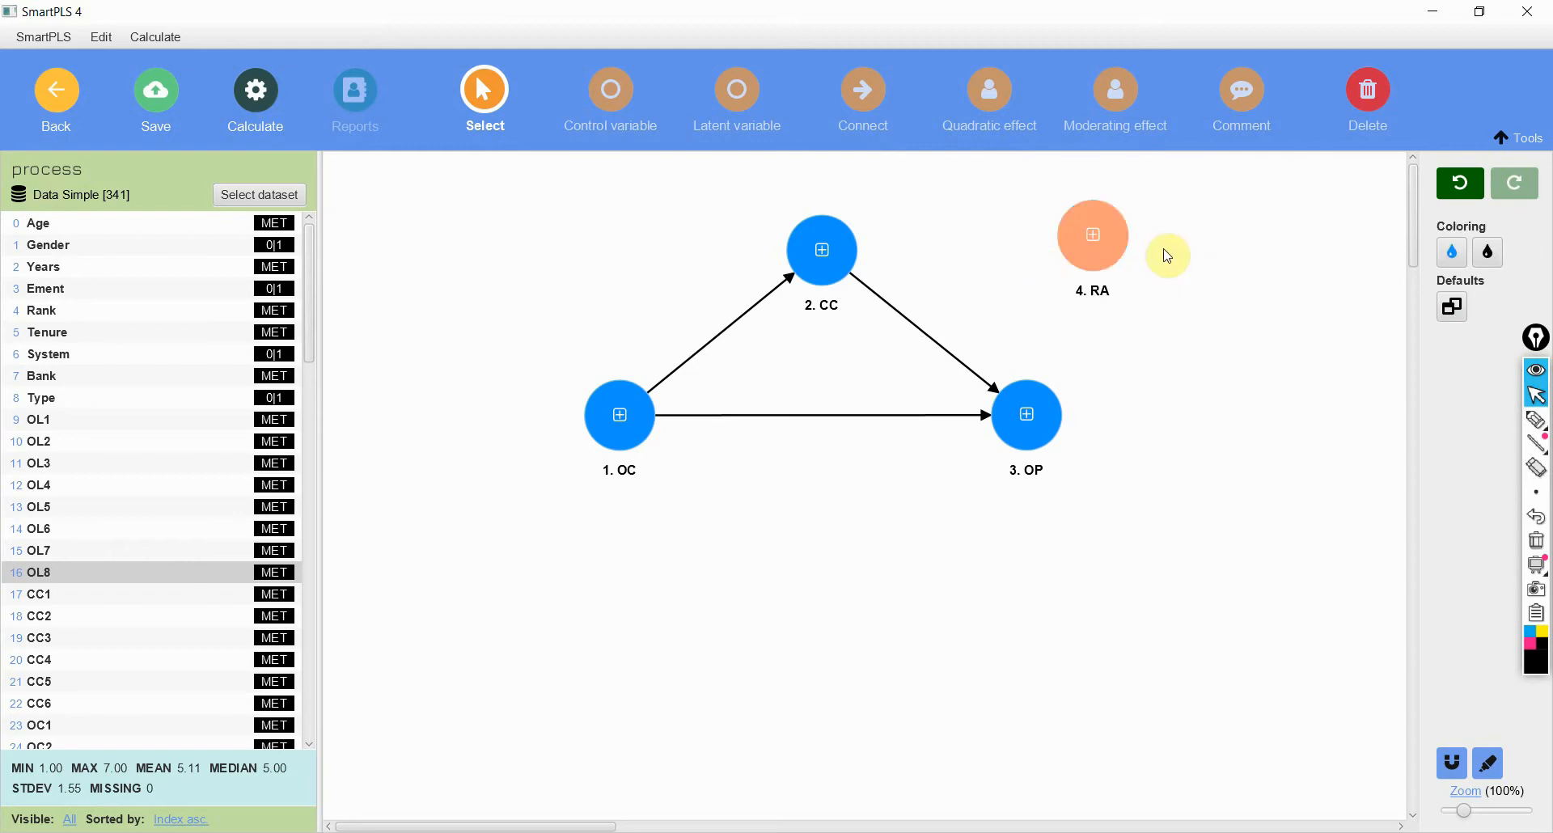
pyautogui.click(867, 94)
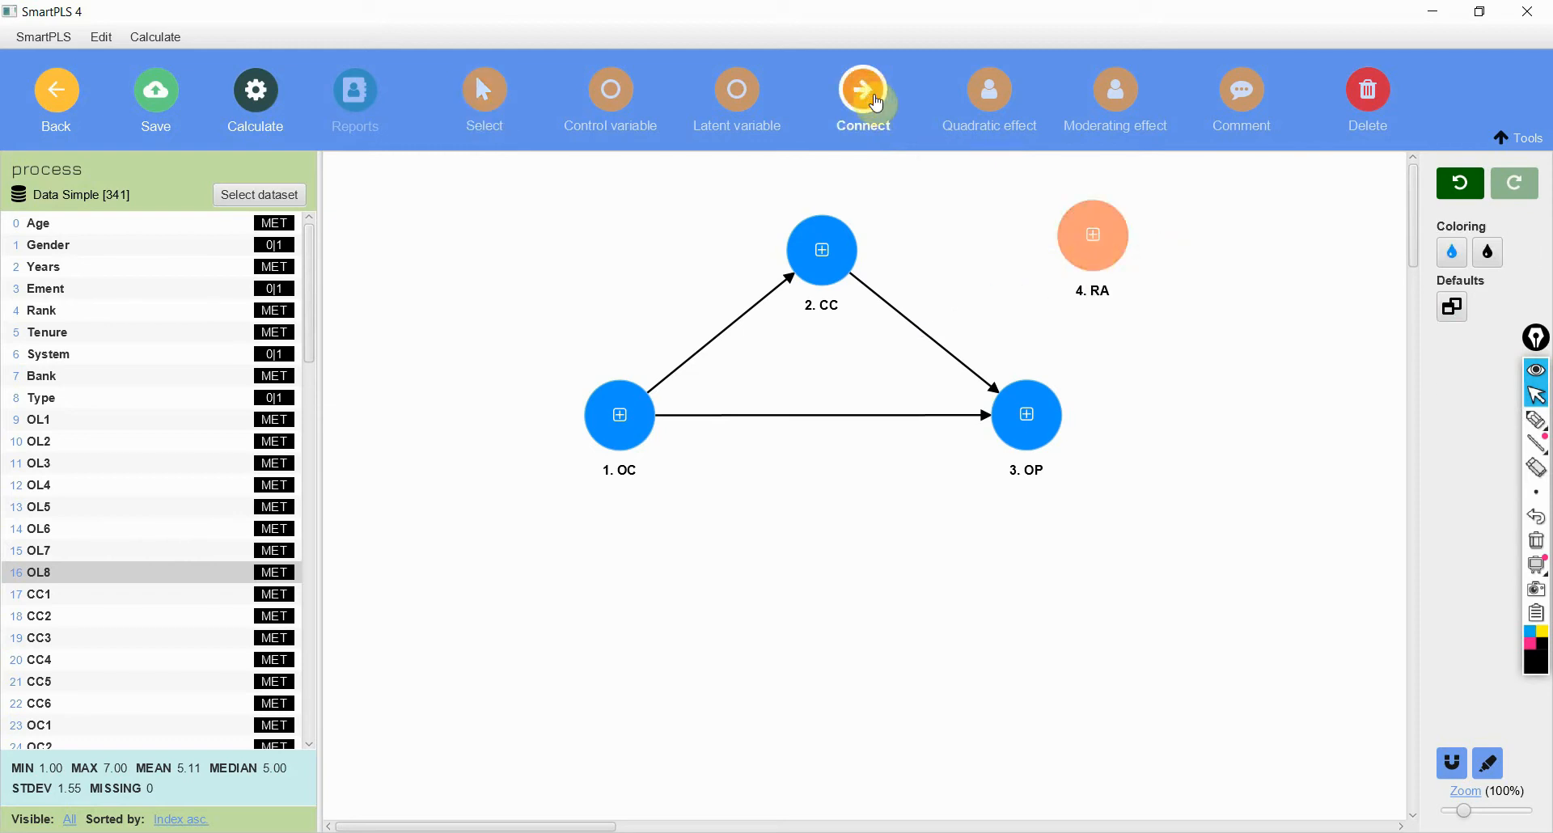
pyautogui.click(1076, 257)
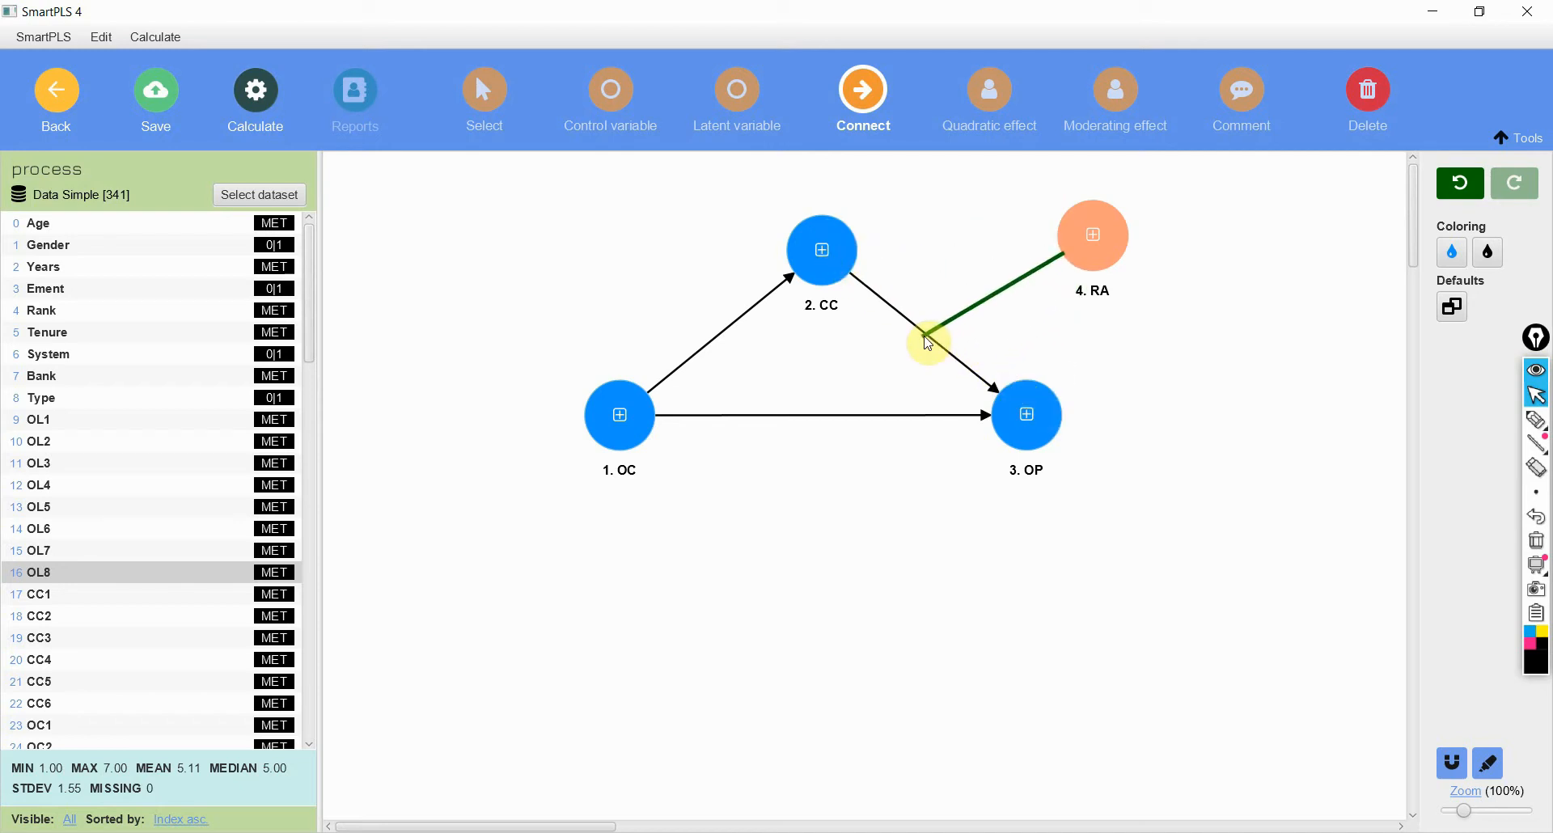
pyautogui.click(929, 343)
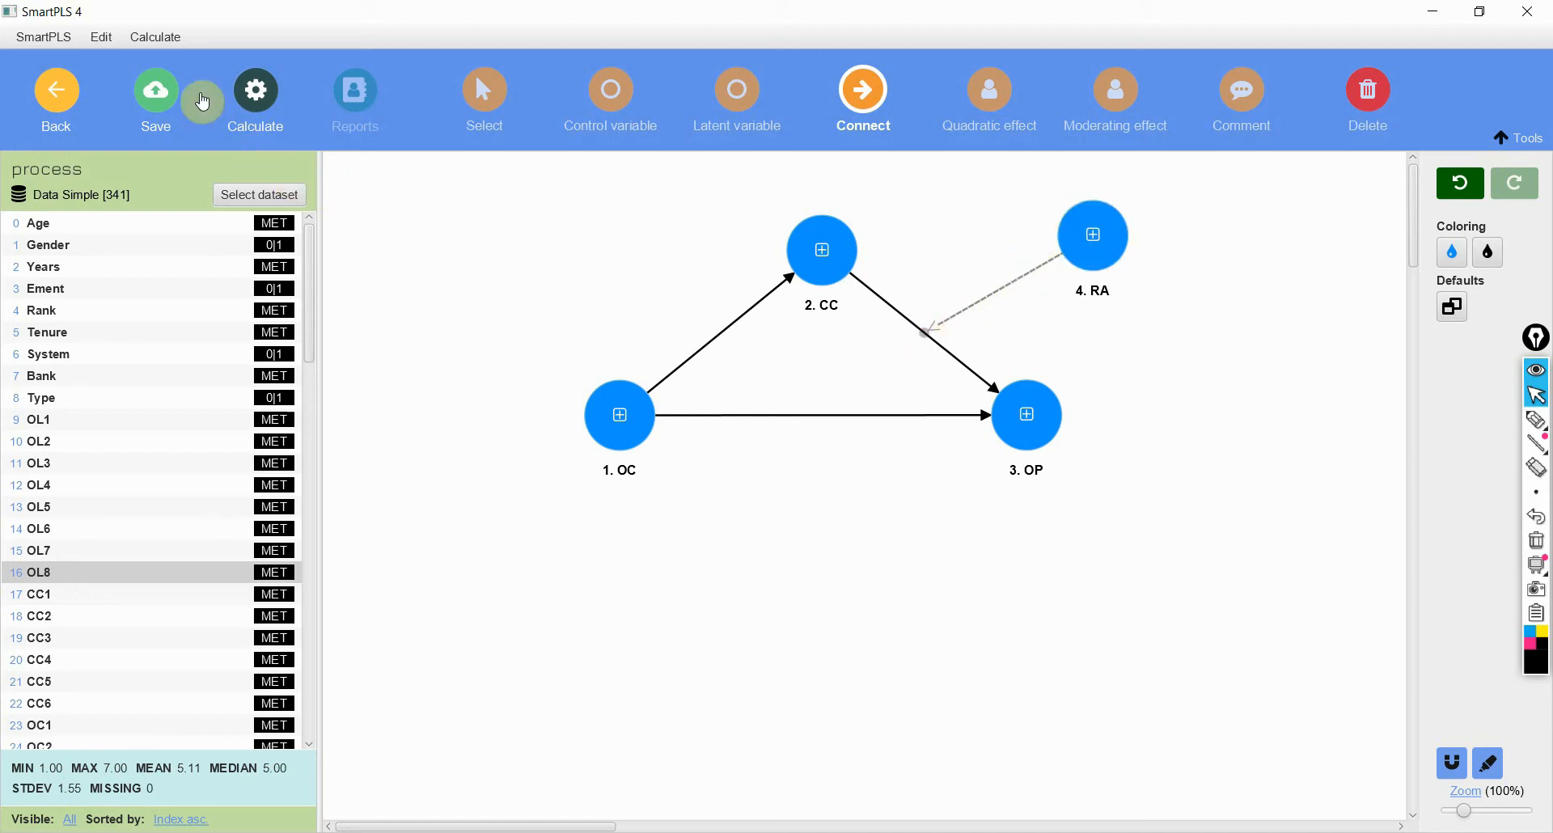
# Step: Run bootstrapping with 5000 subsamples, BCa bootstrap confidence intervals, a one-tailed test at 0.05 significance and the Standardized data metric
pyautogui.click(247, 104)
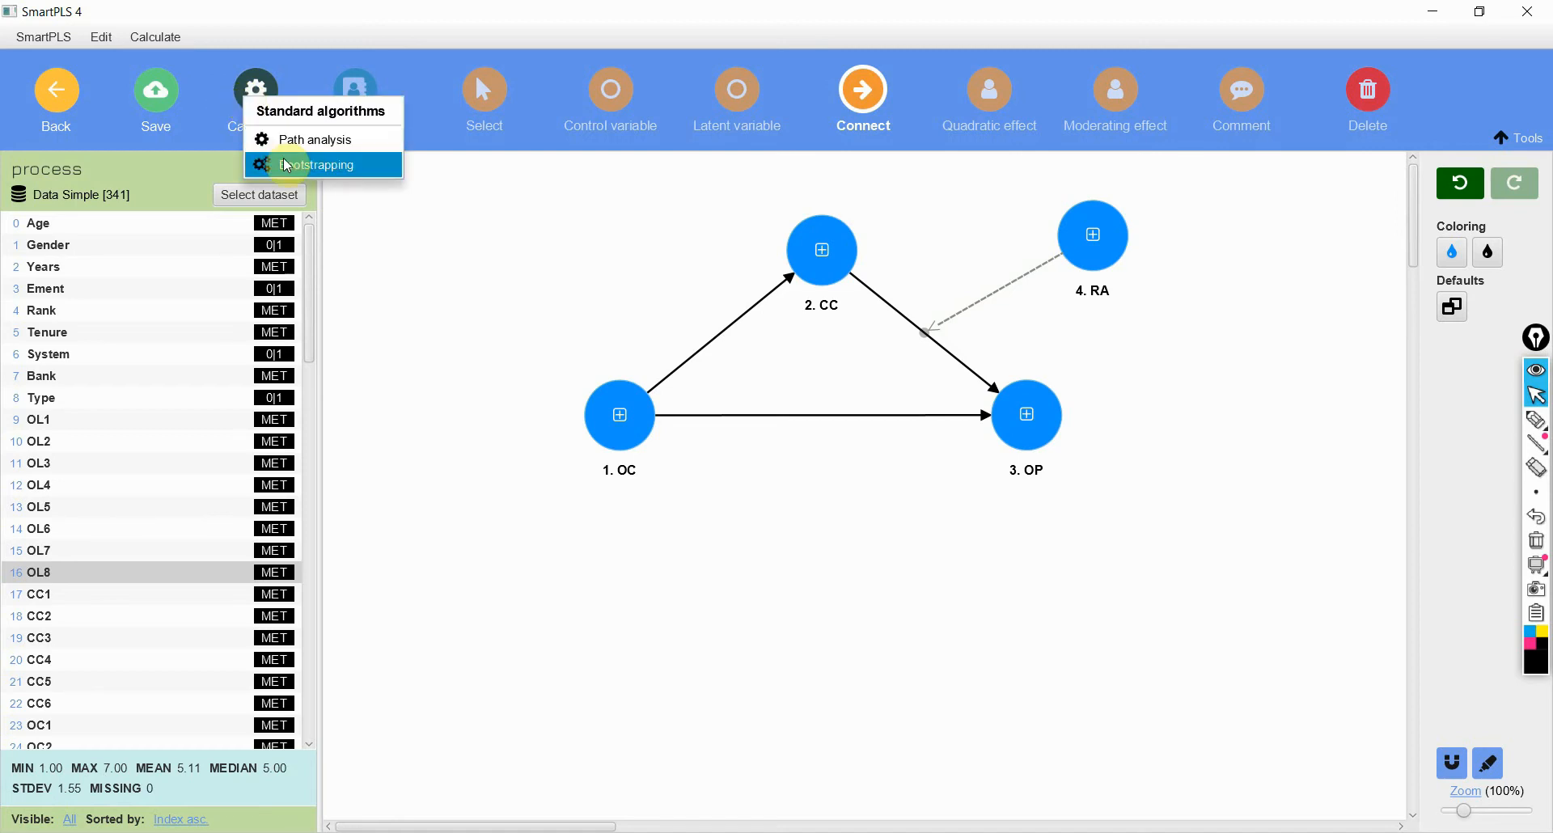
pyautogui.click(303, 165)
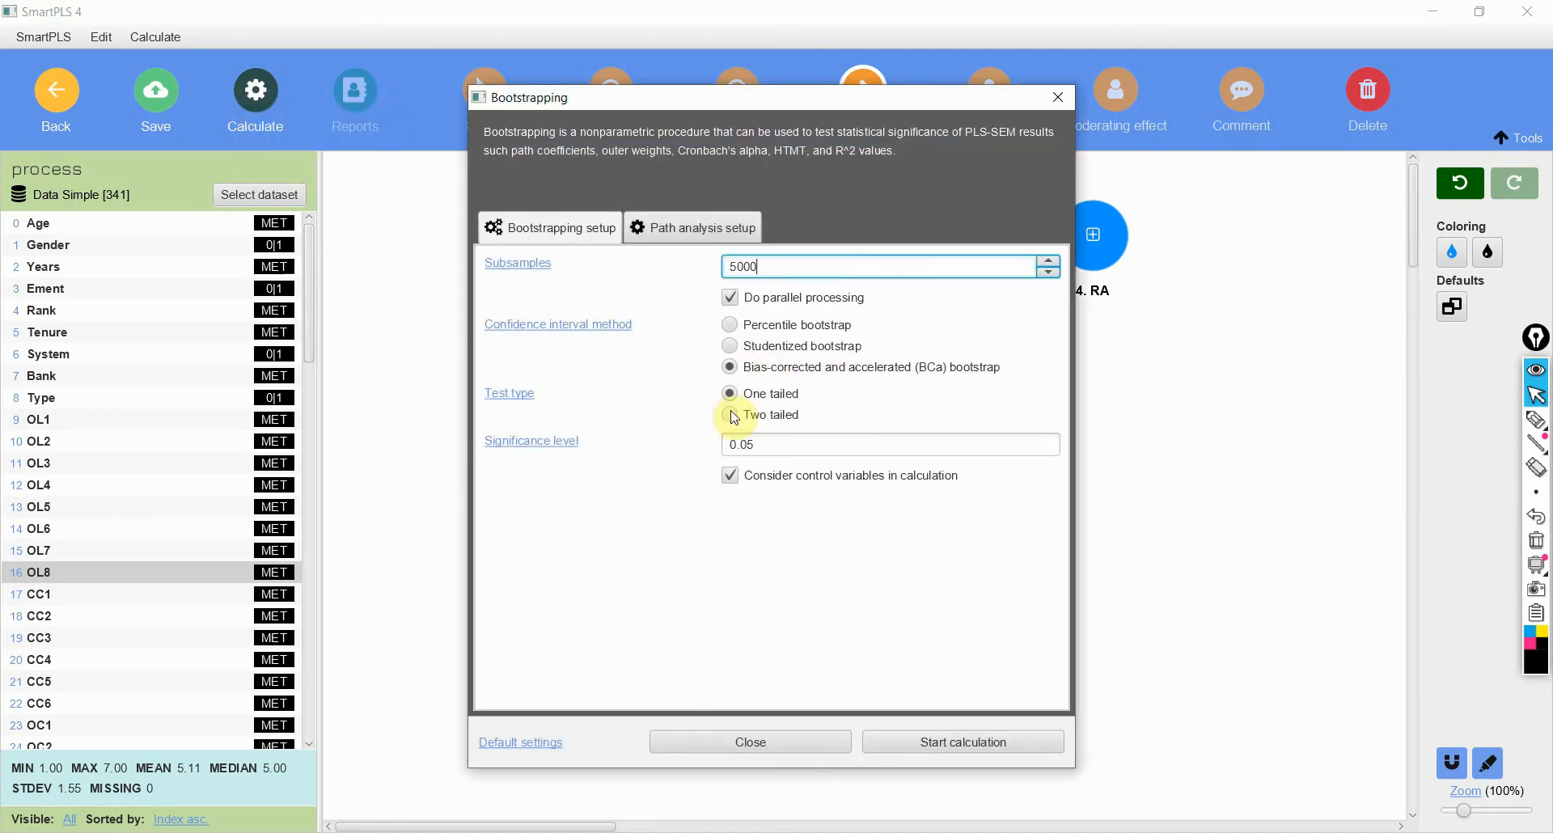
pyautogui.click(722, 217)
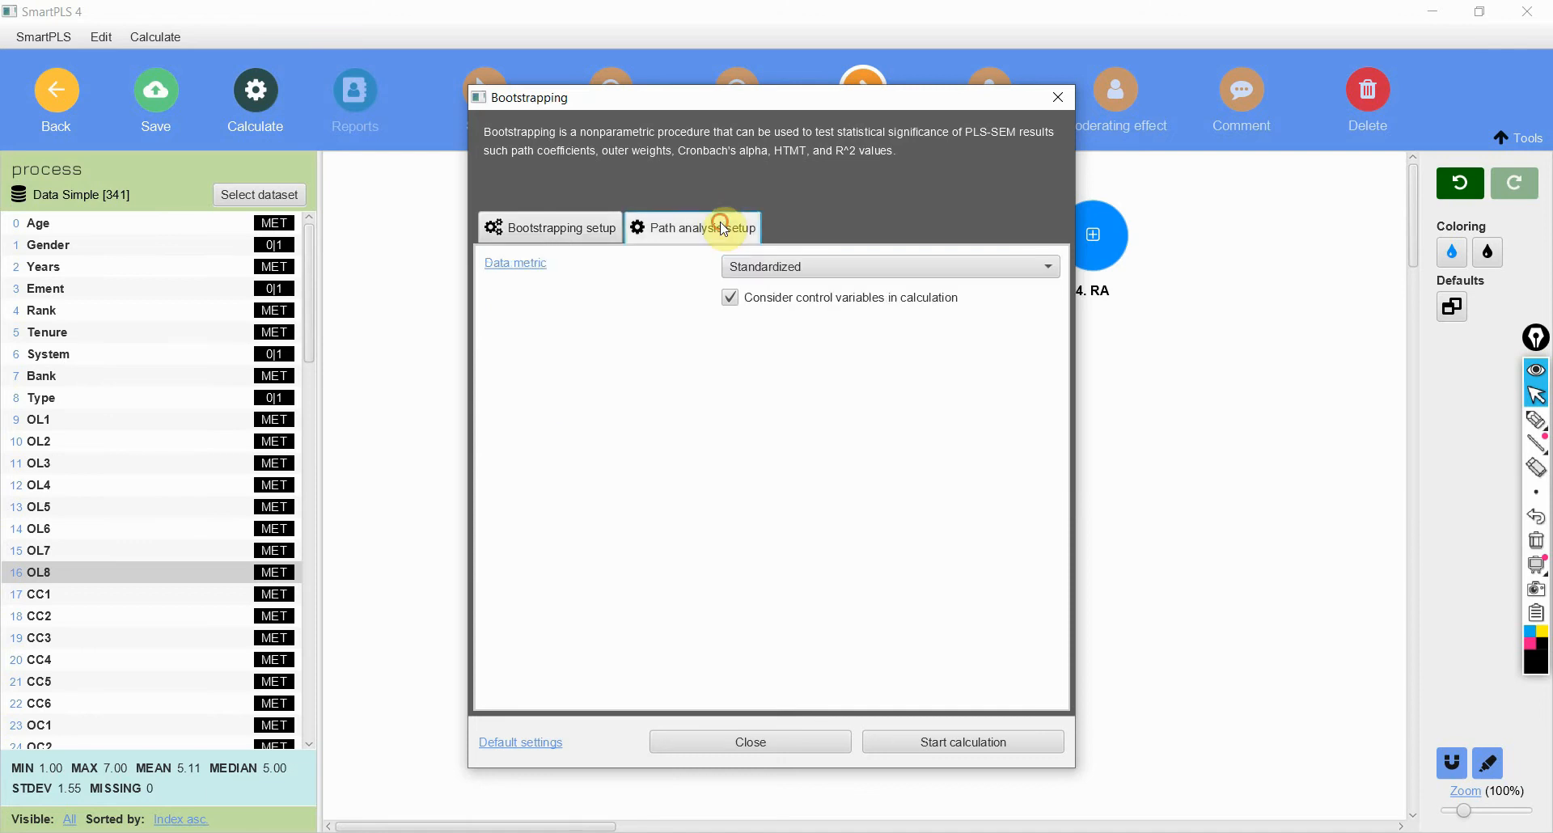
pyautogui.click(949, 741)
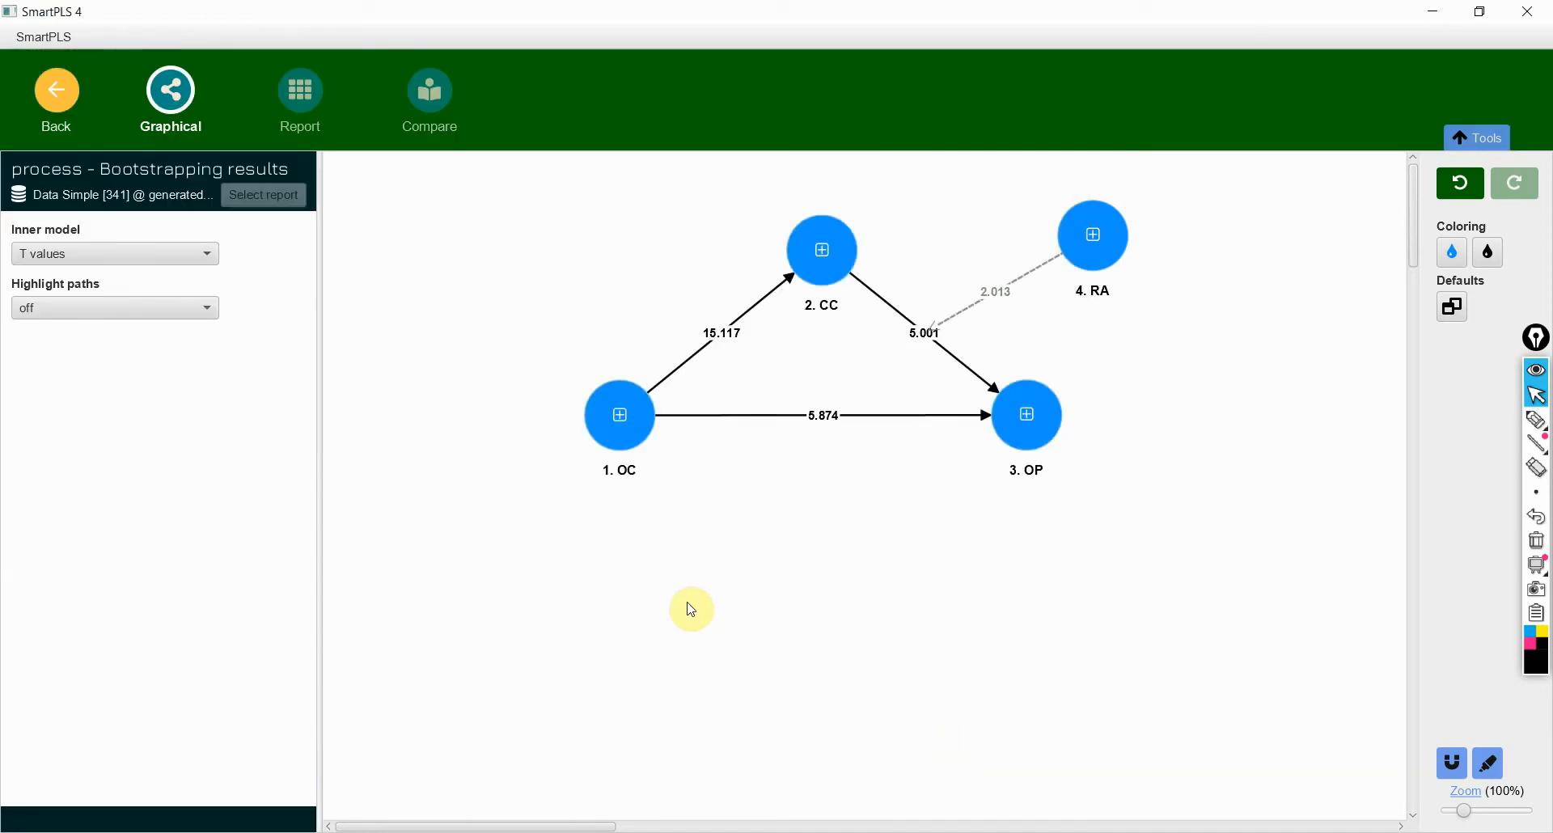
# Step: Examine the T values on the four model paths, circling each and noting 1.645 beside the OC to CC path
pyautogui.hotkey('ctrl', 'shift', '2')
pyautogui.moveTo(768, 325)
pyautogui.mouseDown()
pyautogui.moveTo(711, 359)
pyautogui.moveTo(768, 328)
pyautogui.mouseUp()
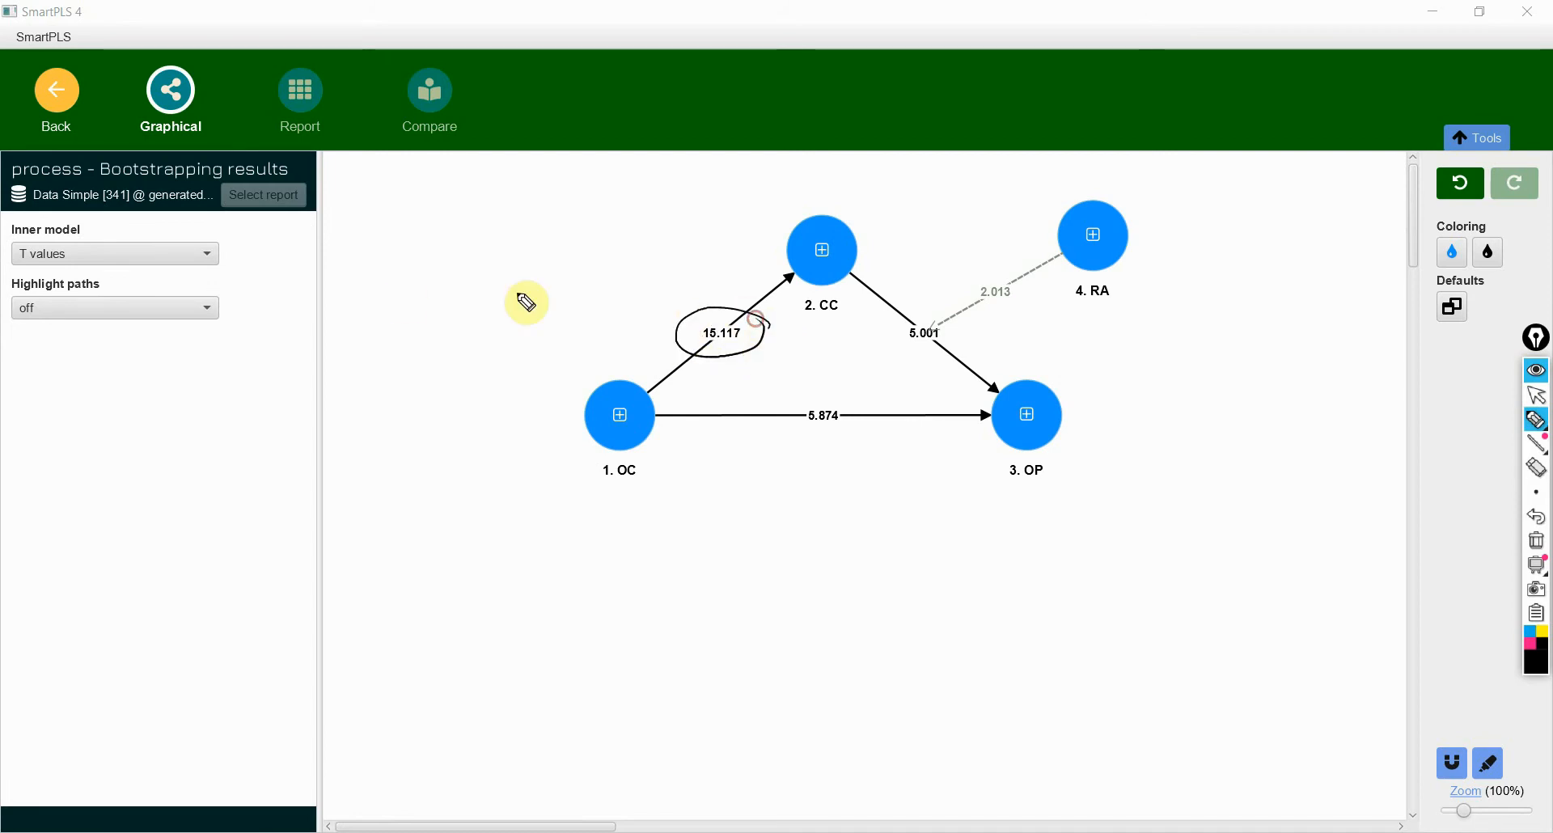
pyautogui.moveTo(704, 368); pyautogui.dragTo(752, 372)
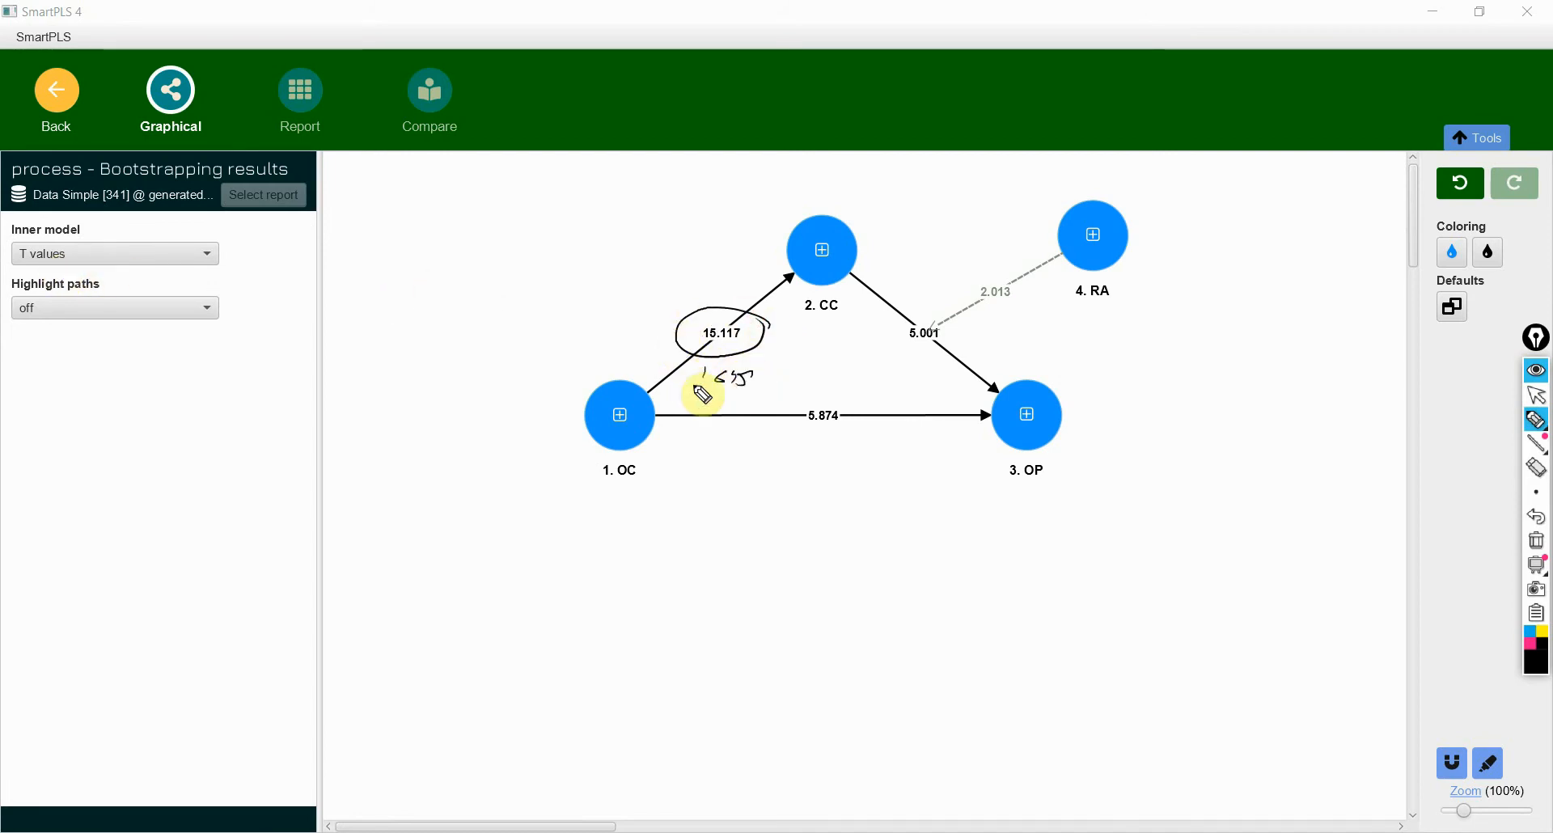
pyautogui.moveTo(839, 421)
pyautogui.mouseDown()
pyautogui.moveTo(817, 389)
pyautogui.moveTo(846, 396)
pyautogui.mouseUp()
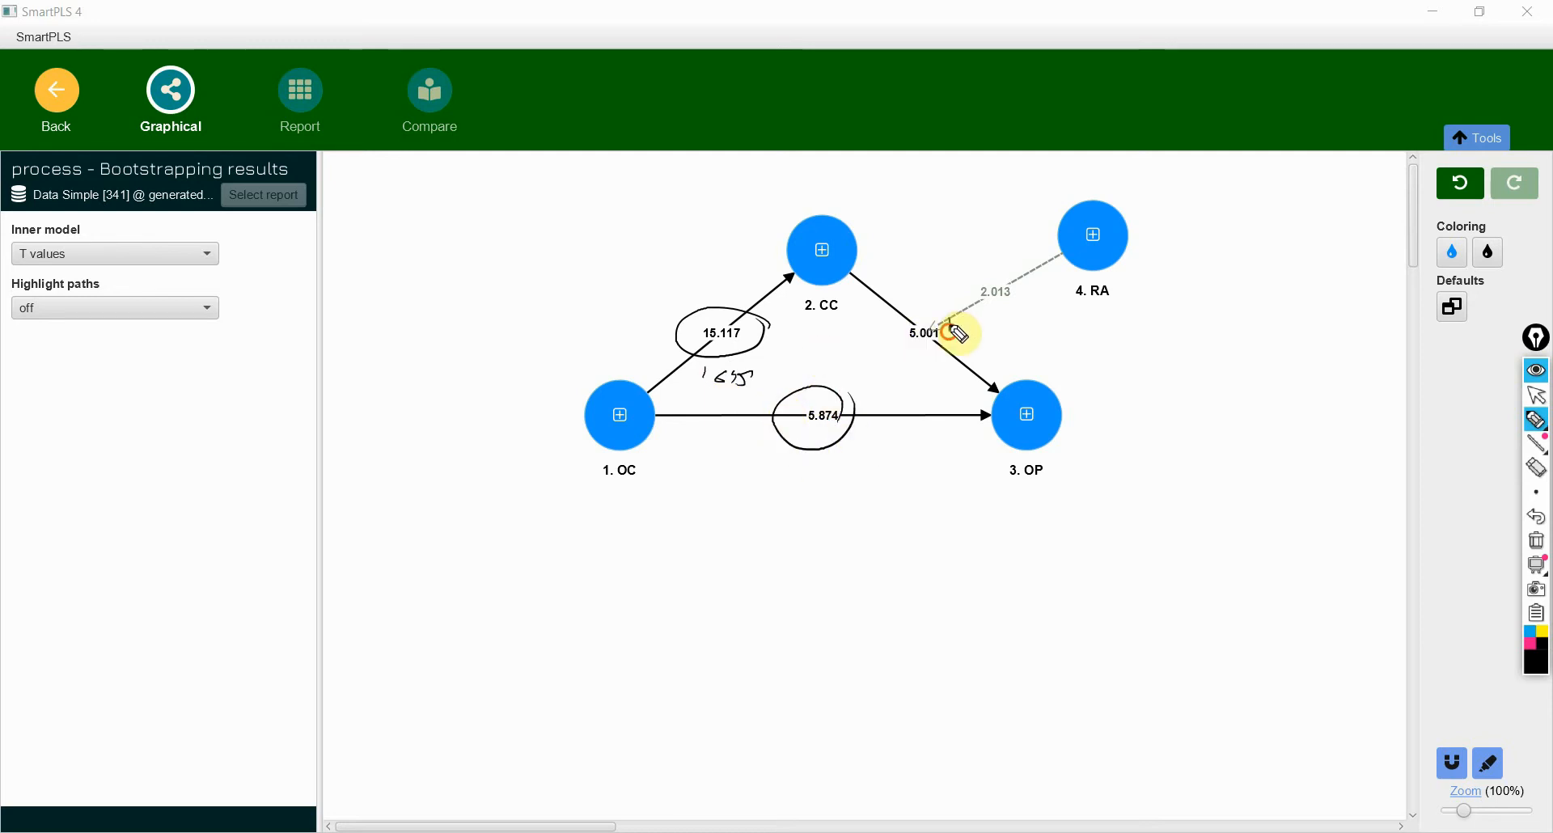
pyautogui.moveTo(954, 325)
pyautogui.mouseDown()
pyautogui.moveTo(958, 344)
pyautogui.moveTo(982, 288)
pyautogui.moveTo(1019, 320)
pyautogui.mouseUp()
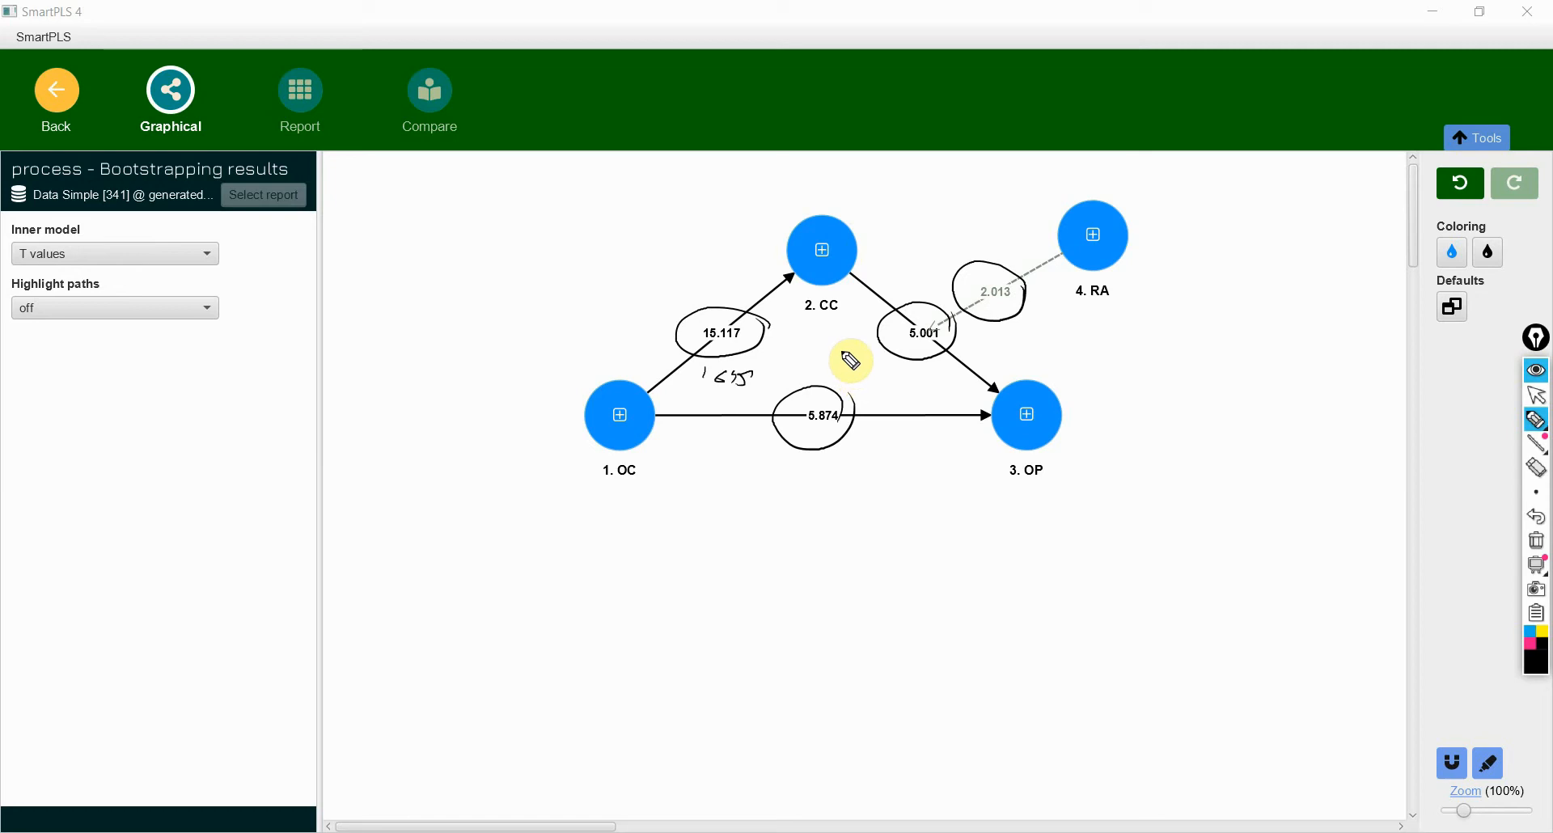
pyautogui.moveTo(1517, 586)
pyautogui.click(1537, 395)
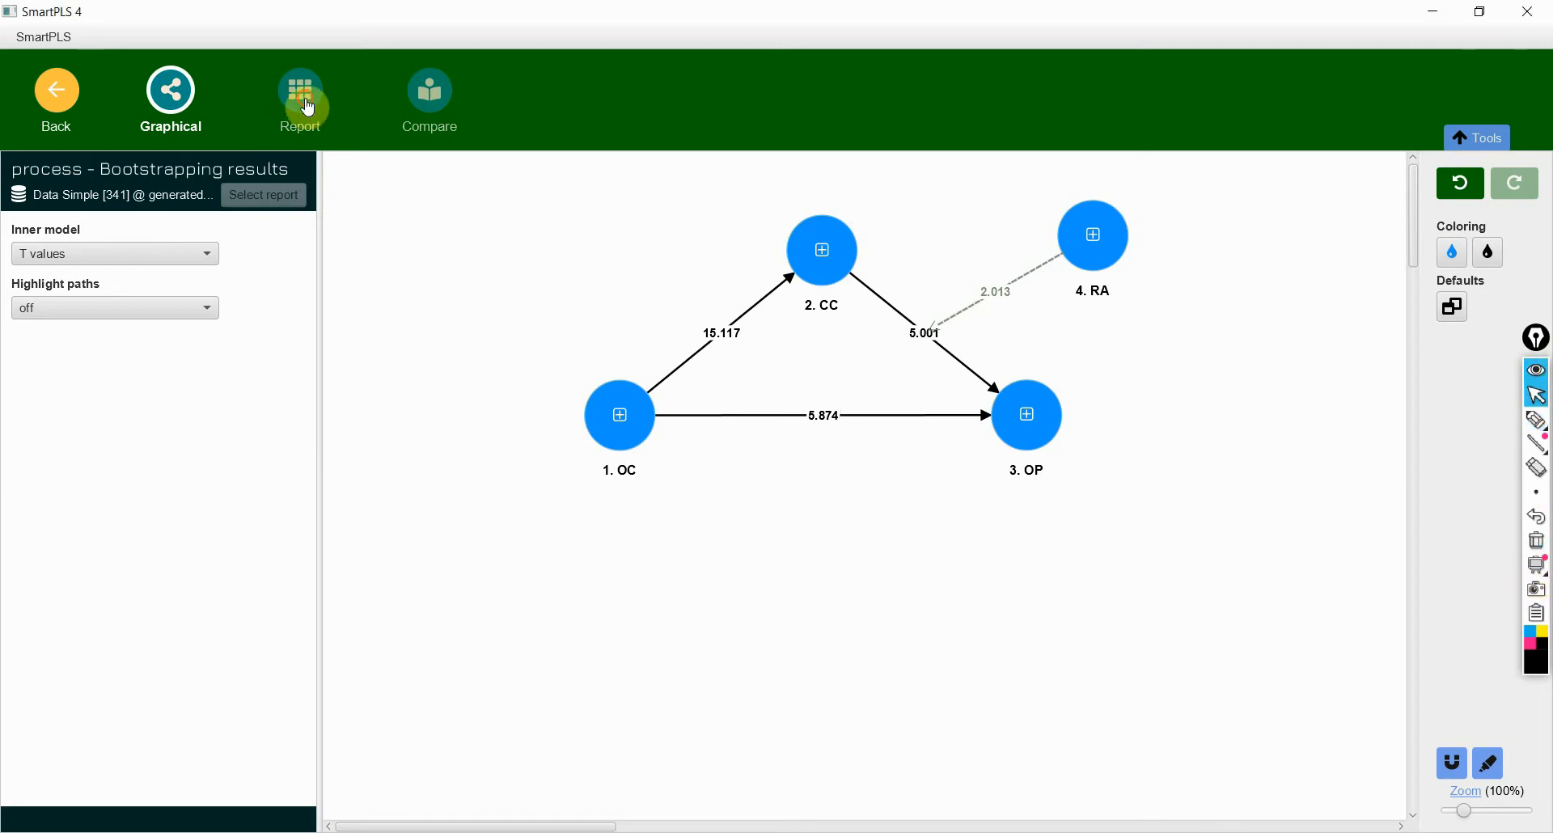
# Step: Review the path coefficients, specific indirect effects and conditional indirect effects in the bootstrapping report
pyautogui.click(300, 90)
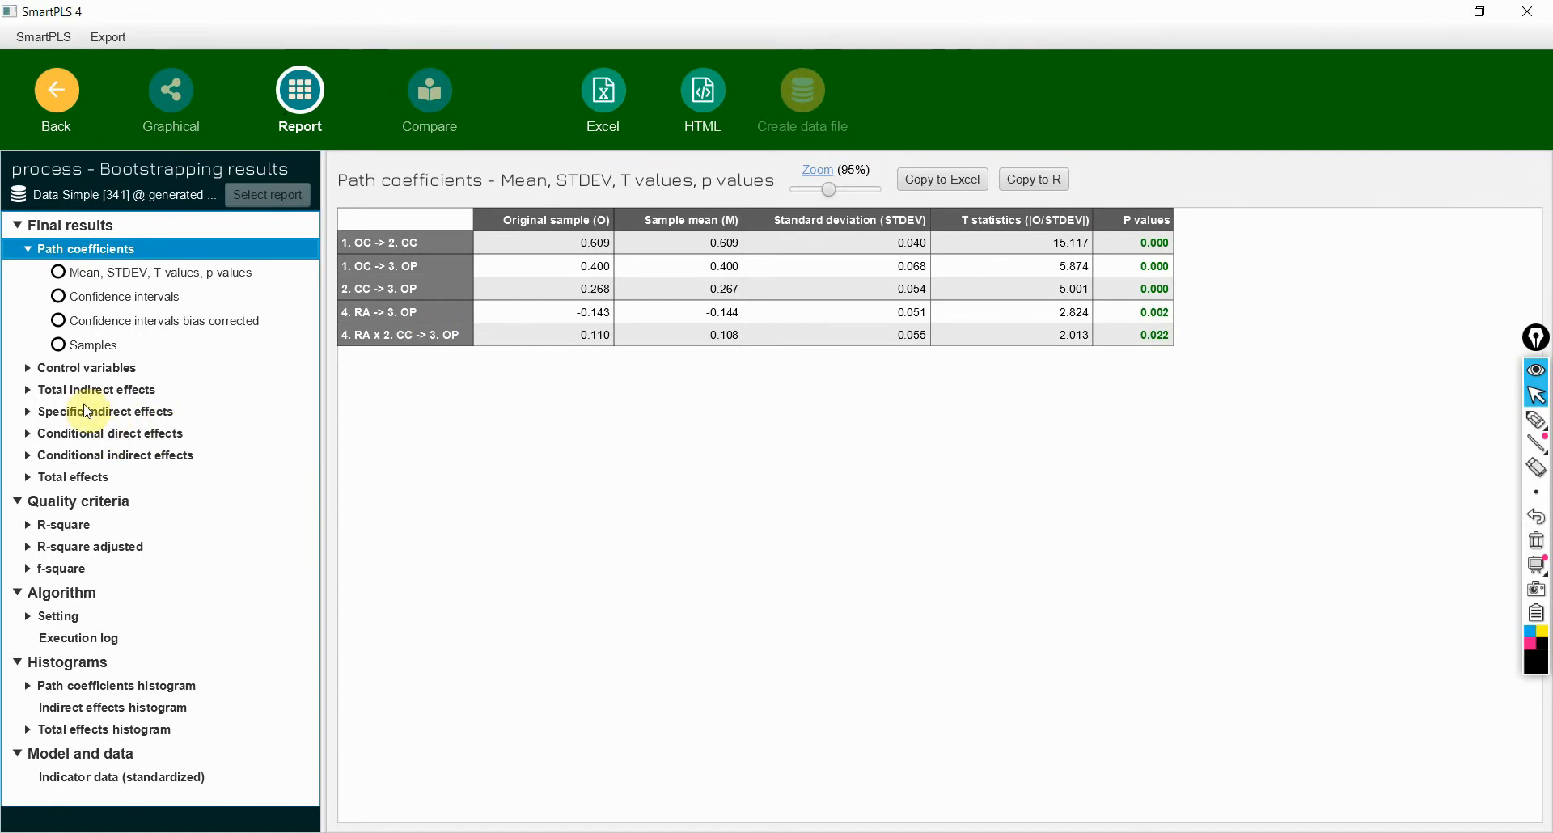
pyautogui.click(88, 411)
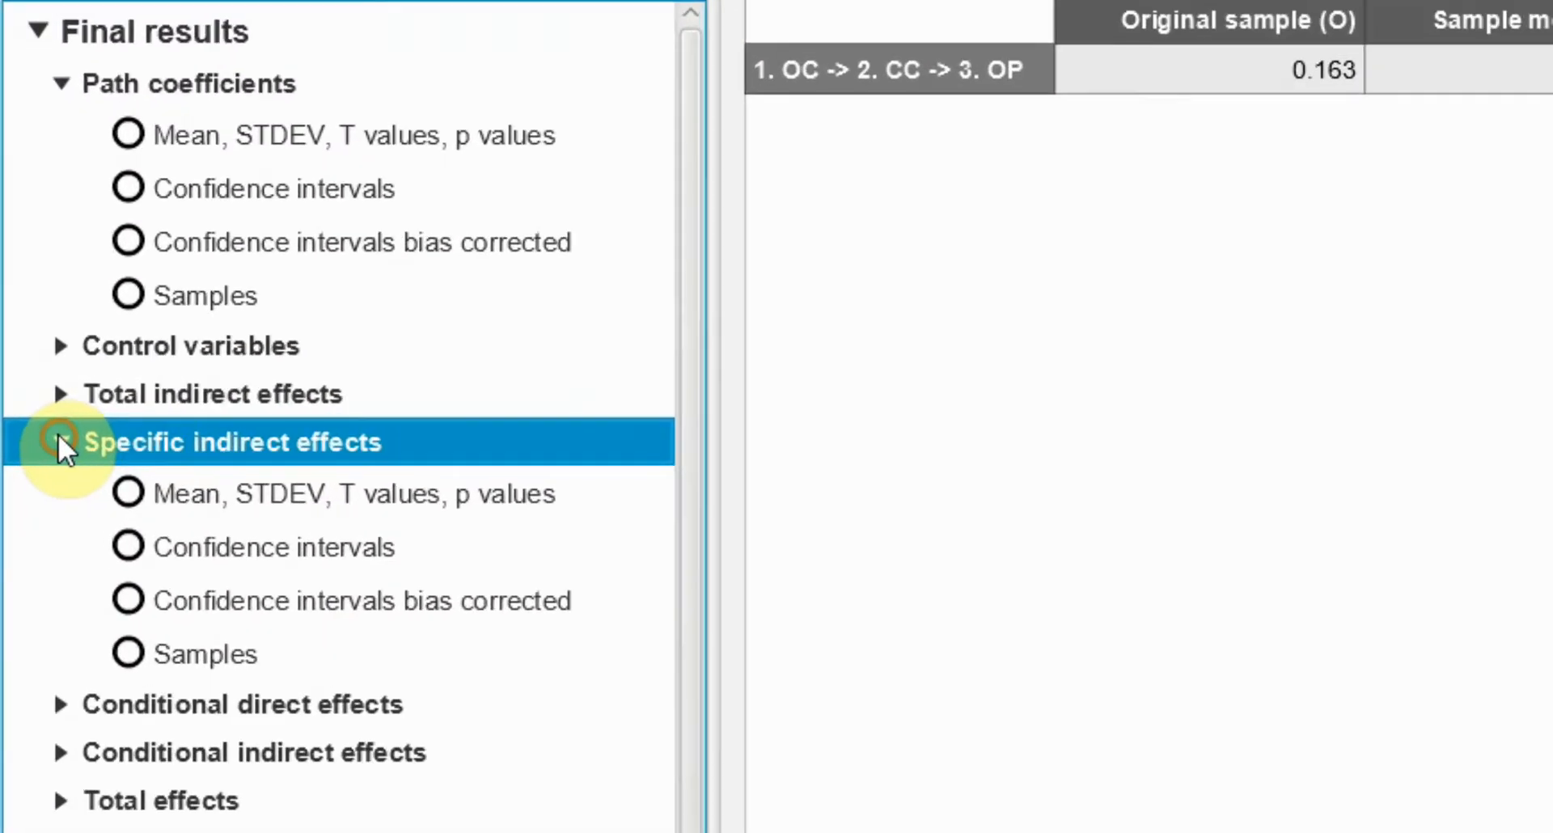
pyautogui.click(58, 441)
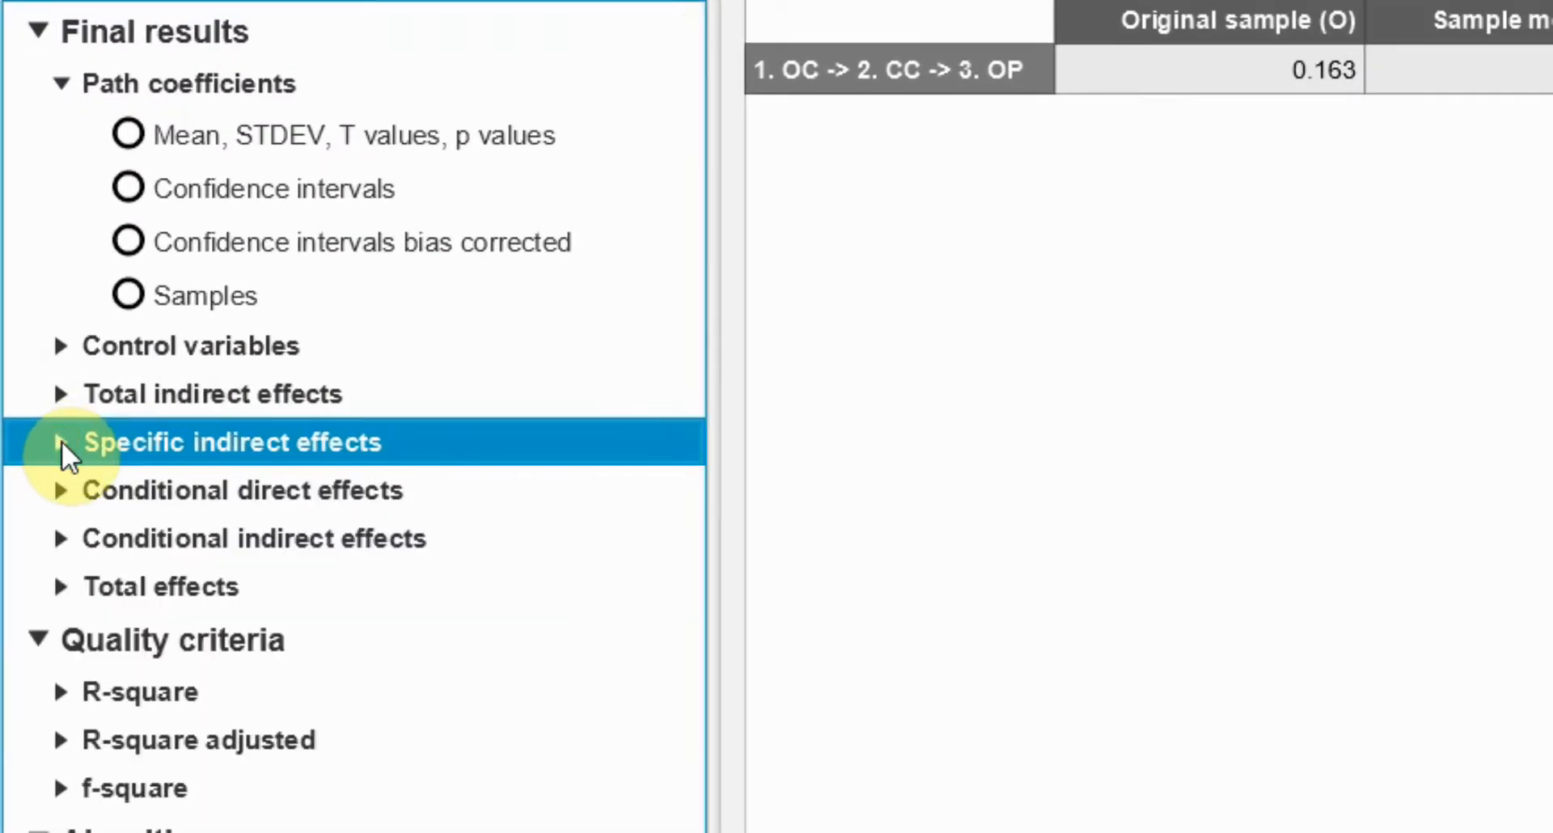
pyautogui.click(59, 538)
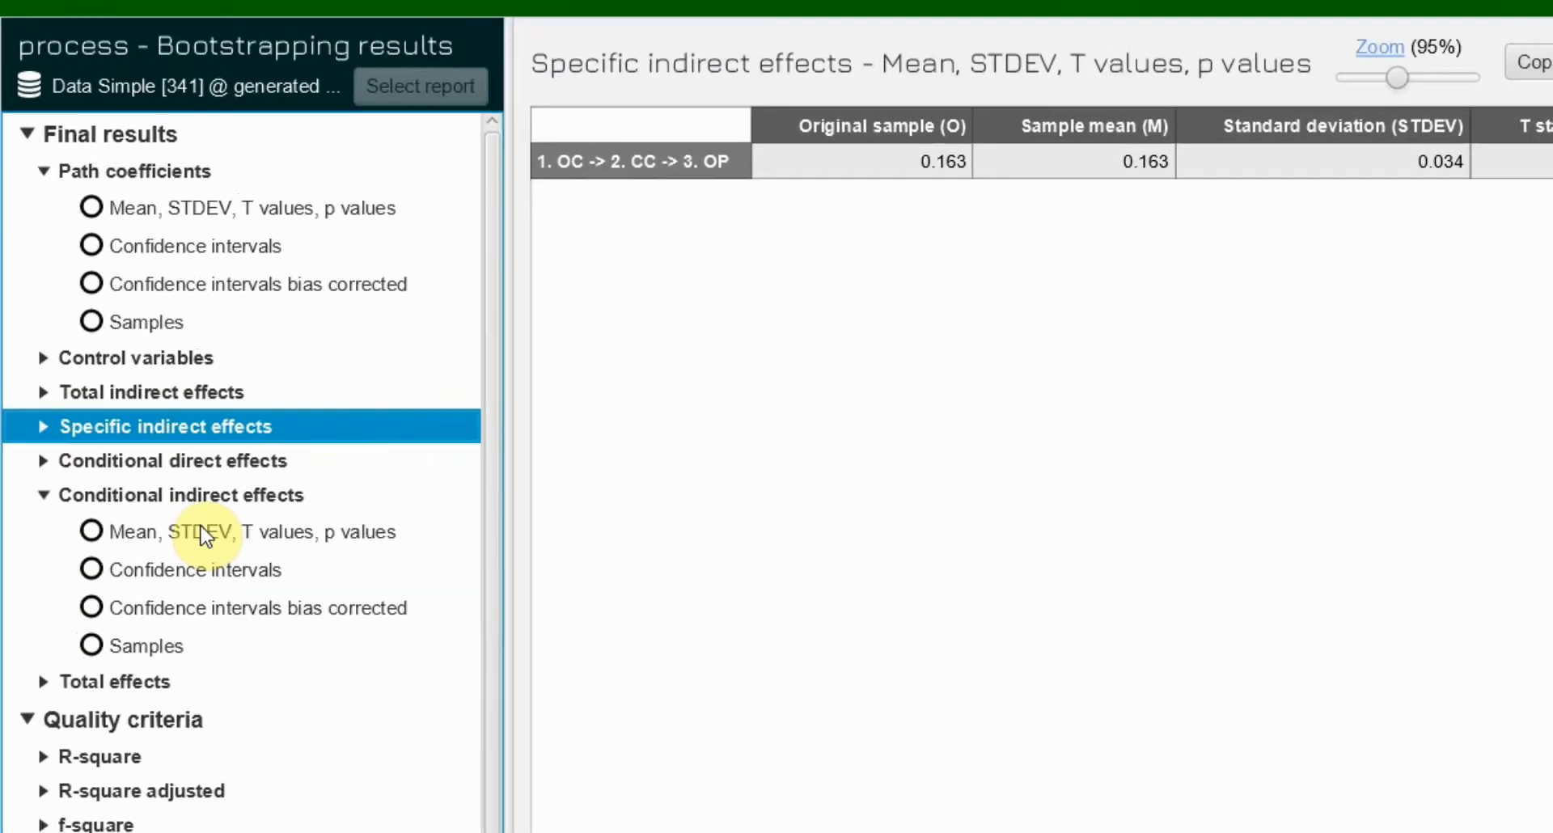
pyautogui.click(242, 590)
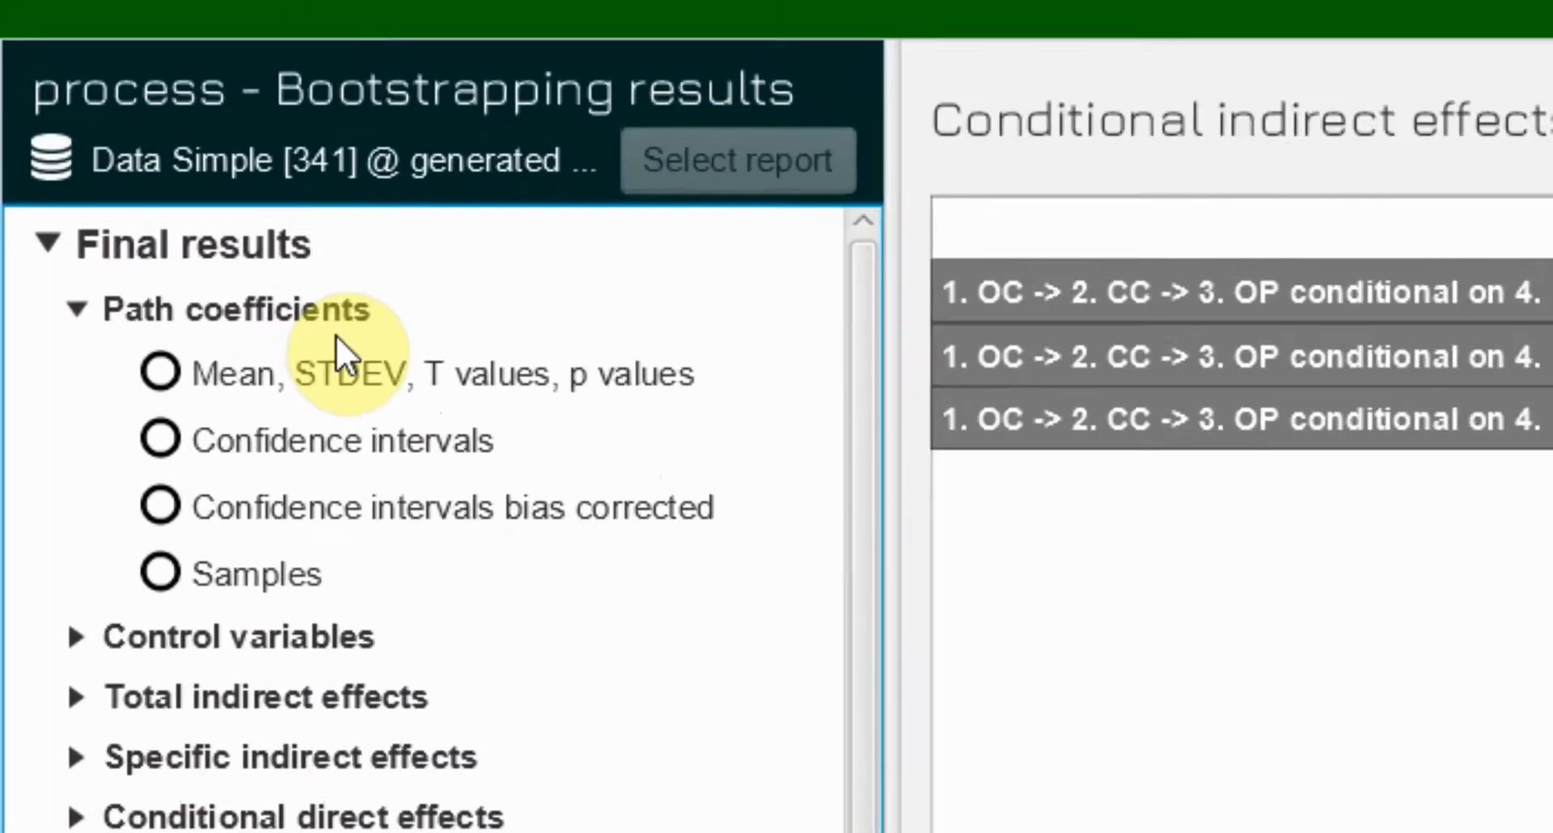
# Step: Display the bootstrap samples of the path coefficients and copy that table in Excel format
pyautogui.click(380, 369)
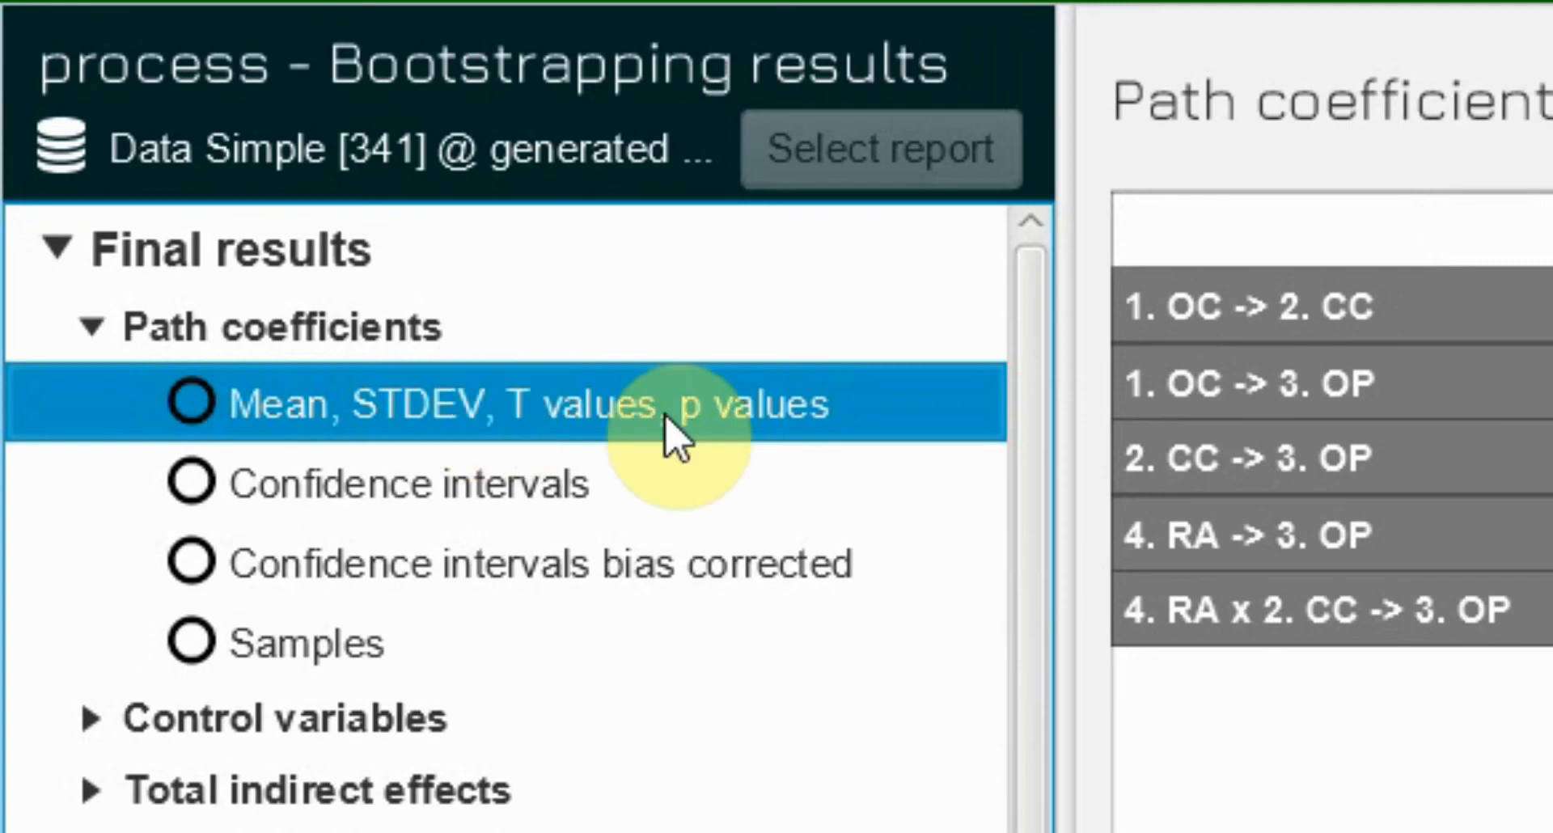
pyautogui.click(277, 576)
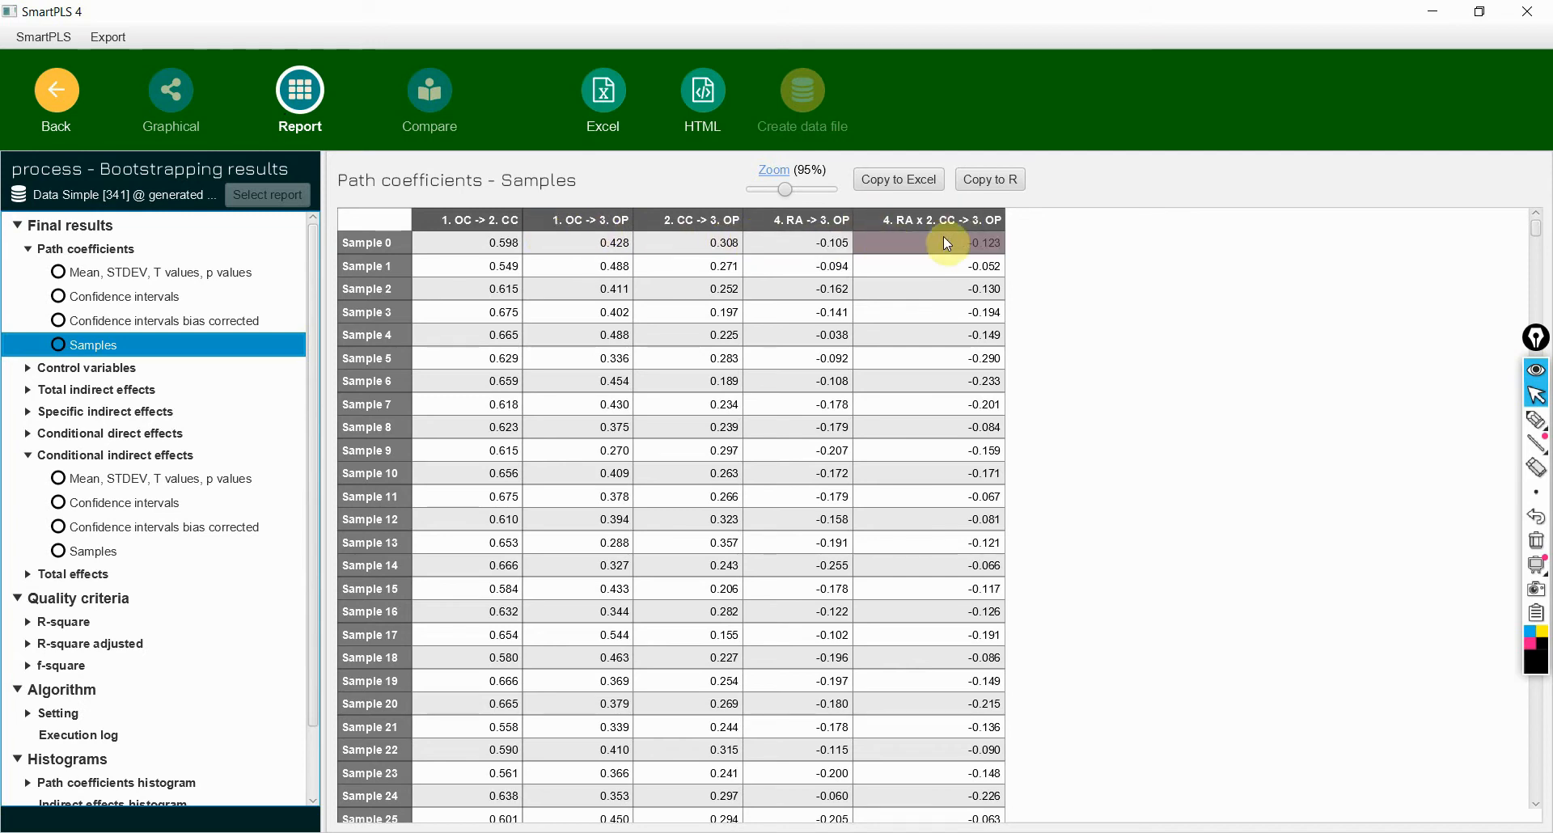
pyautogui.click(906, 179)
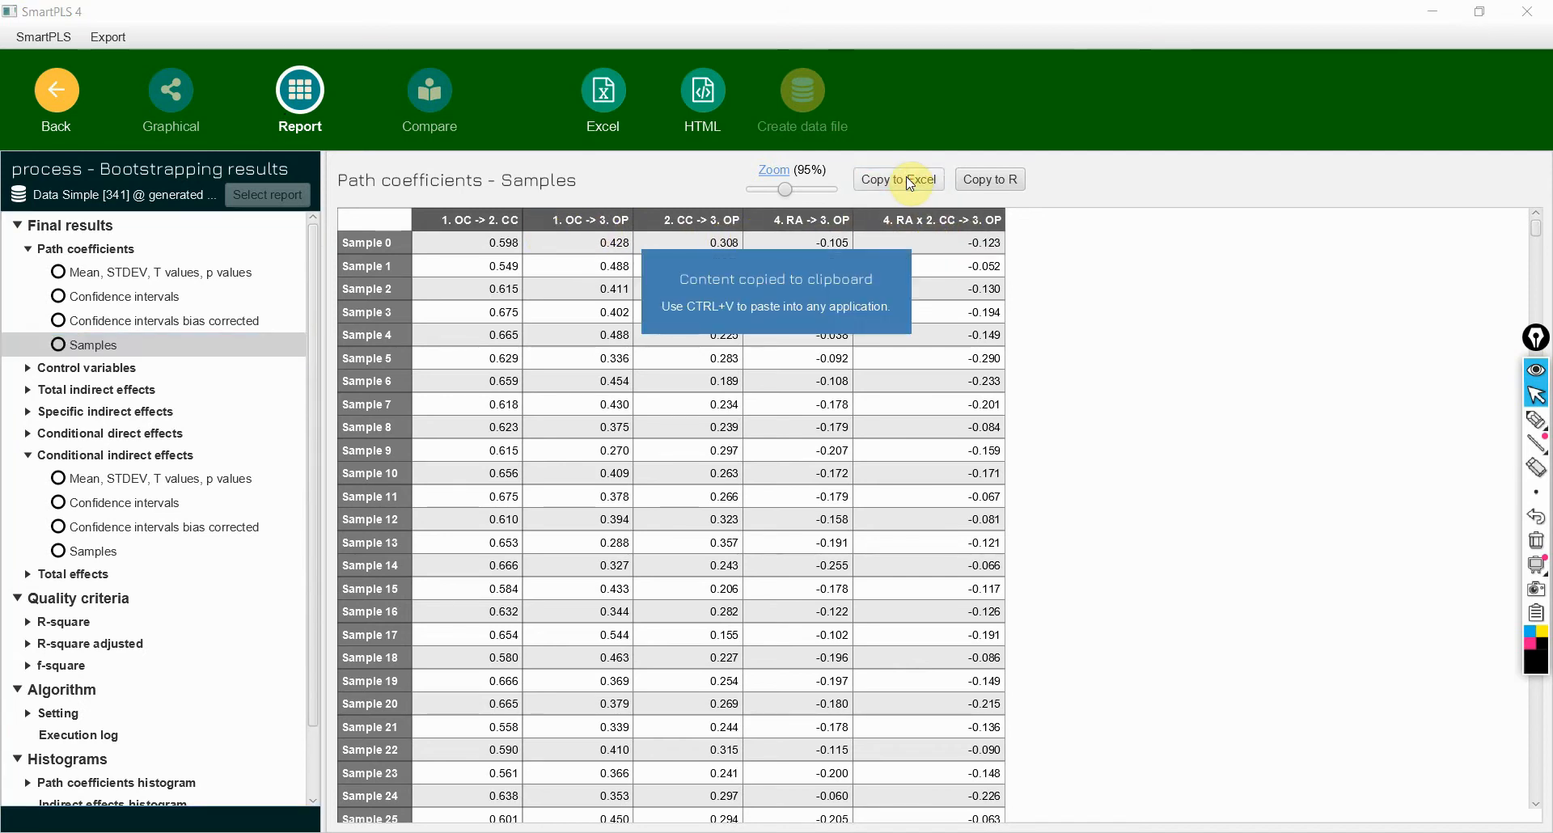
# Step: Switch to the Model 14 Calculations workbook in Excel and paste the copied path coefficient samples into a new worksheet at A1
pyautogui.hotkey('alt', 'Tab')
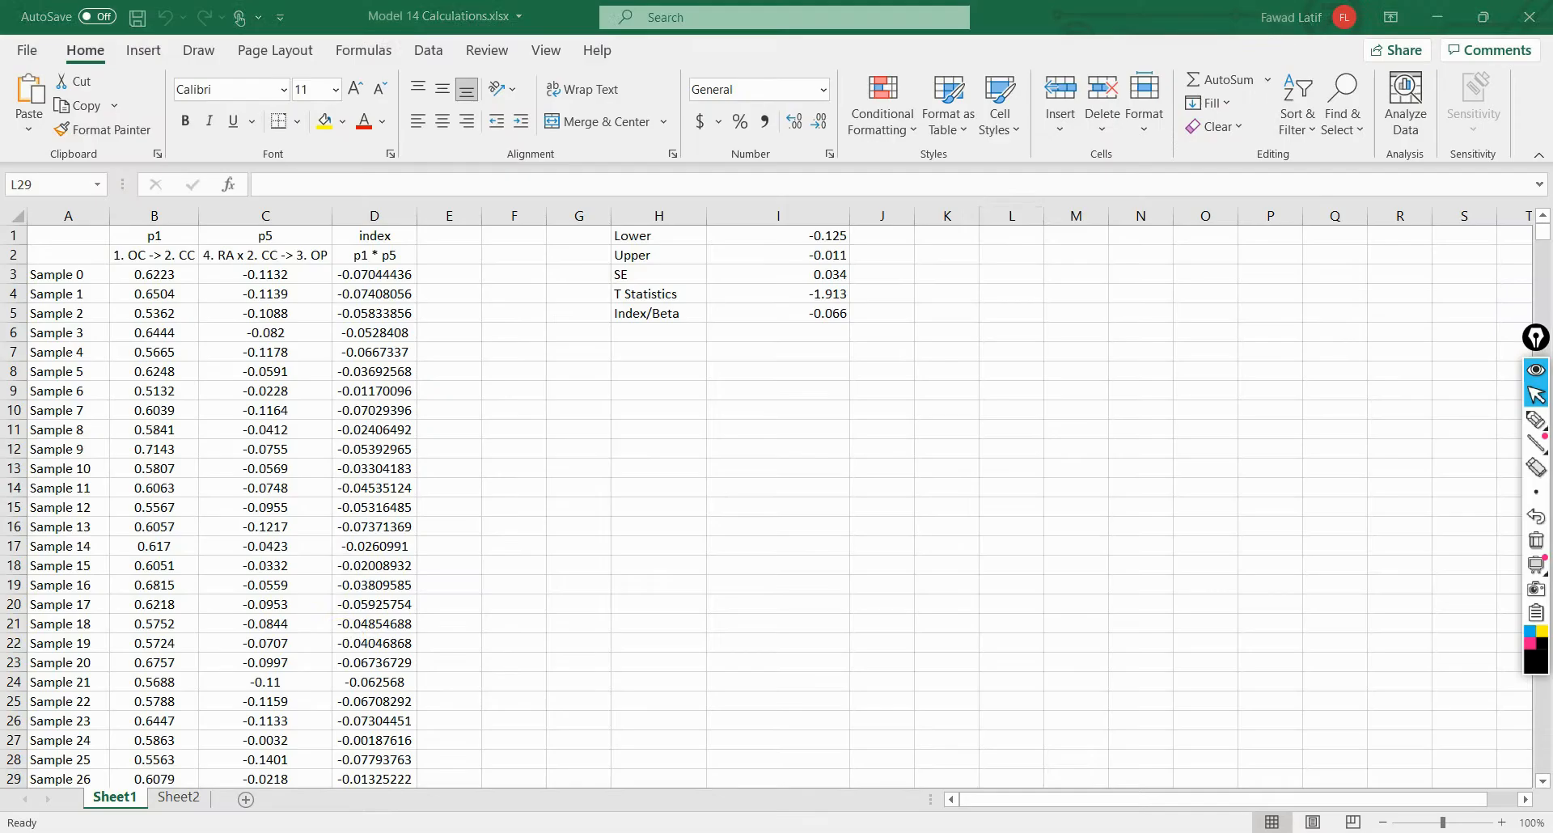
pyautogui.click(179, 799)
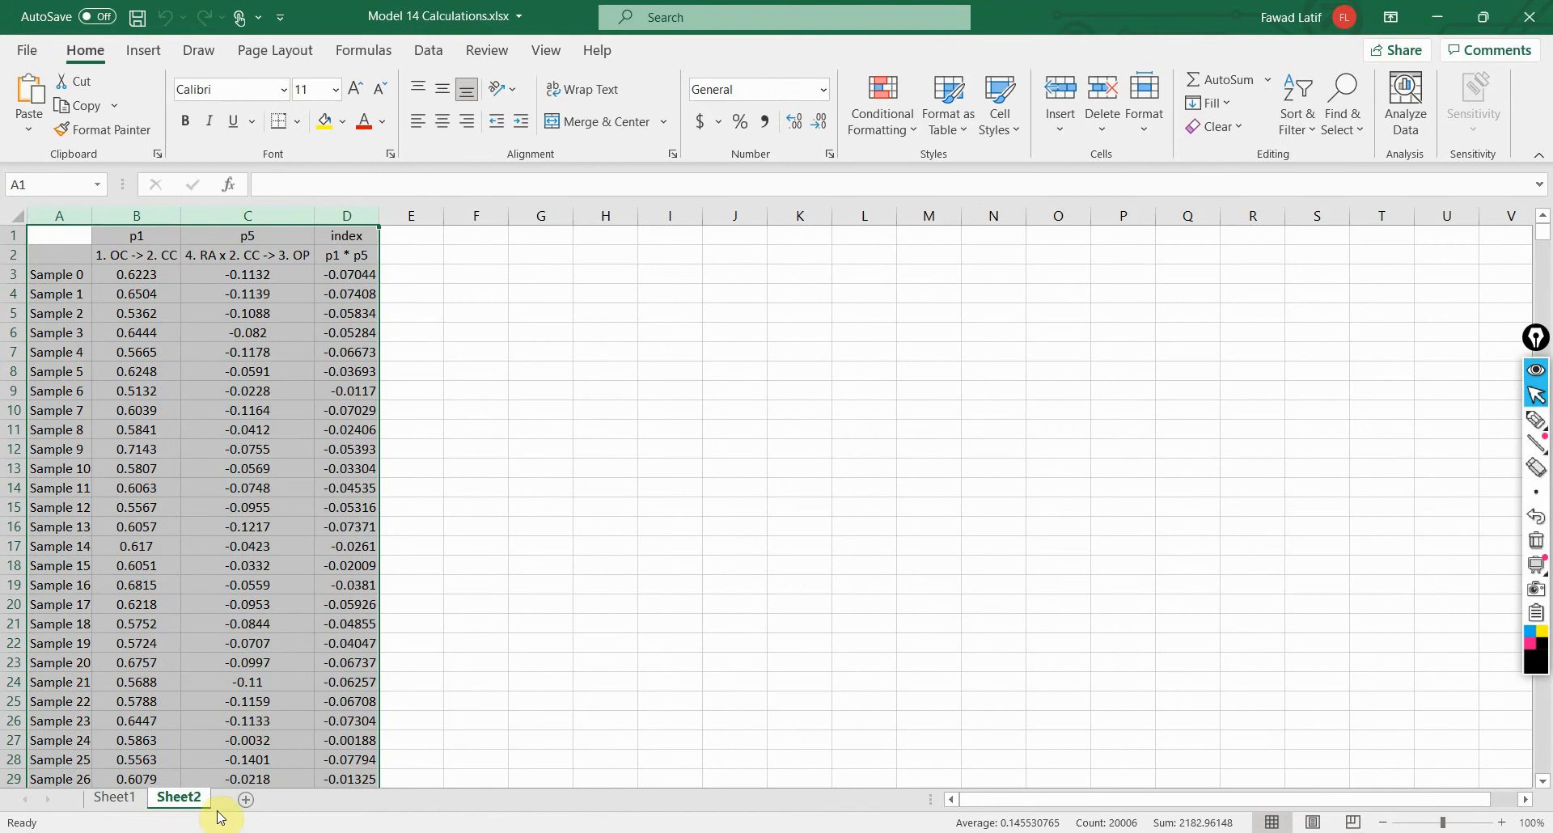
pyautogui.click(248, 800)
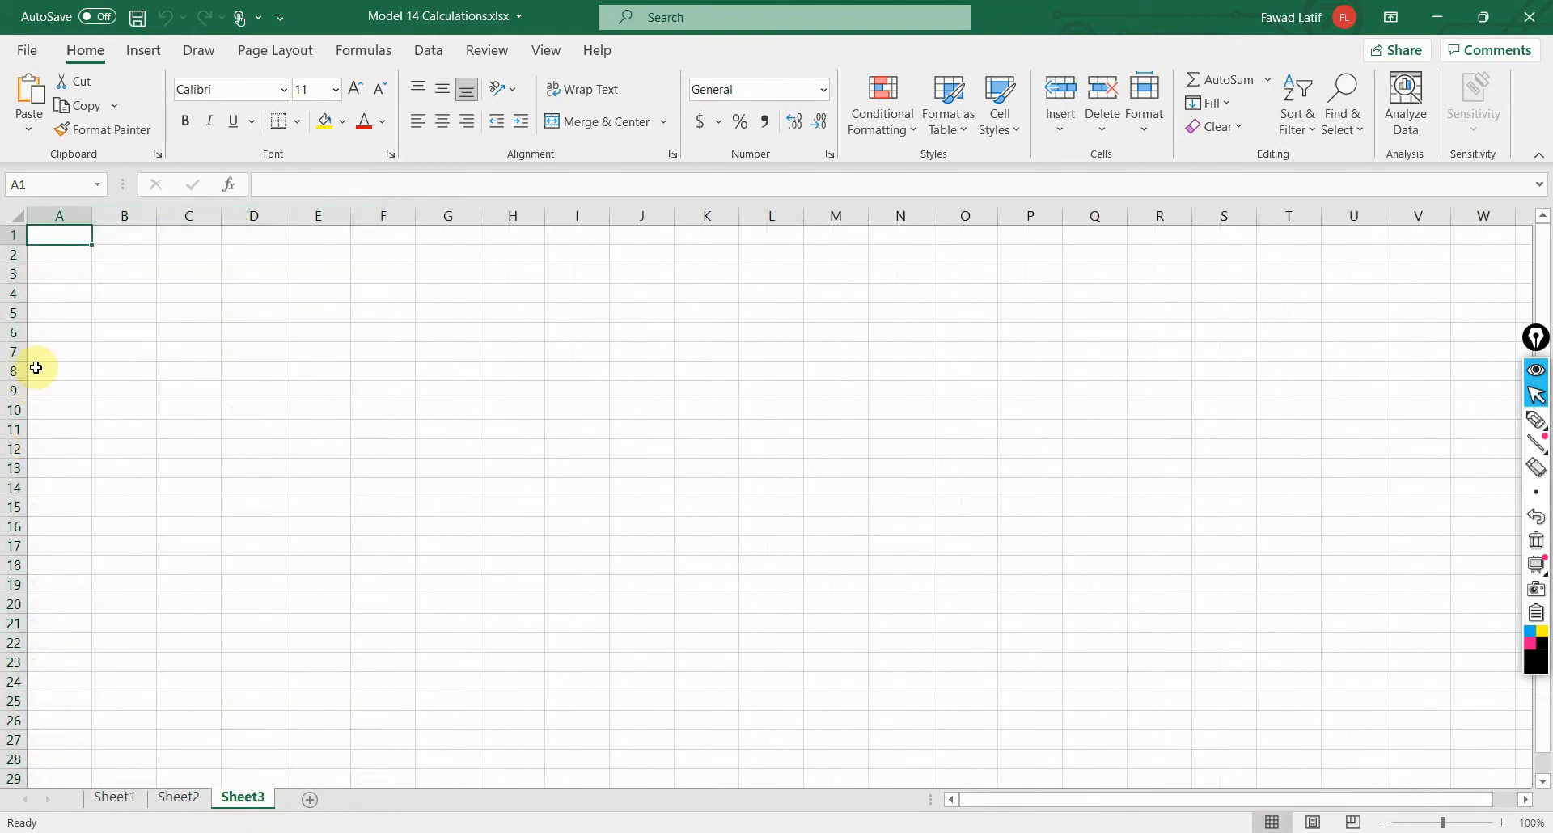
pyautogui.hotkey('ctrl', 'v')
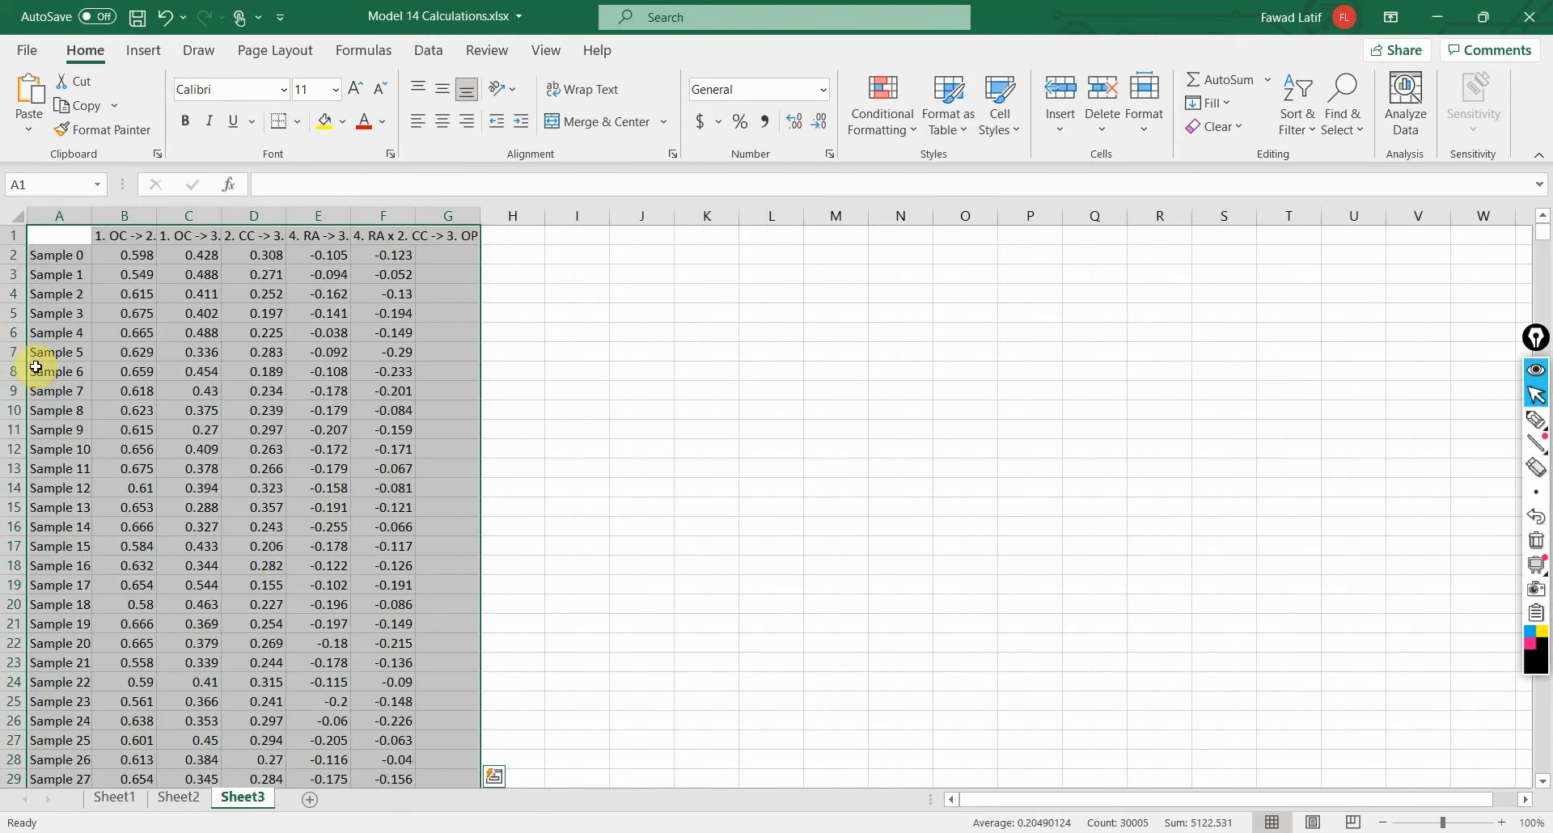
# Step: Insert a blank row above the sample headers and fit column B to its contents
pyautogui.rightClick(11, 233)
pyautogui.click(84, 401)
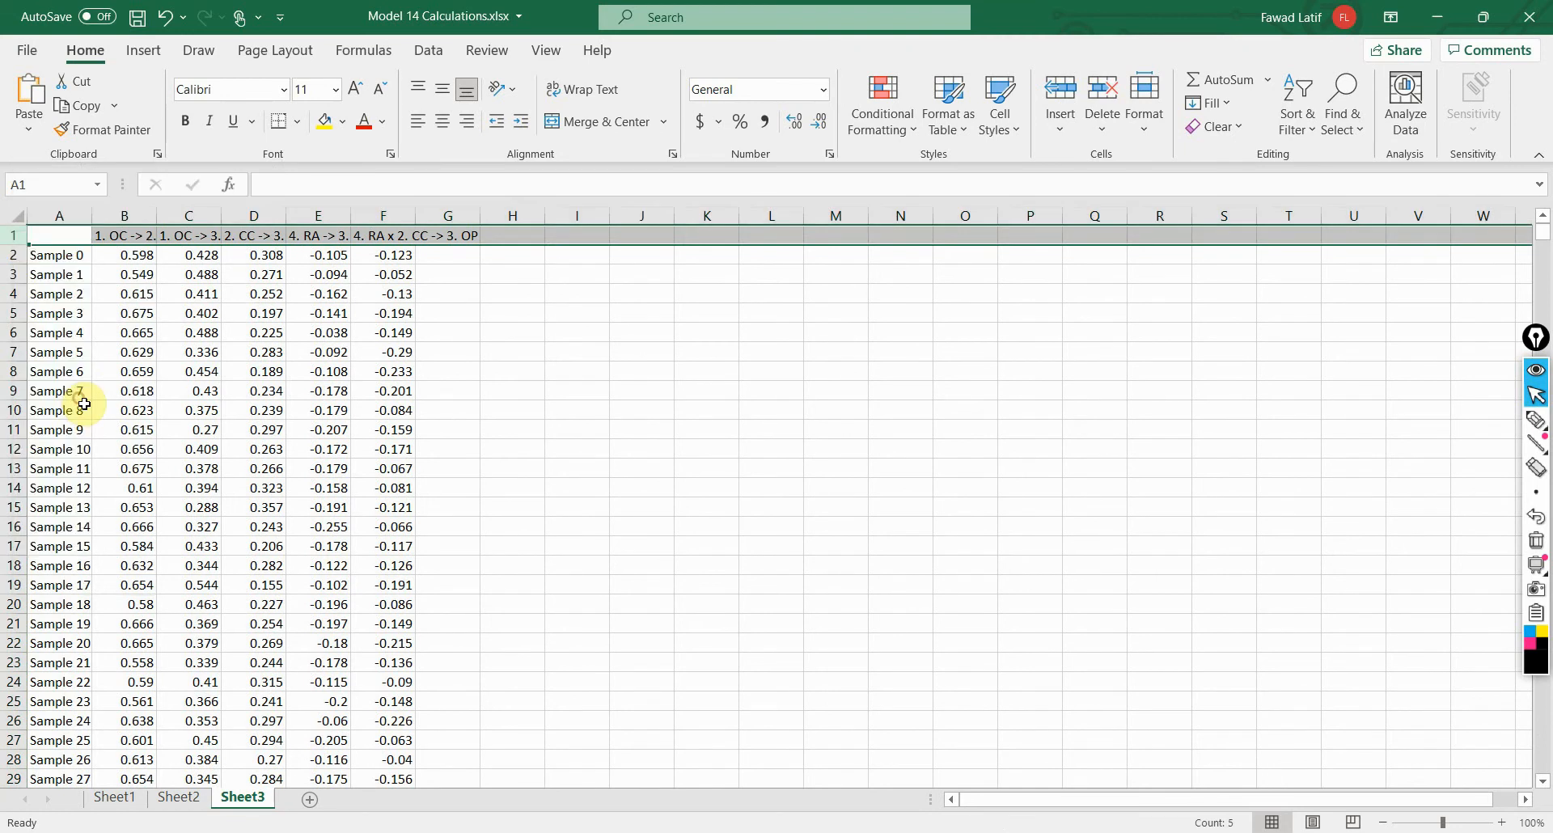
pyautogui.doubleClick(157, 215)
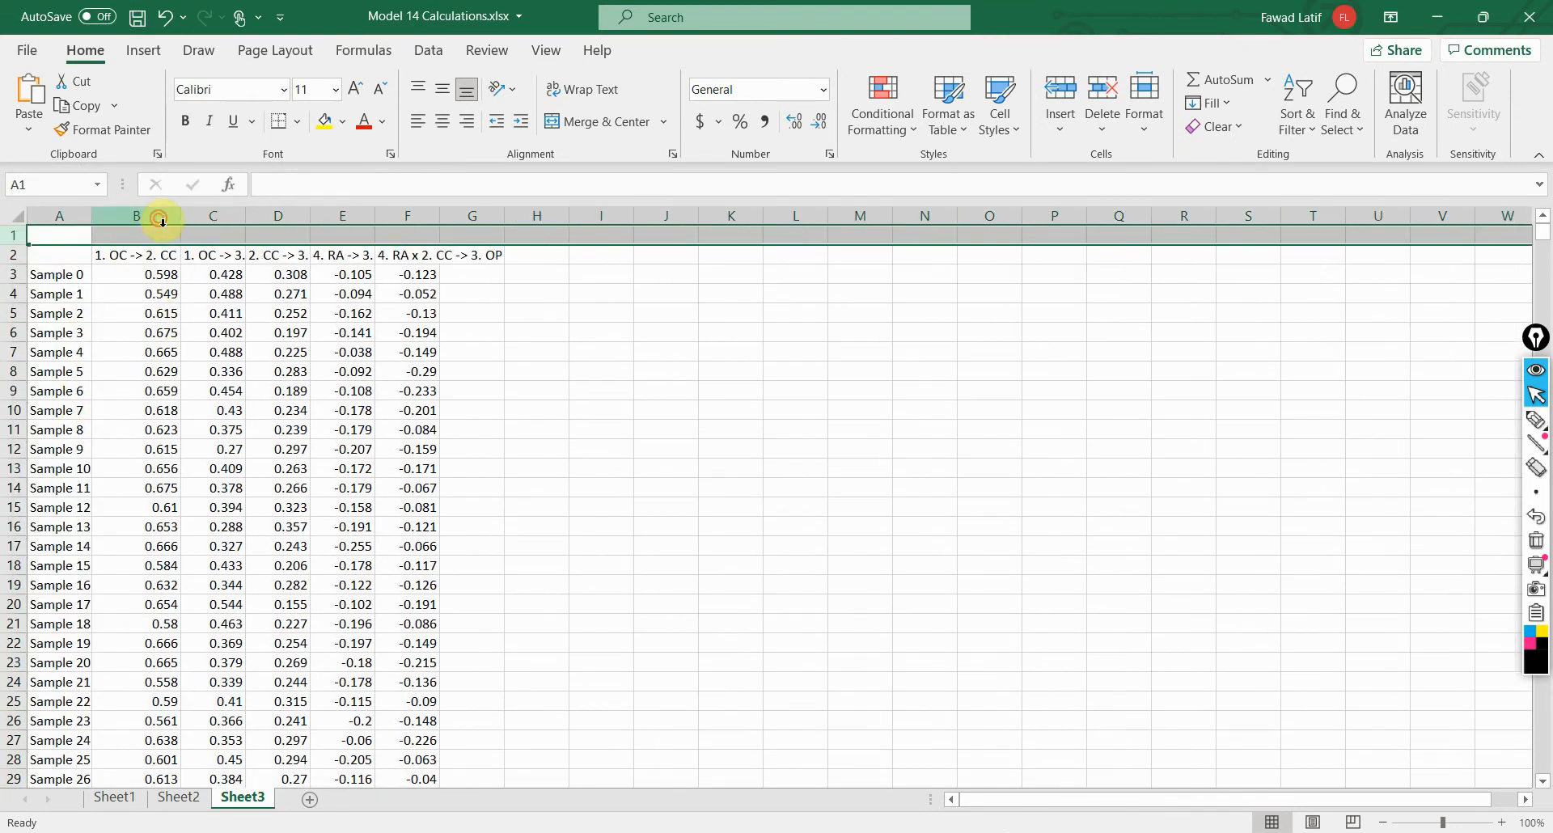
# Step: Check the path labels on the Model 14 slide in PowerPoint, then label the OC -> CC column p1 in Excel cell B1
pyautogui.moveTo(775, 830)
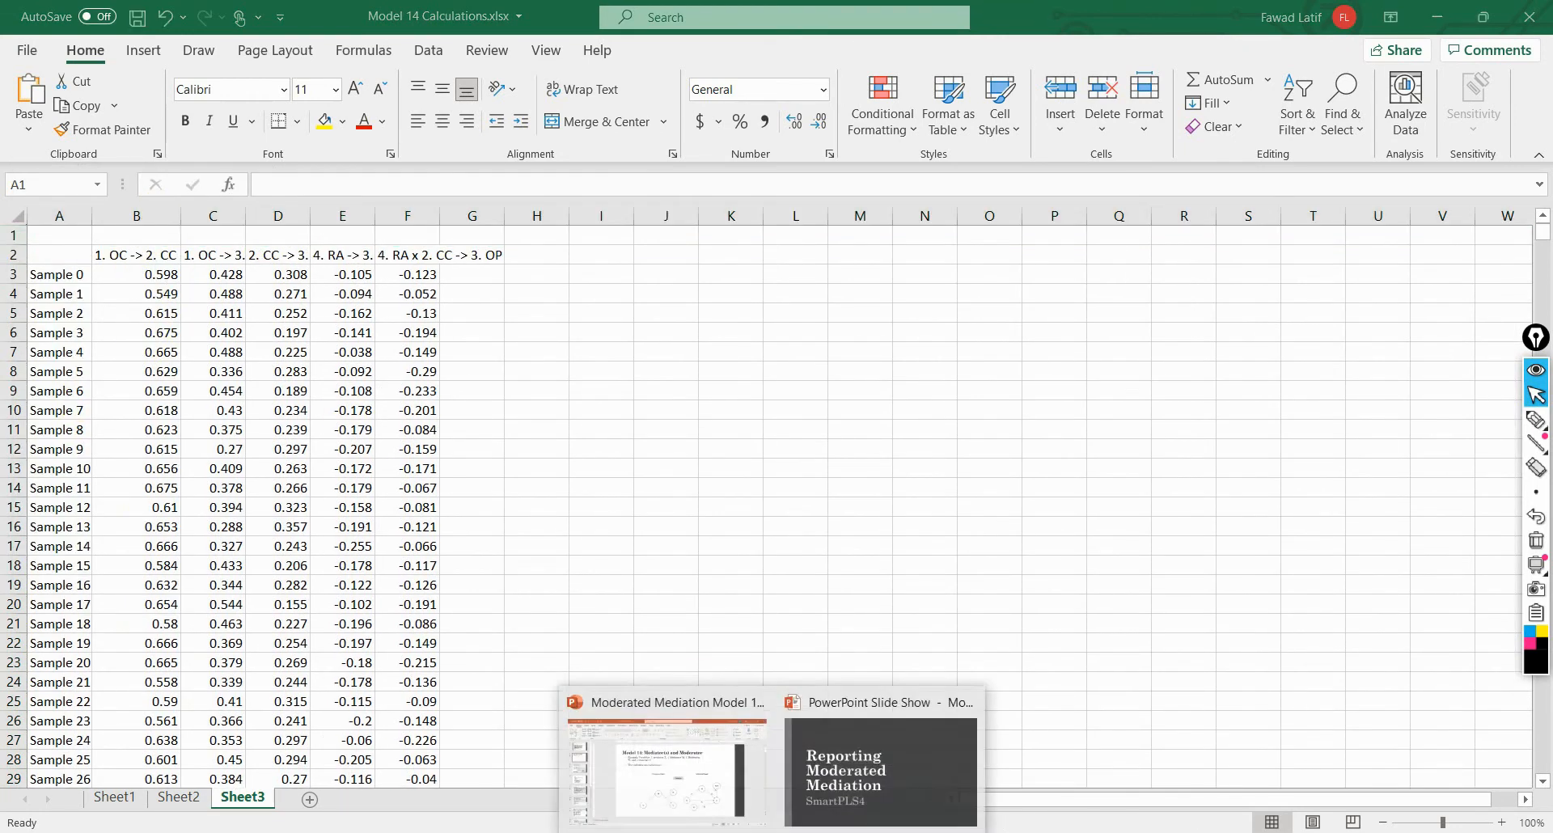
pyautogui.click(663, 756)
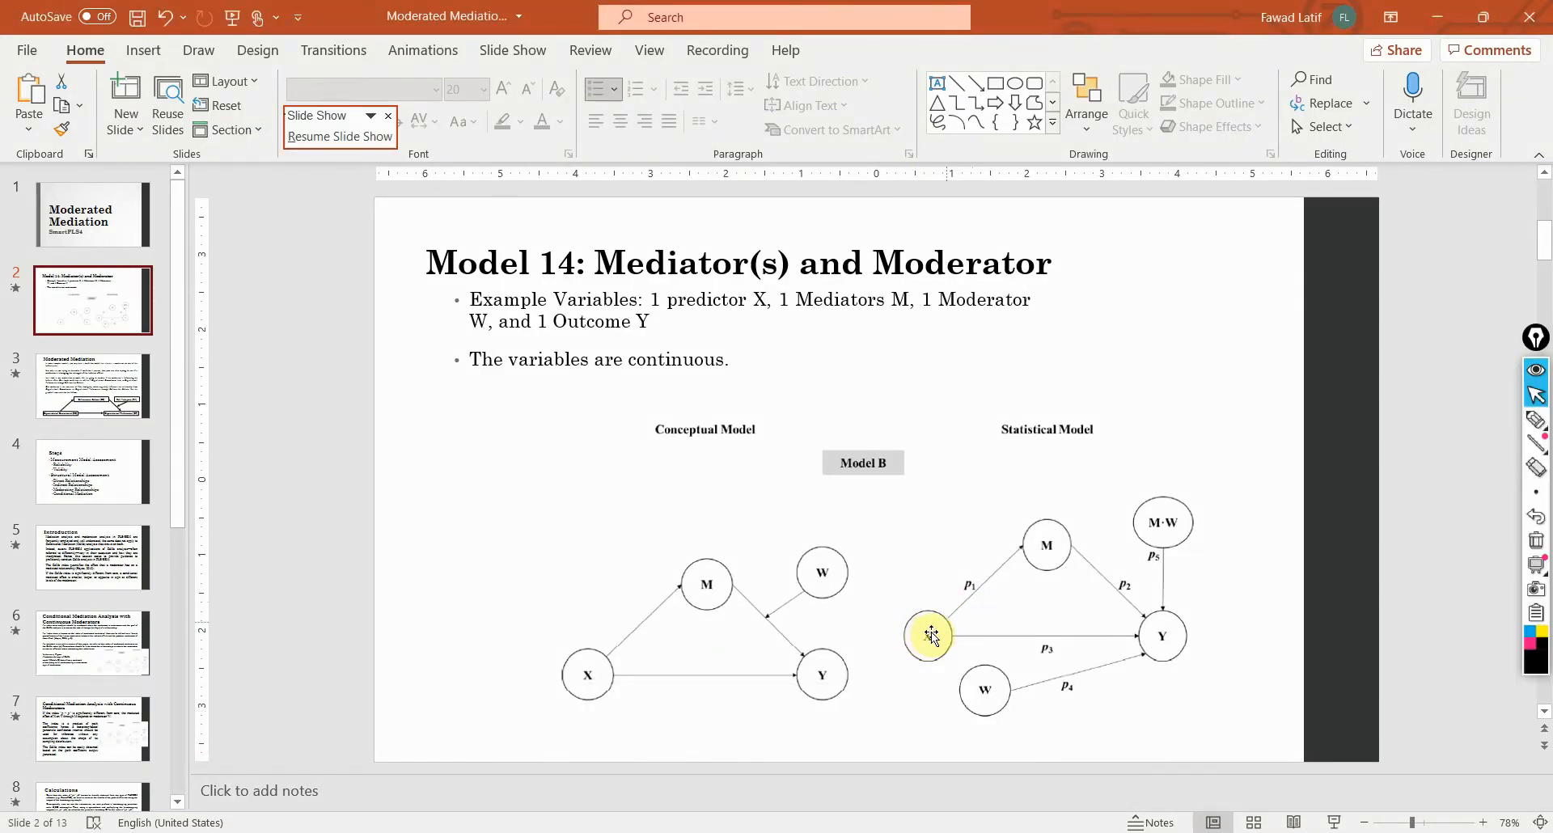
pyautogui.click(797, 832)
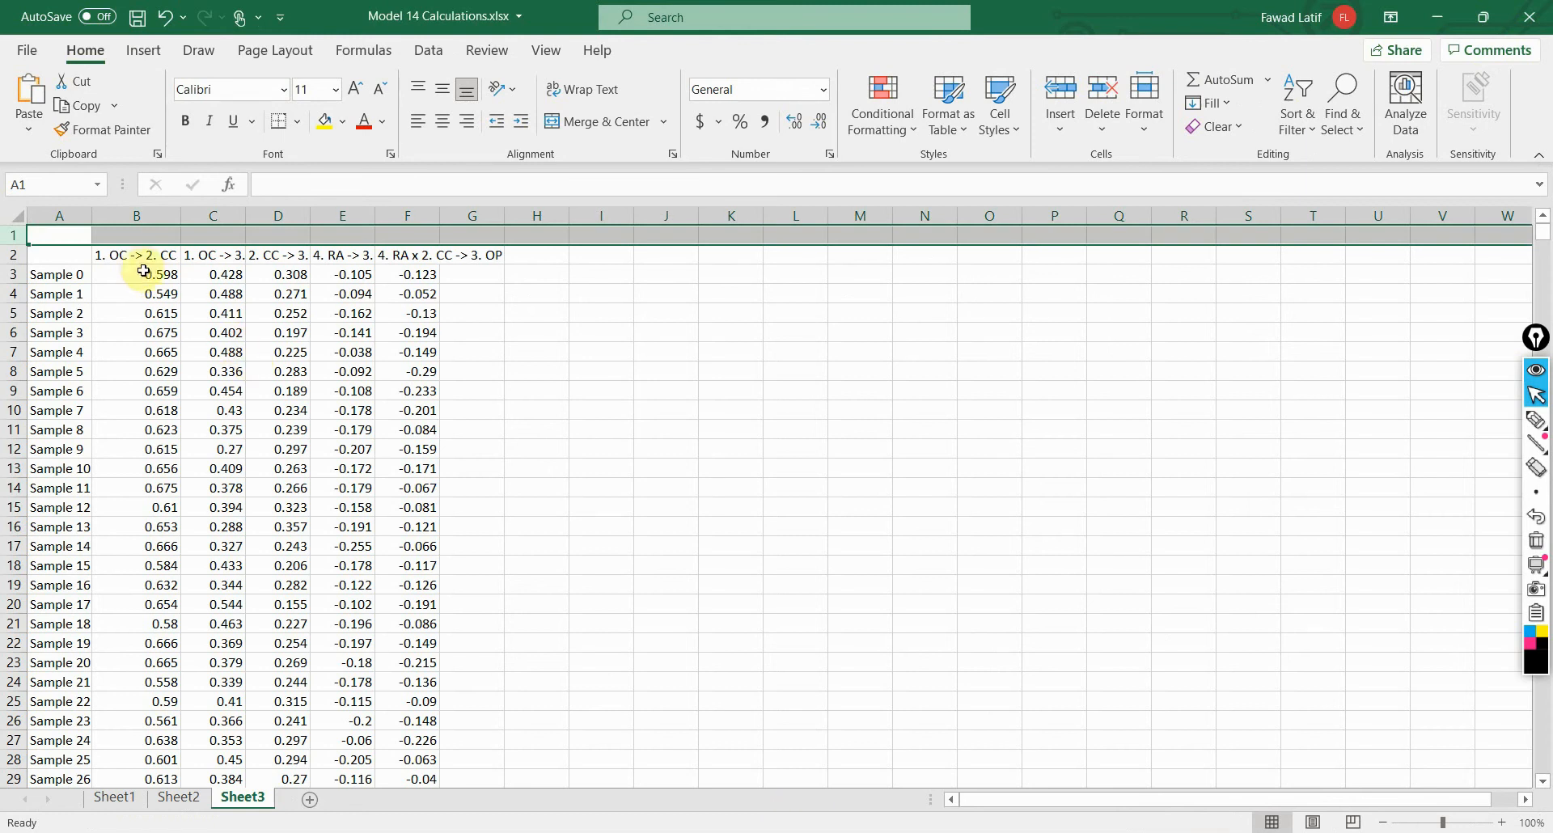
pyautogui.click(138, 237)
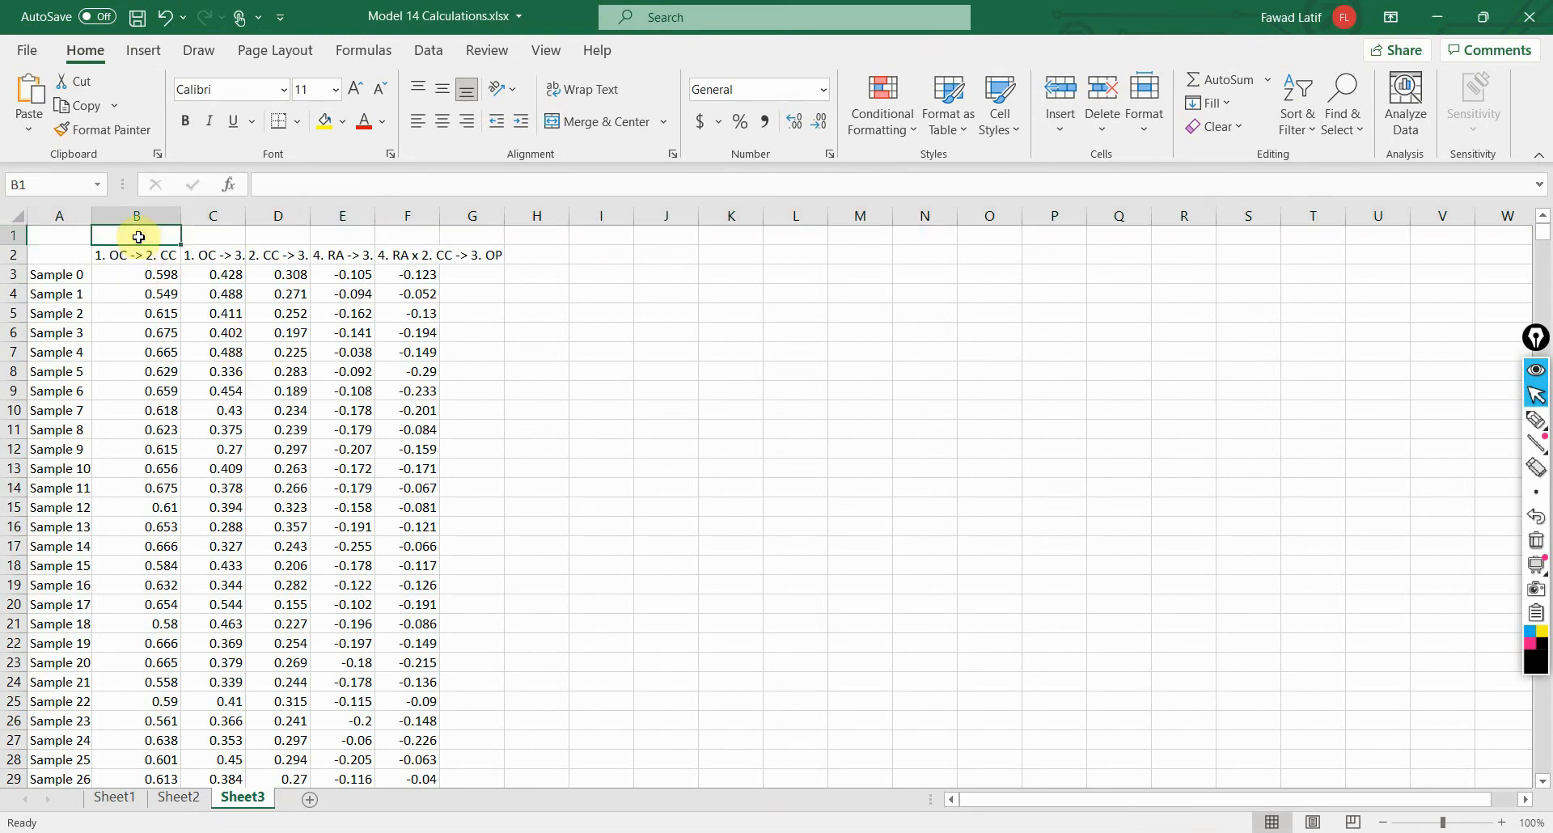
pyautogui.write('p1')
pyautogui.press('Return')
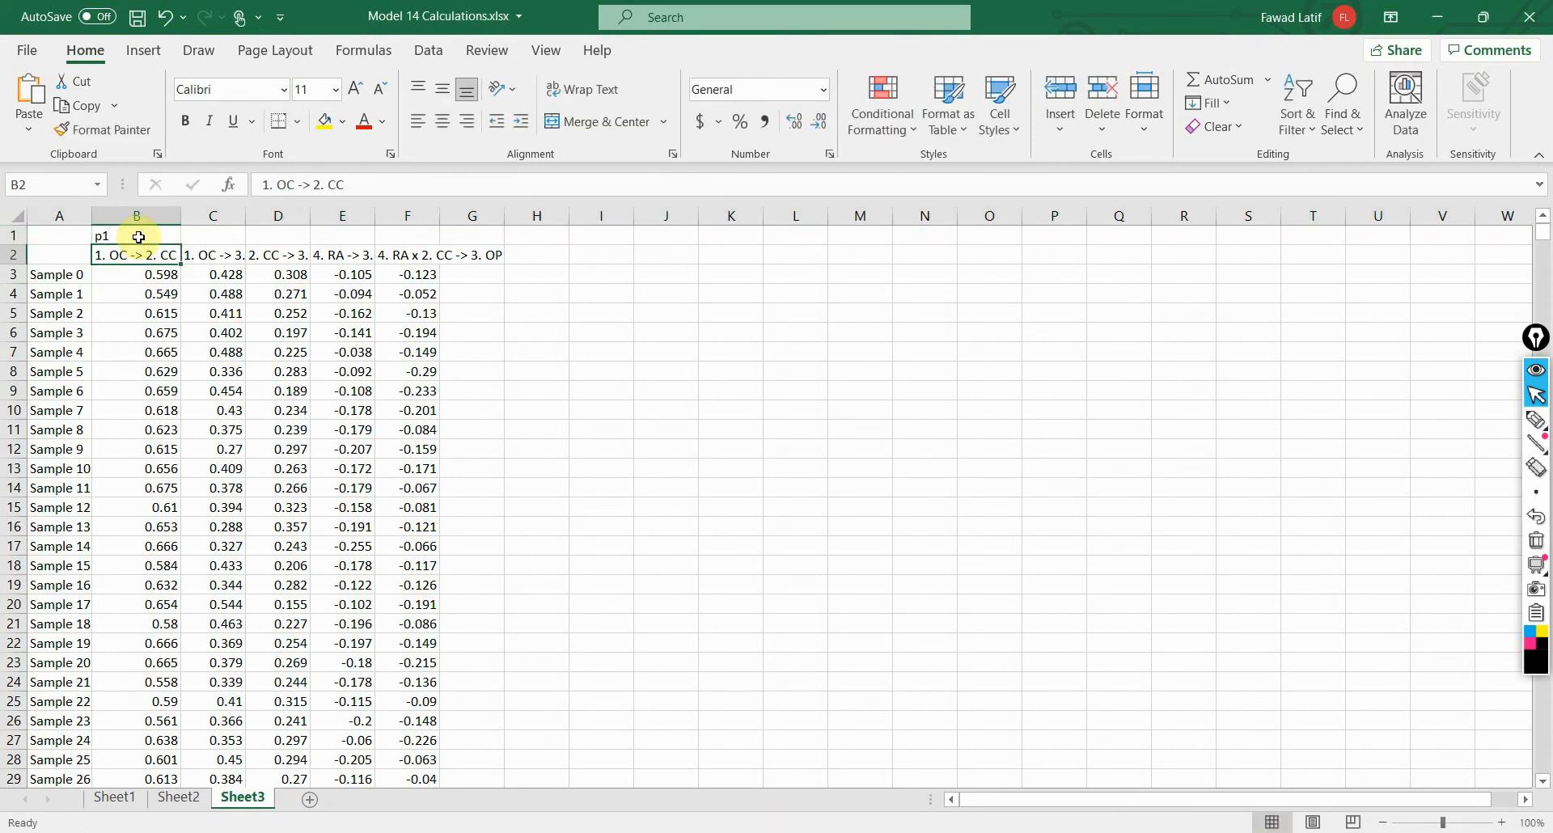
pyautogui.press('Up')
pyautogui.press('Right')
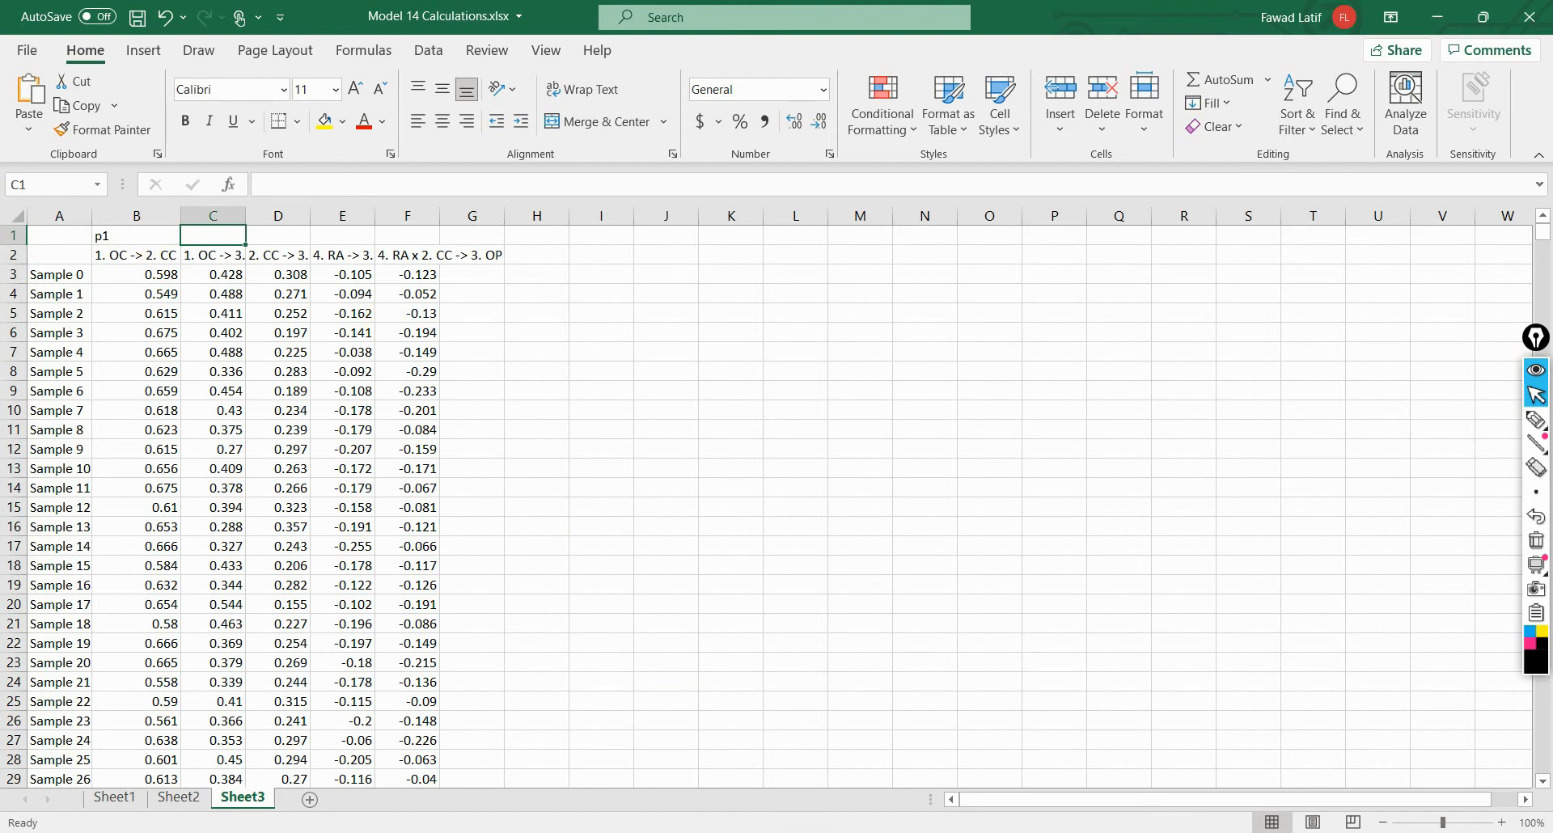
# Step: Recheck the PowerPoint path diagram, fit Excel columns C and D to their contents, and label the CC -> OP column p2 in D1
pyautogui.click(773, 832)
pyautogui.click(661, 786)
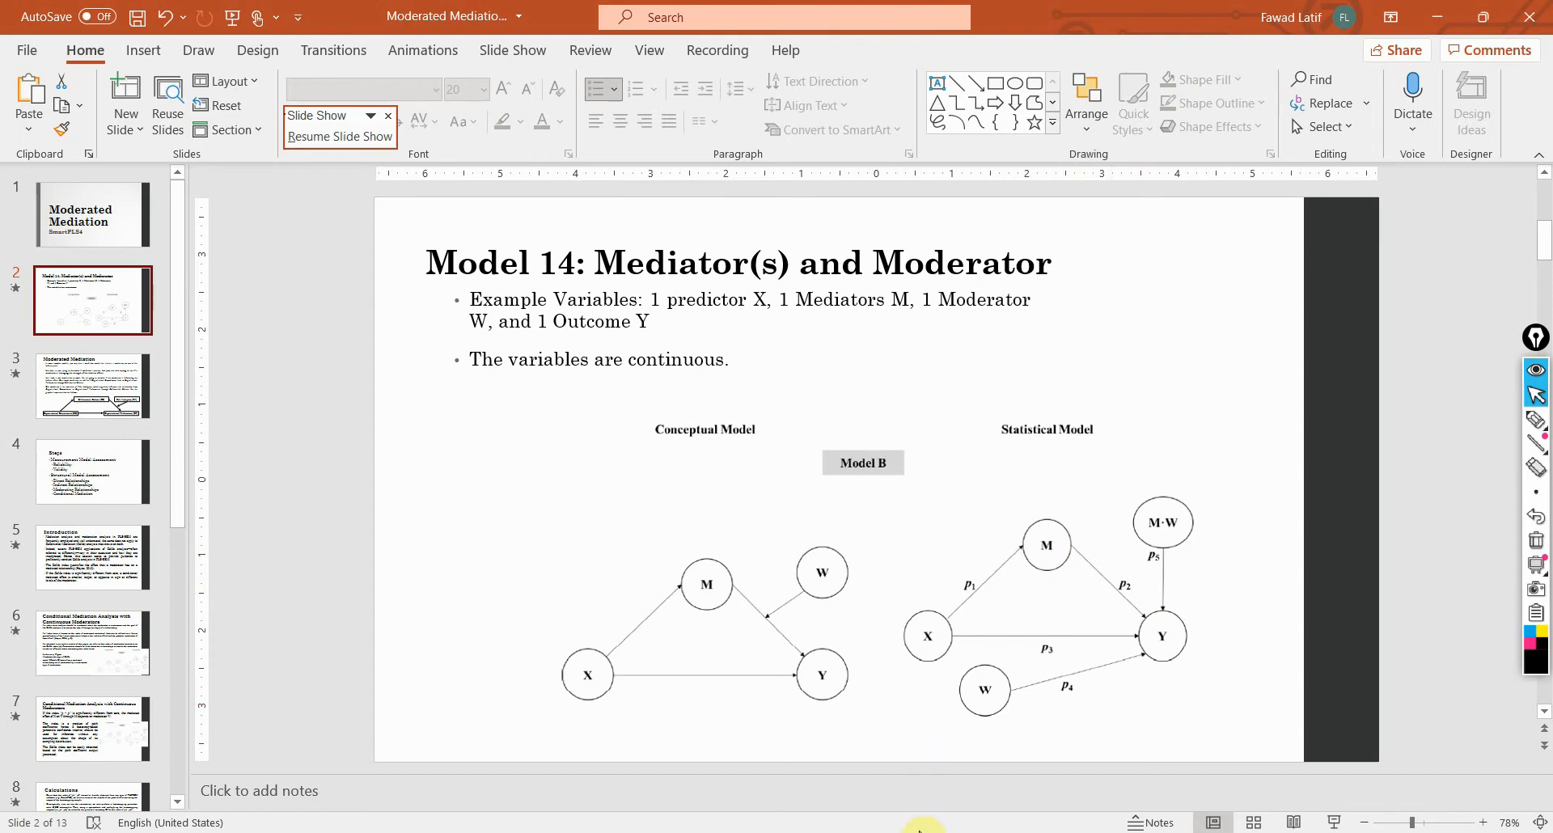
pyautogui.click(858, 832)
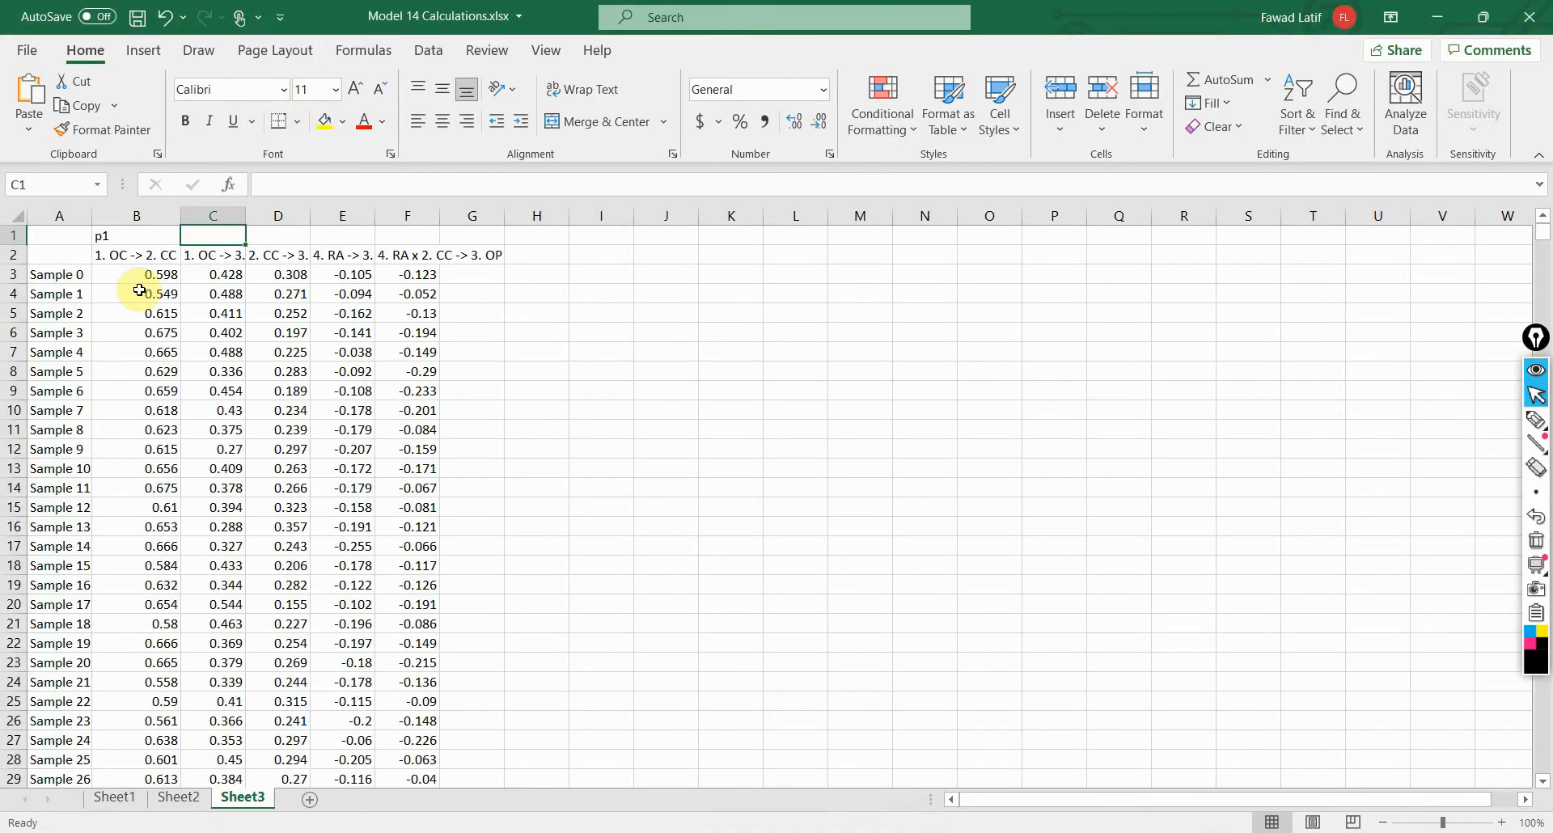
pyautogui.doubleClick(250, 214)
pyautogui.doubleClick(342, 216)
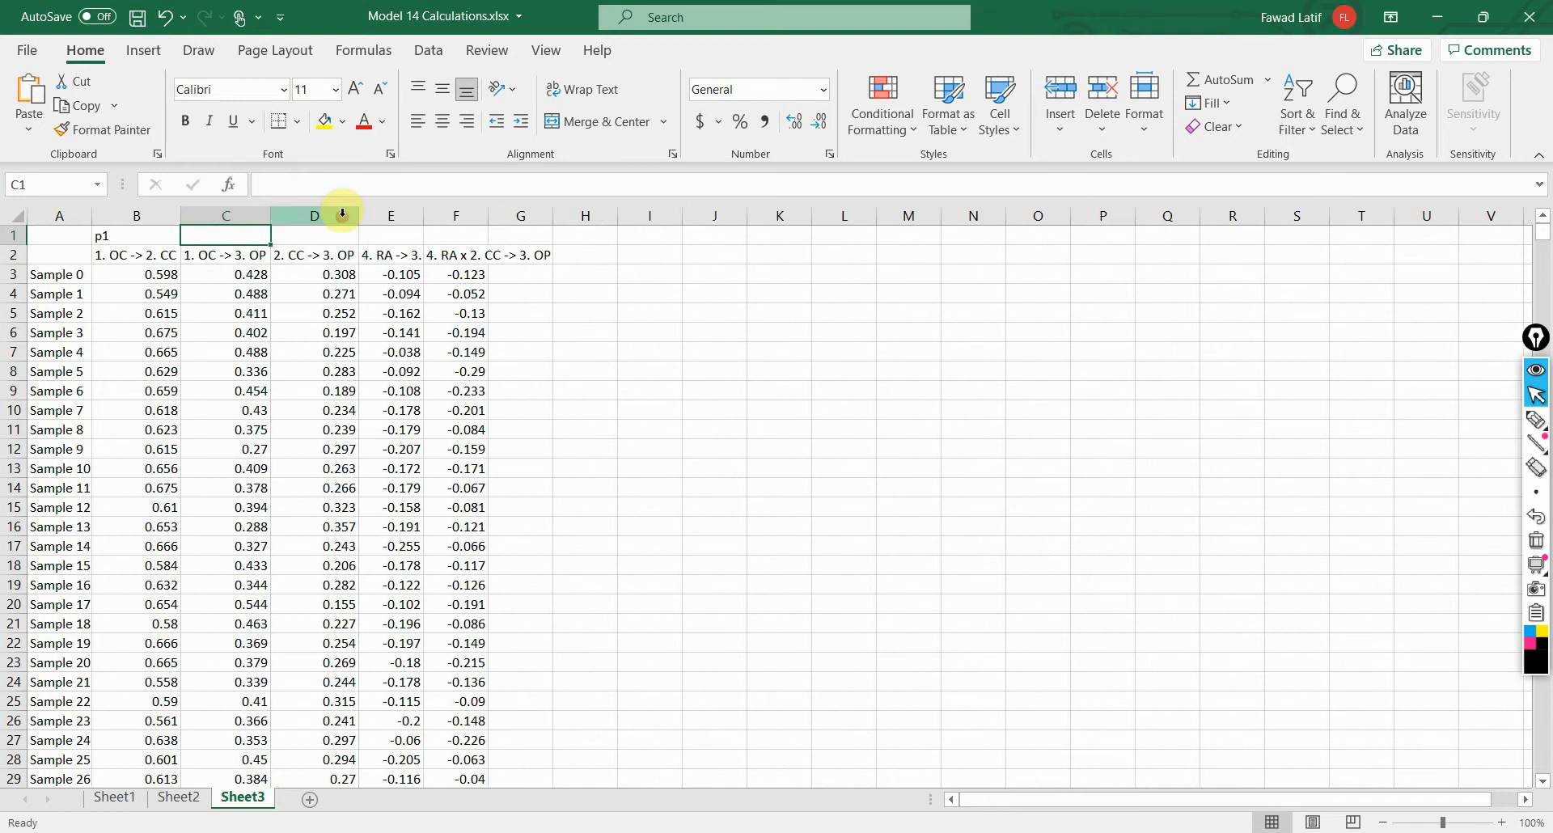
pyautogui.click(312, 240)
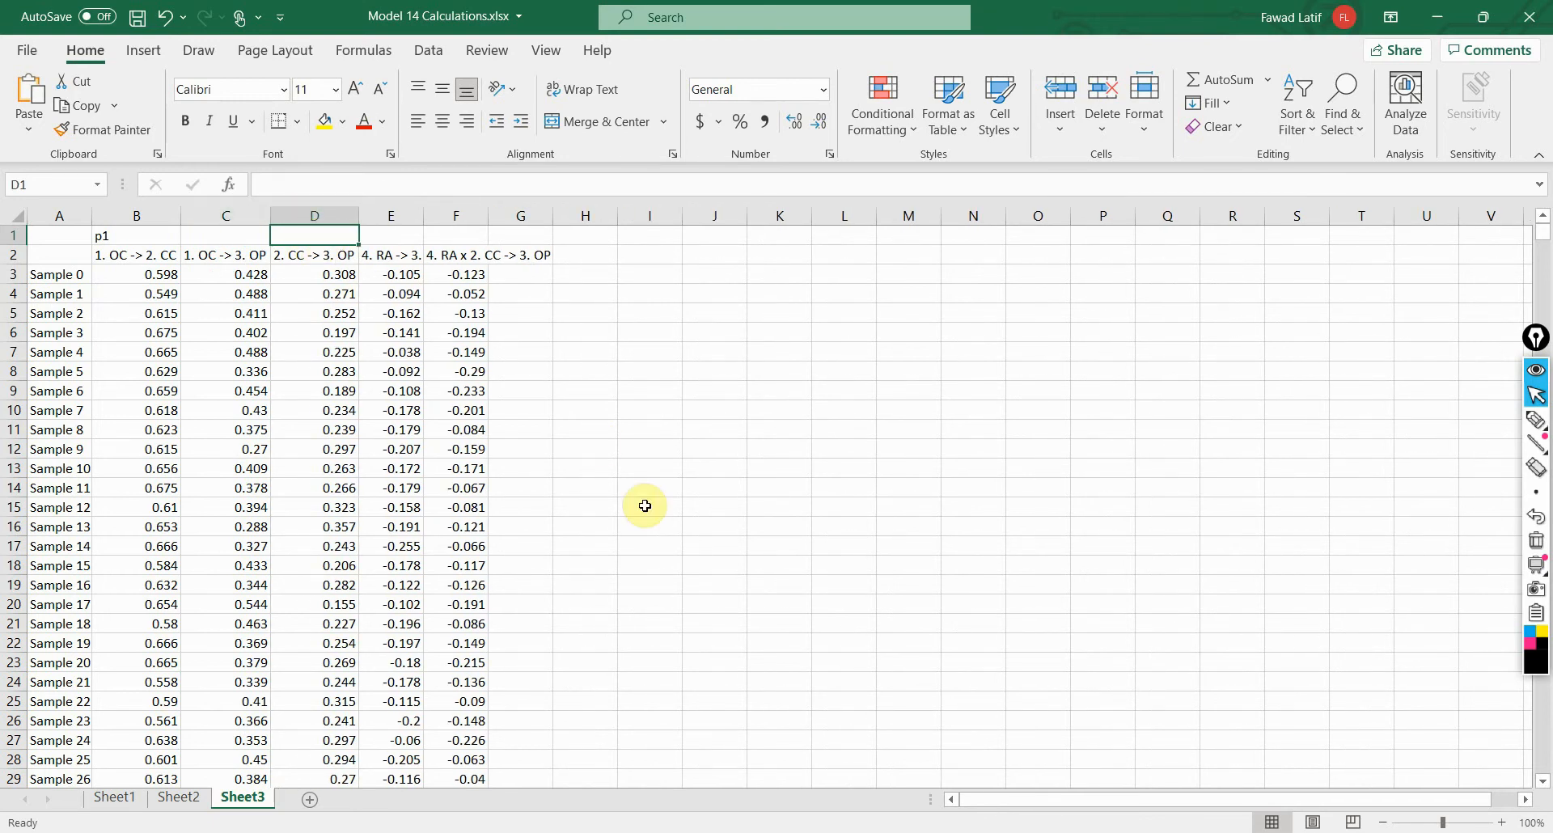
pyautogui.write('p')
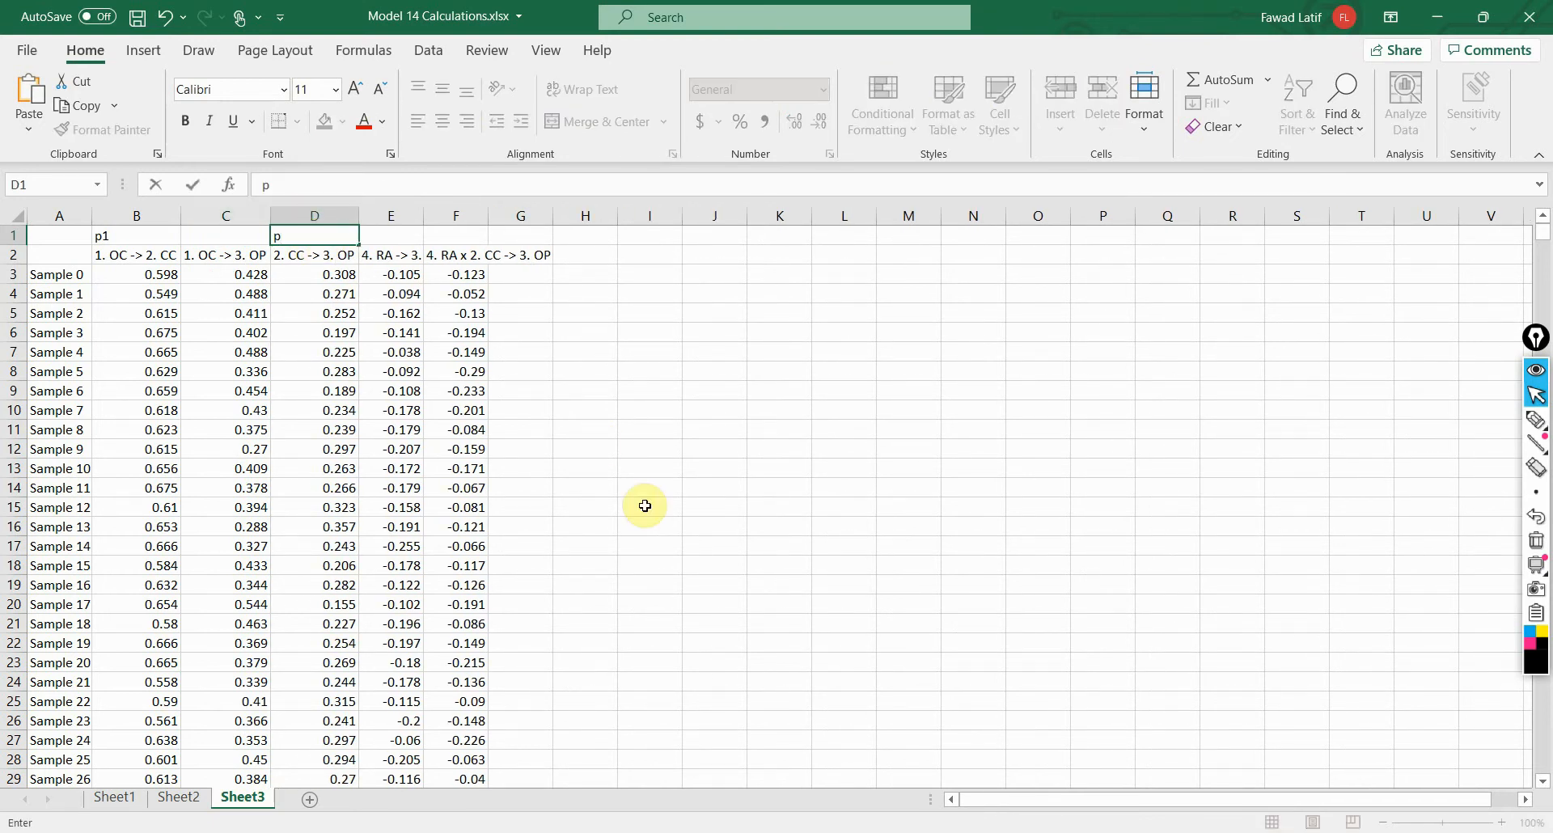
pyautogui.write('2')
pyautogui.press('Return')
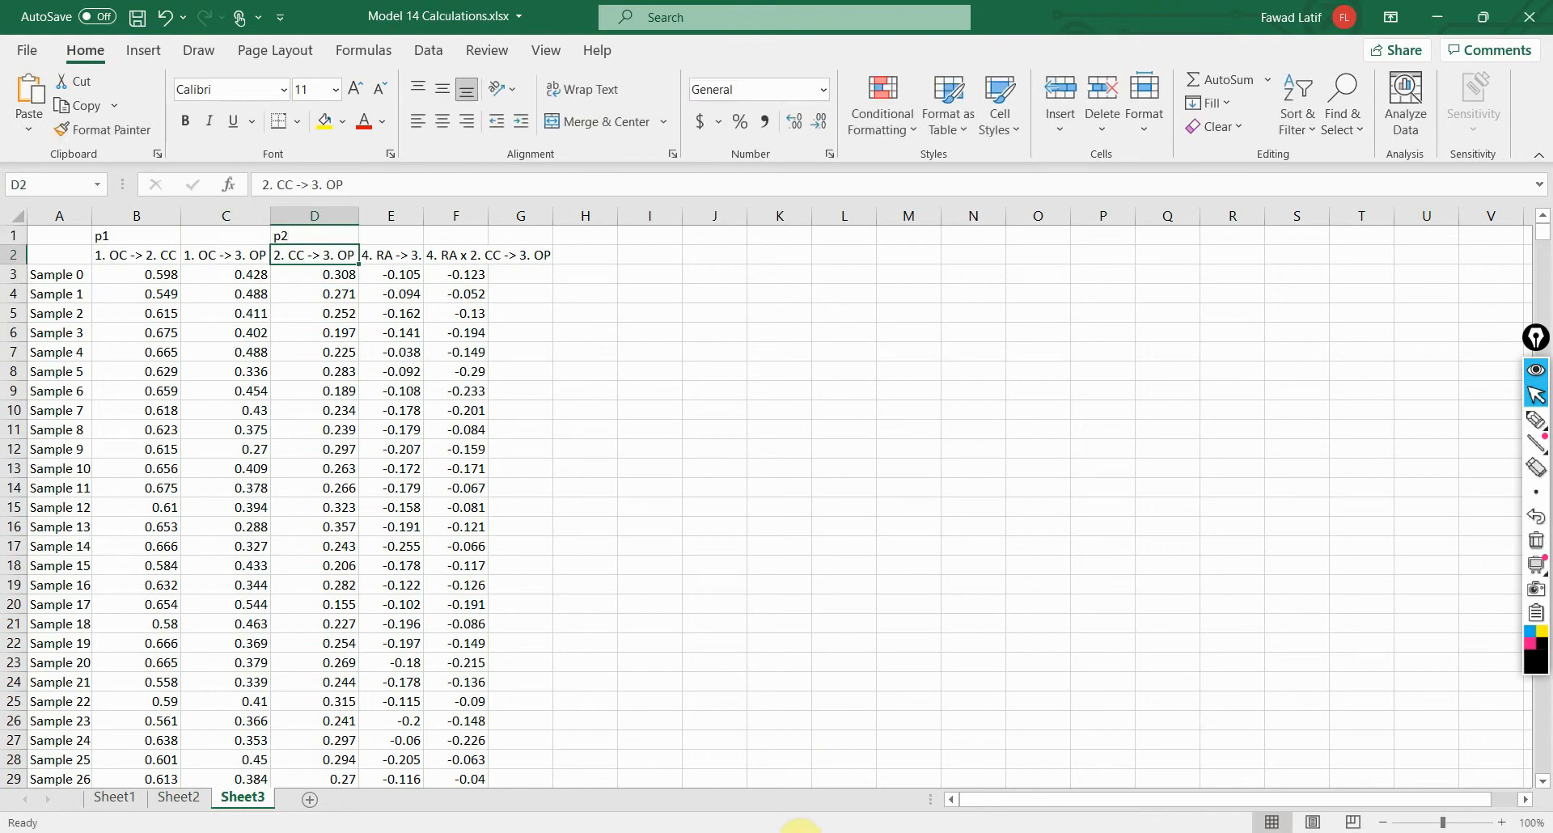
# Step: Consult the index definition on PowerPoint slide 7, then fit Excel column F and label the RA x CC -> OP column p5 in F1
pyautogui.click(688, 781)
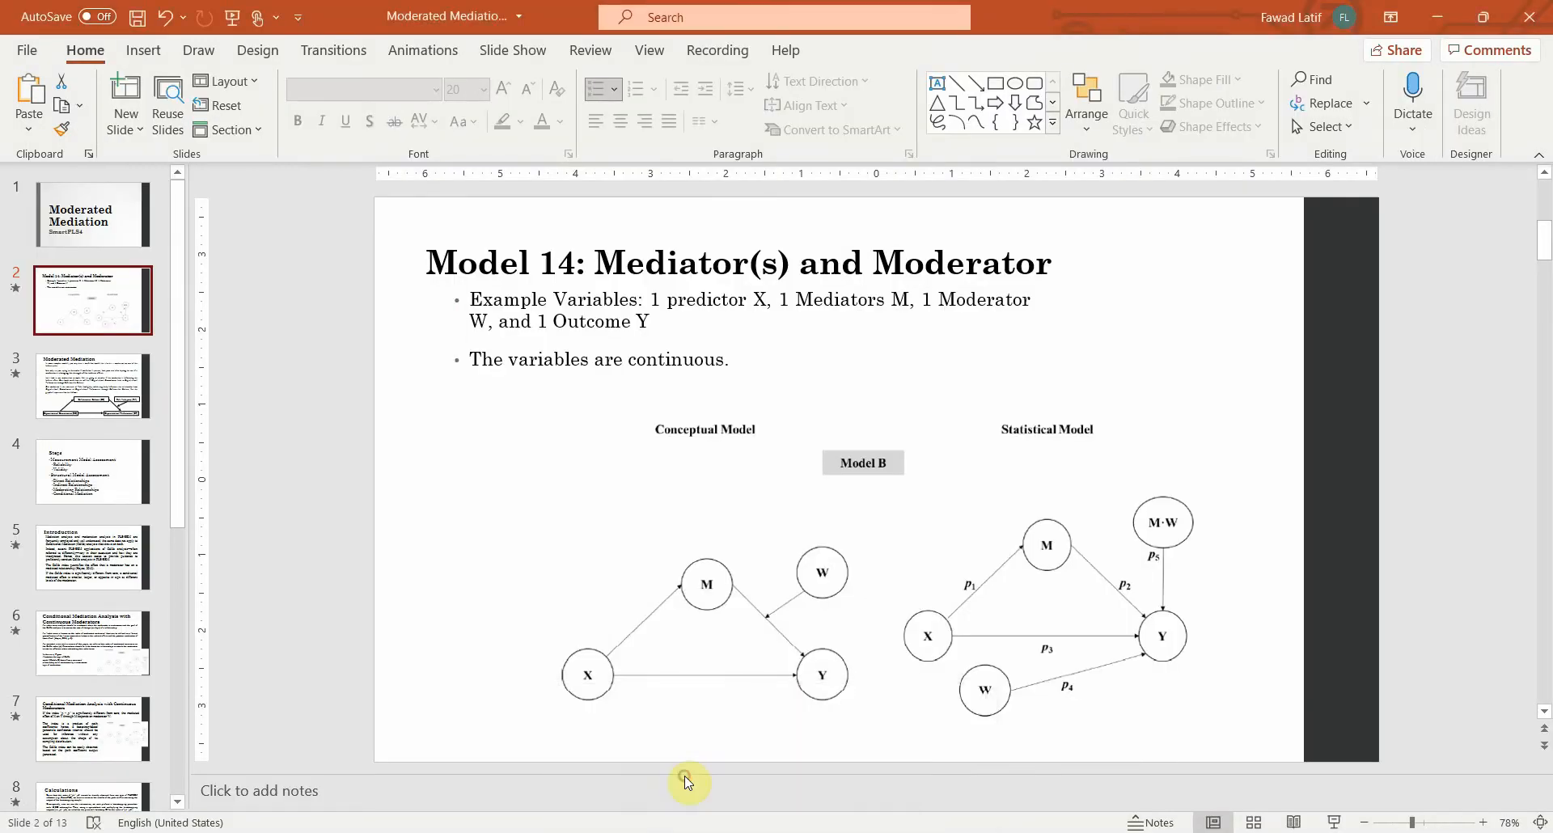
pyautogui.click(101, 730)
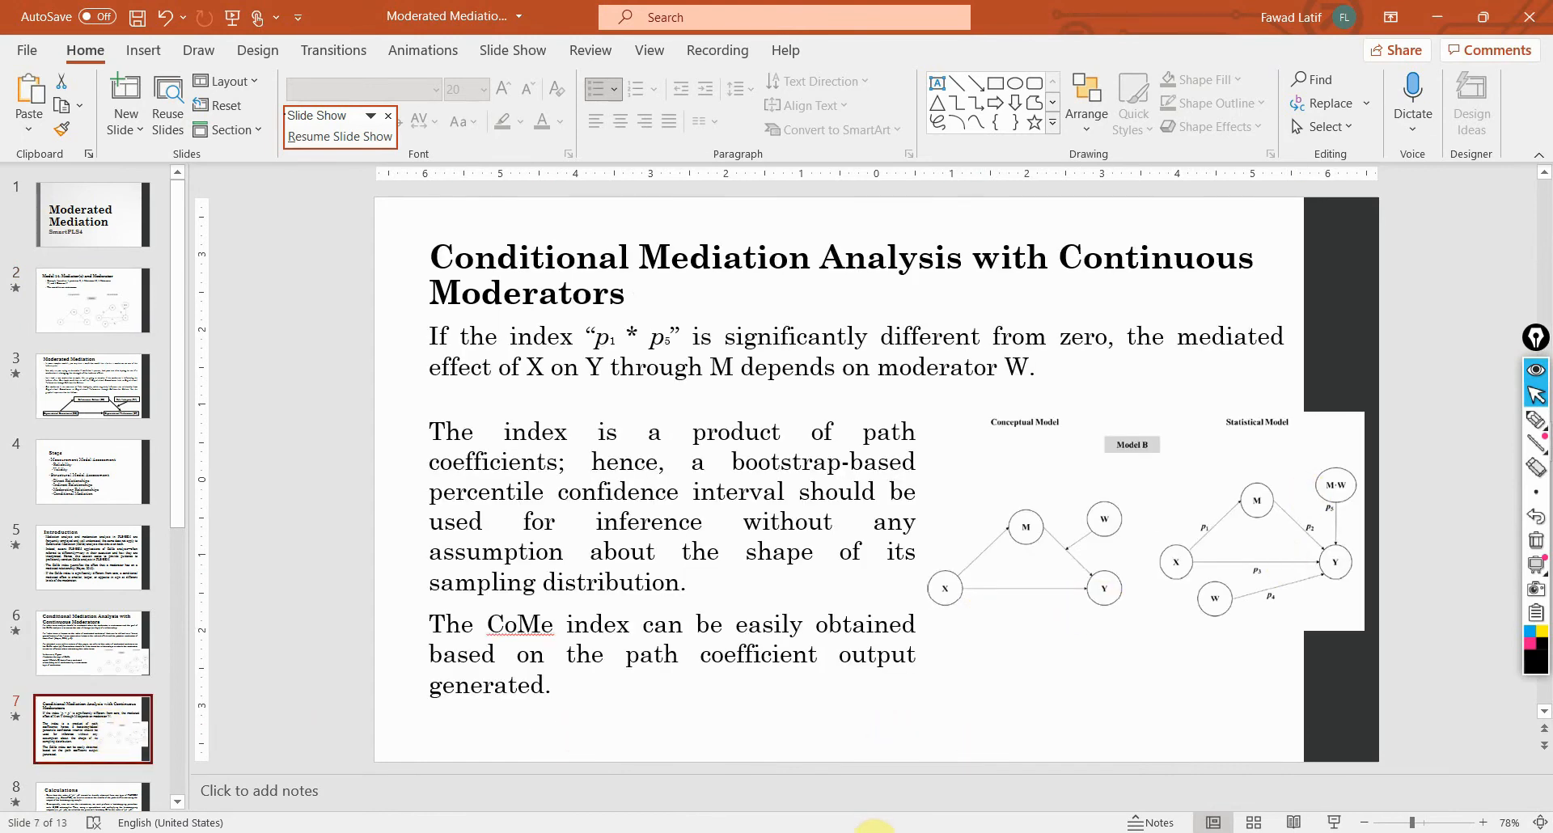
pyautogui.moveTo(852, 830)
pyautogui.click(874, 769)
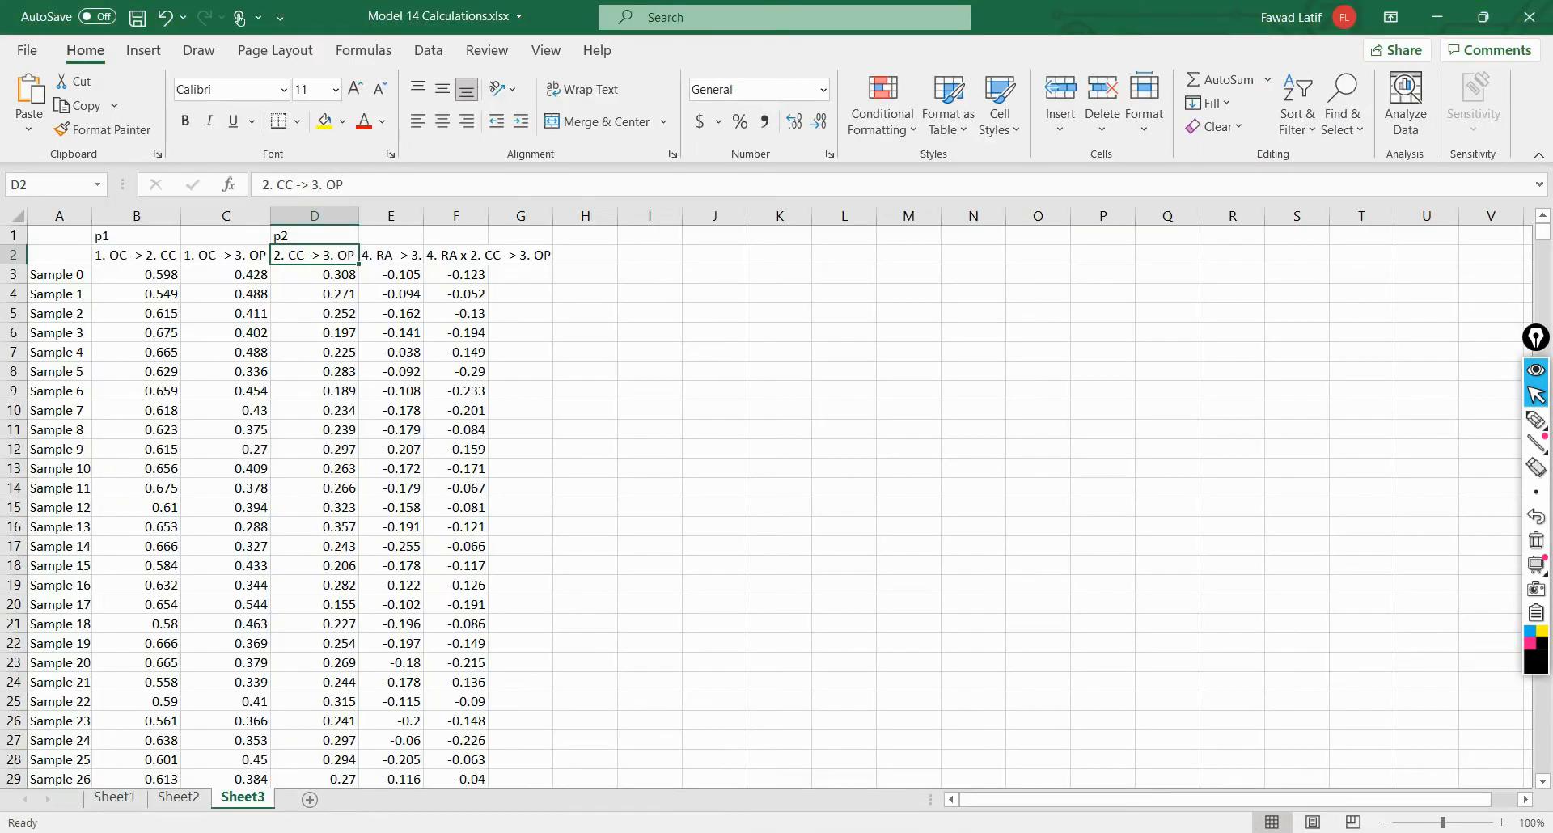
pyautogui.doubleClick(485, 213)
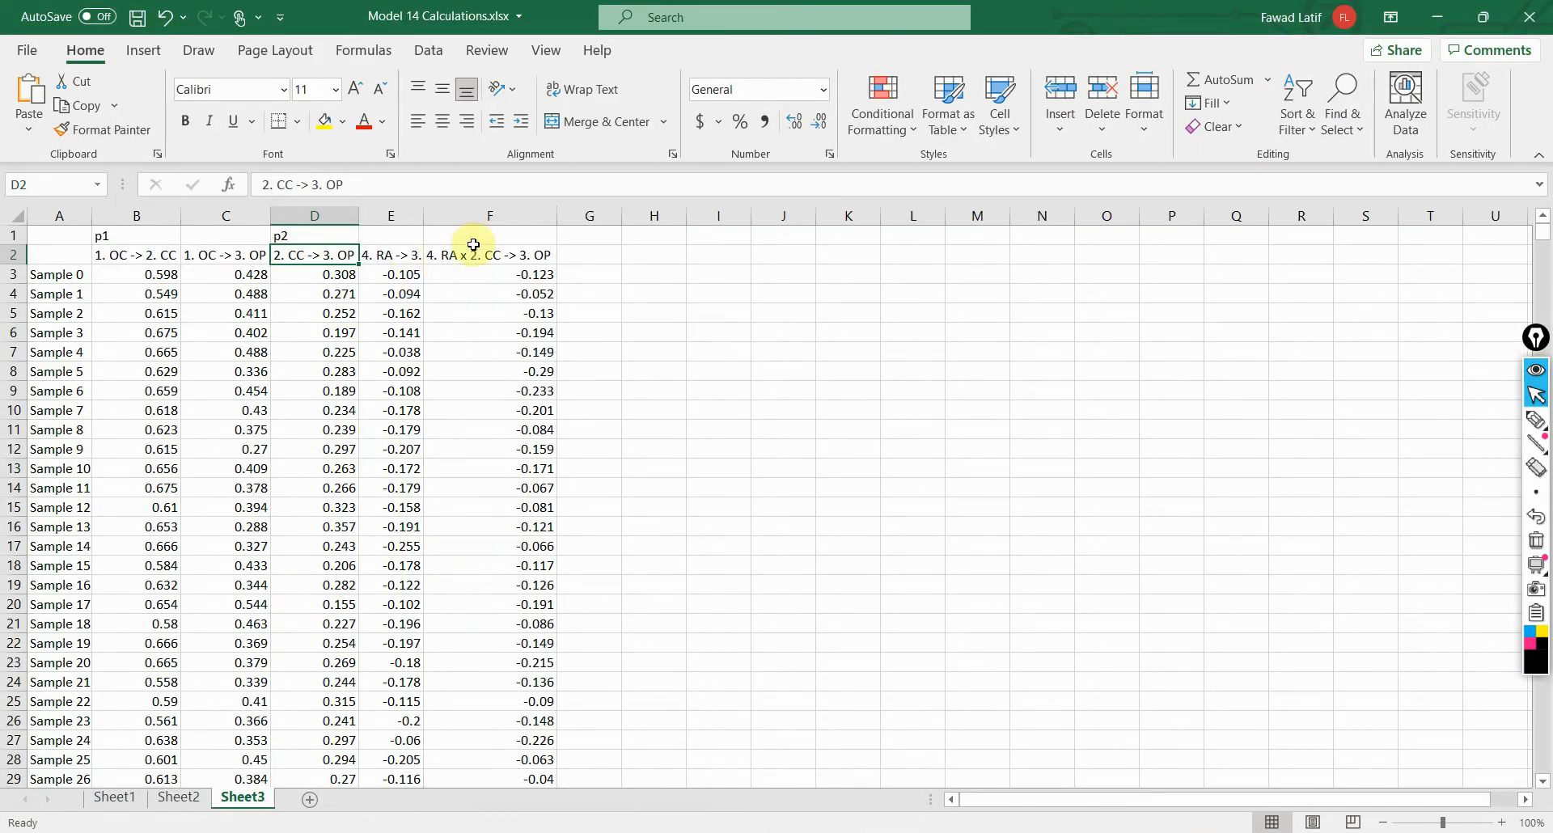
pyautogui.click(484, 236)
pyautogui.write('p5')
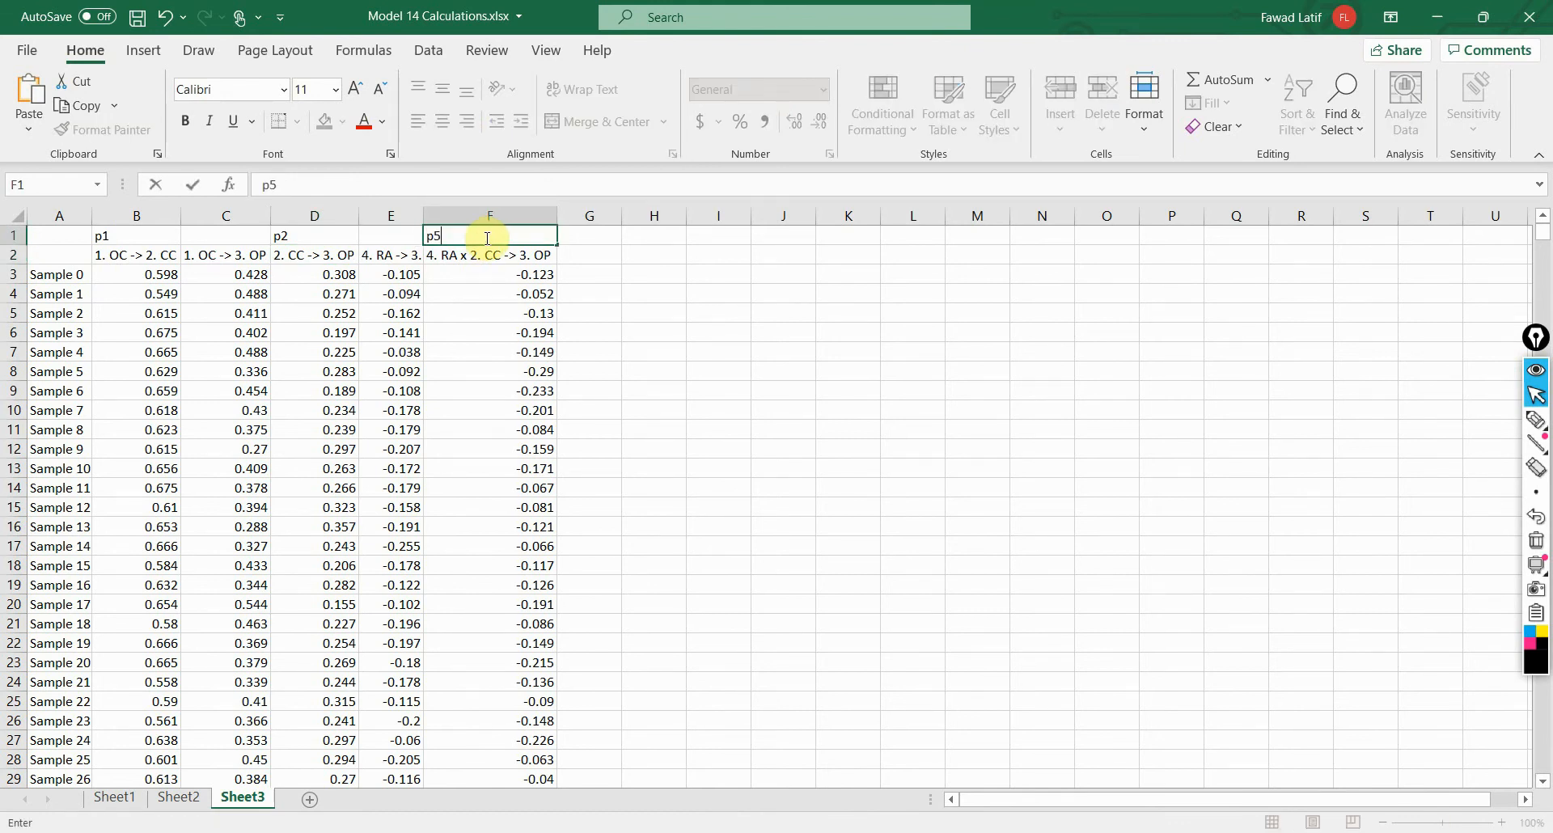
pyautogui.press('Return')
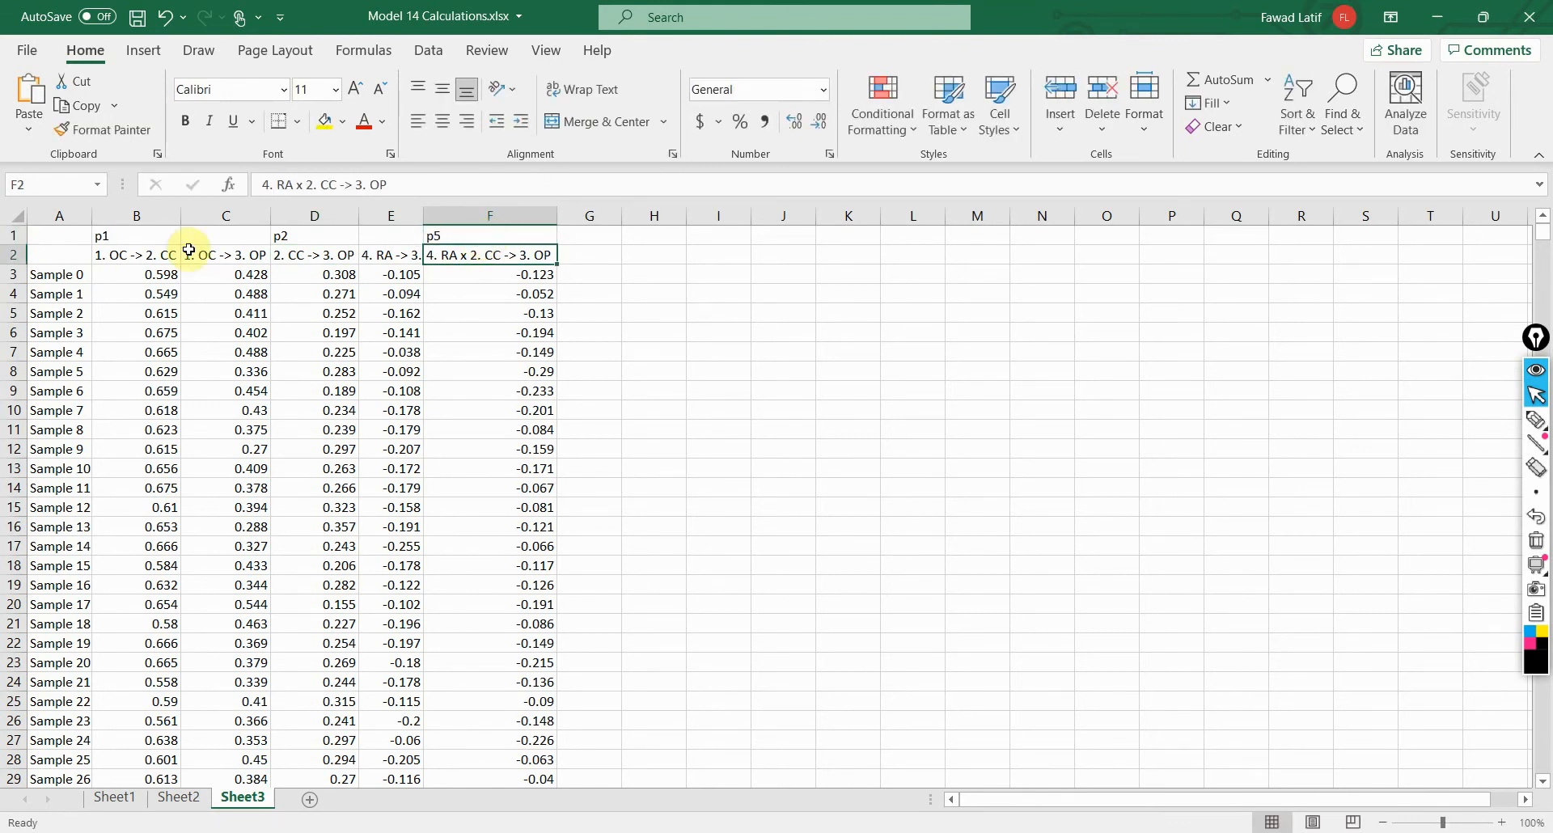
# Step: Review which sample columns the index needs, and examine the p1, p5 and index layout in Sheet1
pyautogui.click(136, 216)
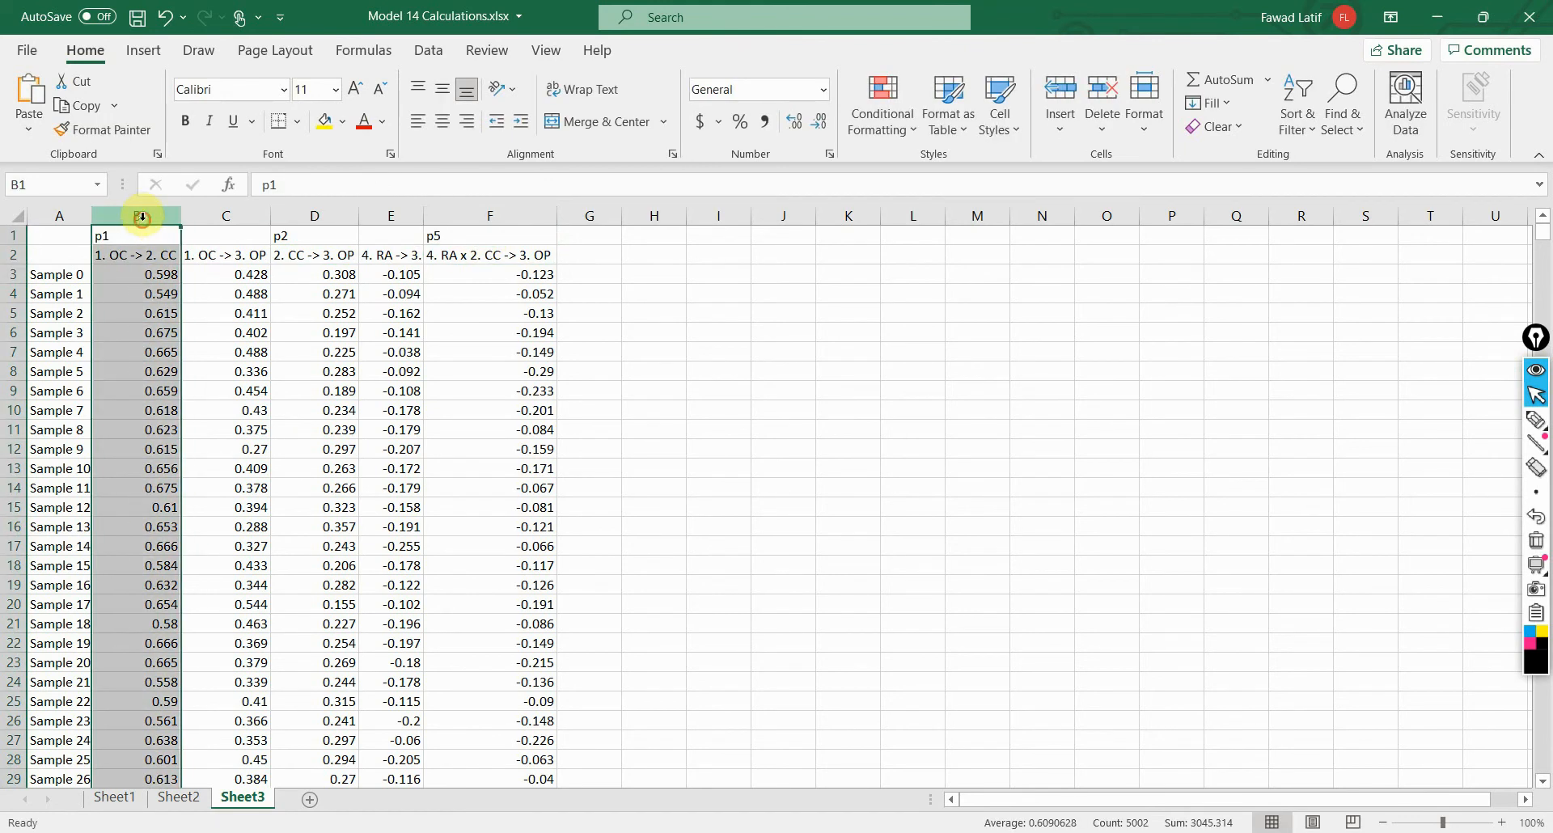
pyautogui.click(446, 215)
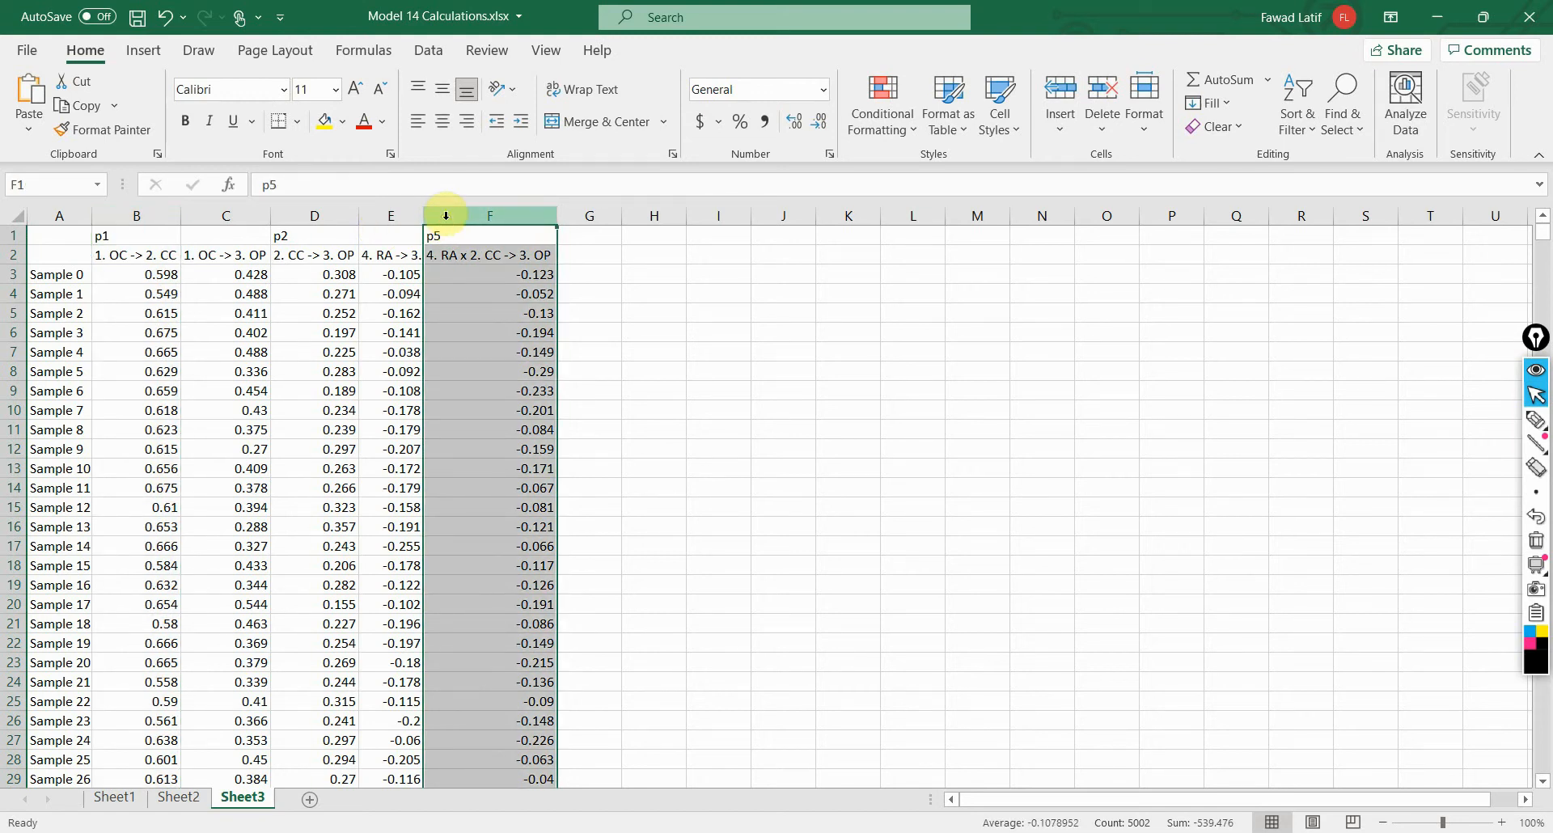
pyautogui.moveTo(220, 215); pyautogui.dragTo(386, 222)
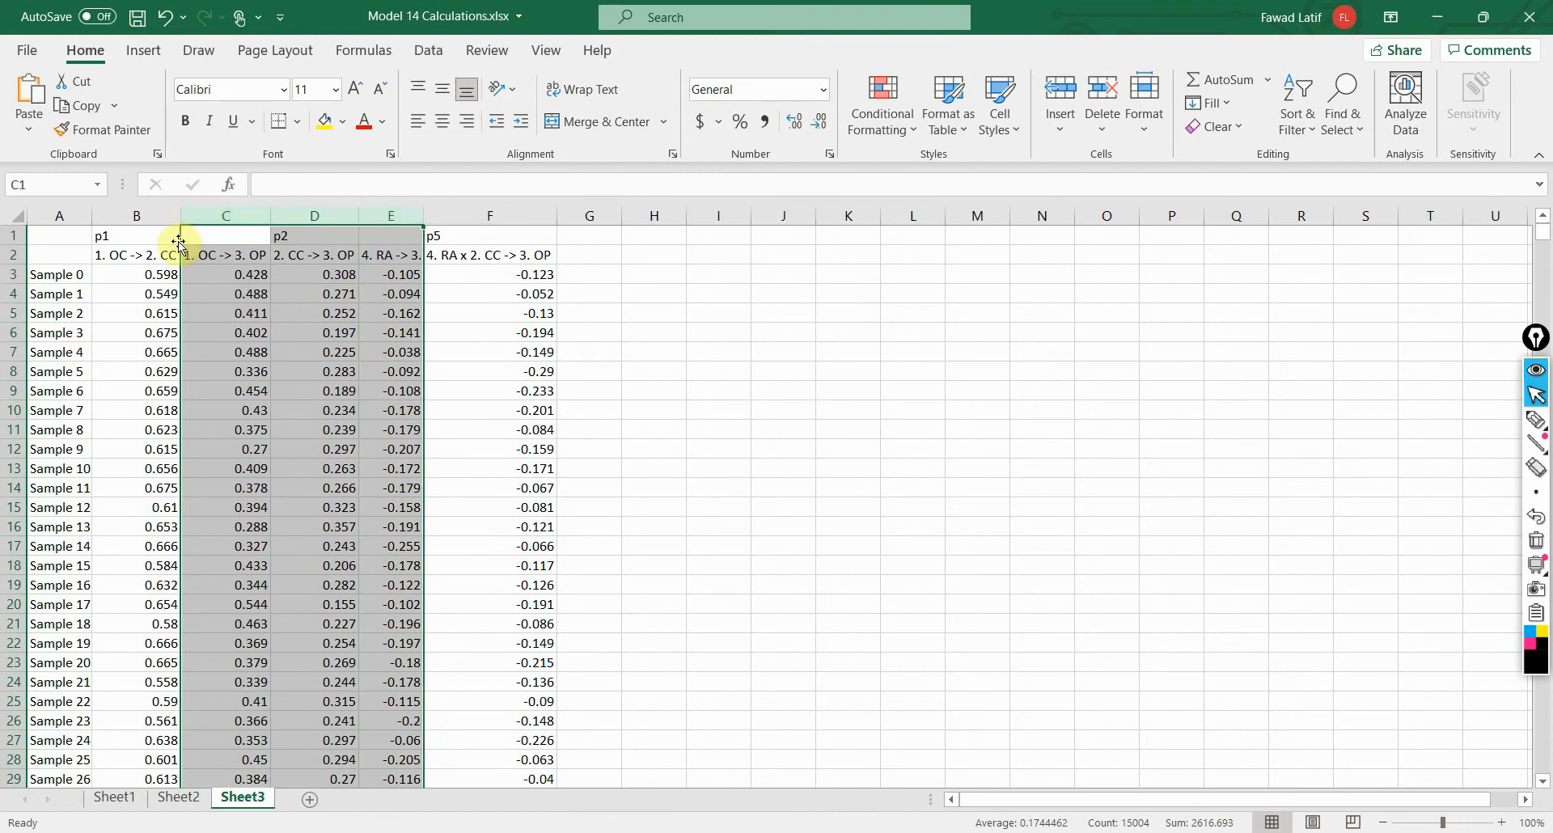
pyautogui.click(150, 213)
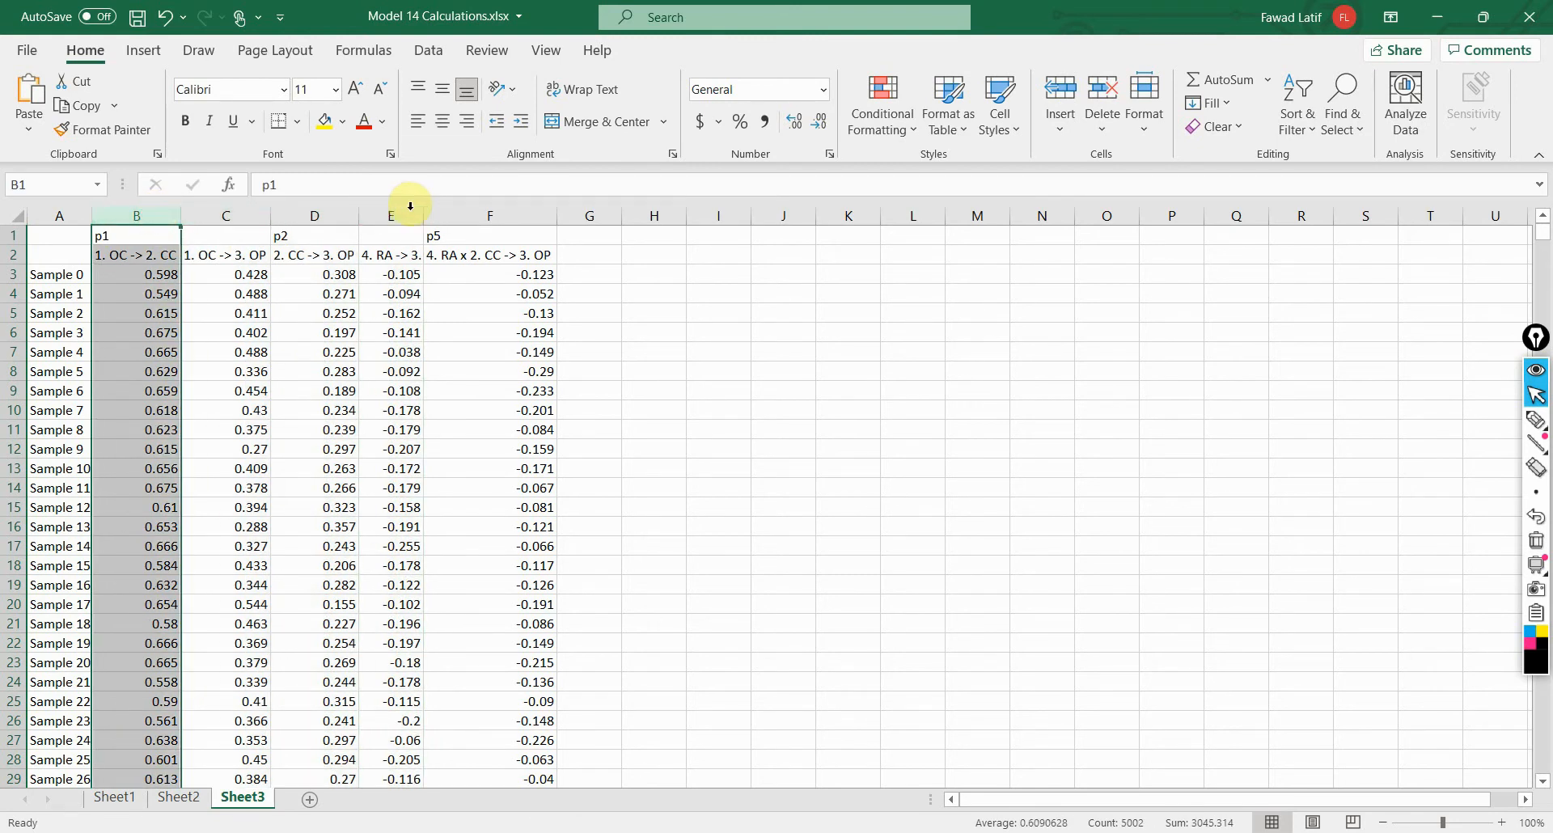
pyautogui.click(436, 211)
pyautogui.click(111, 797)
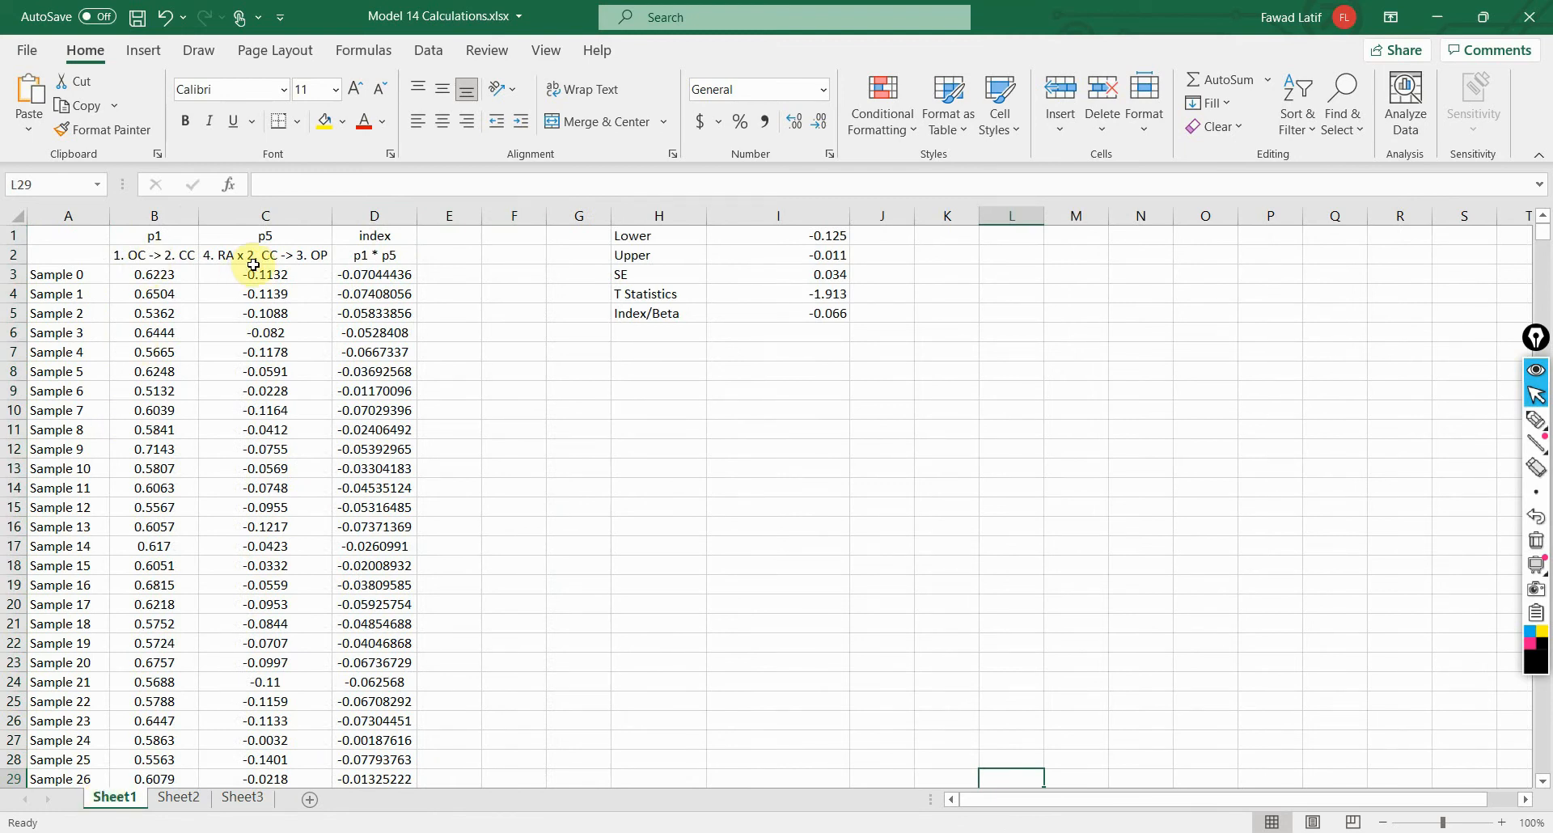
pyautogui.click(365, 233)
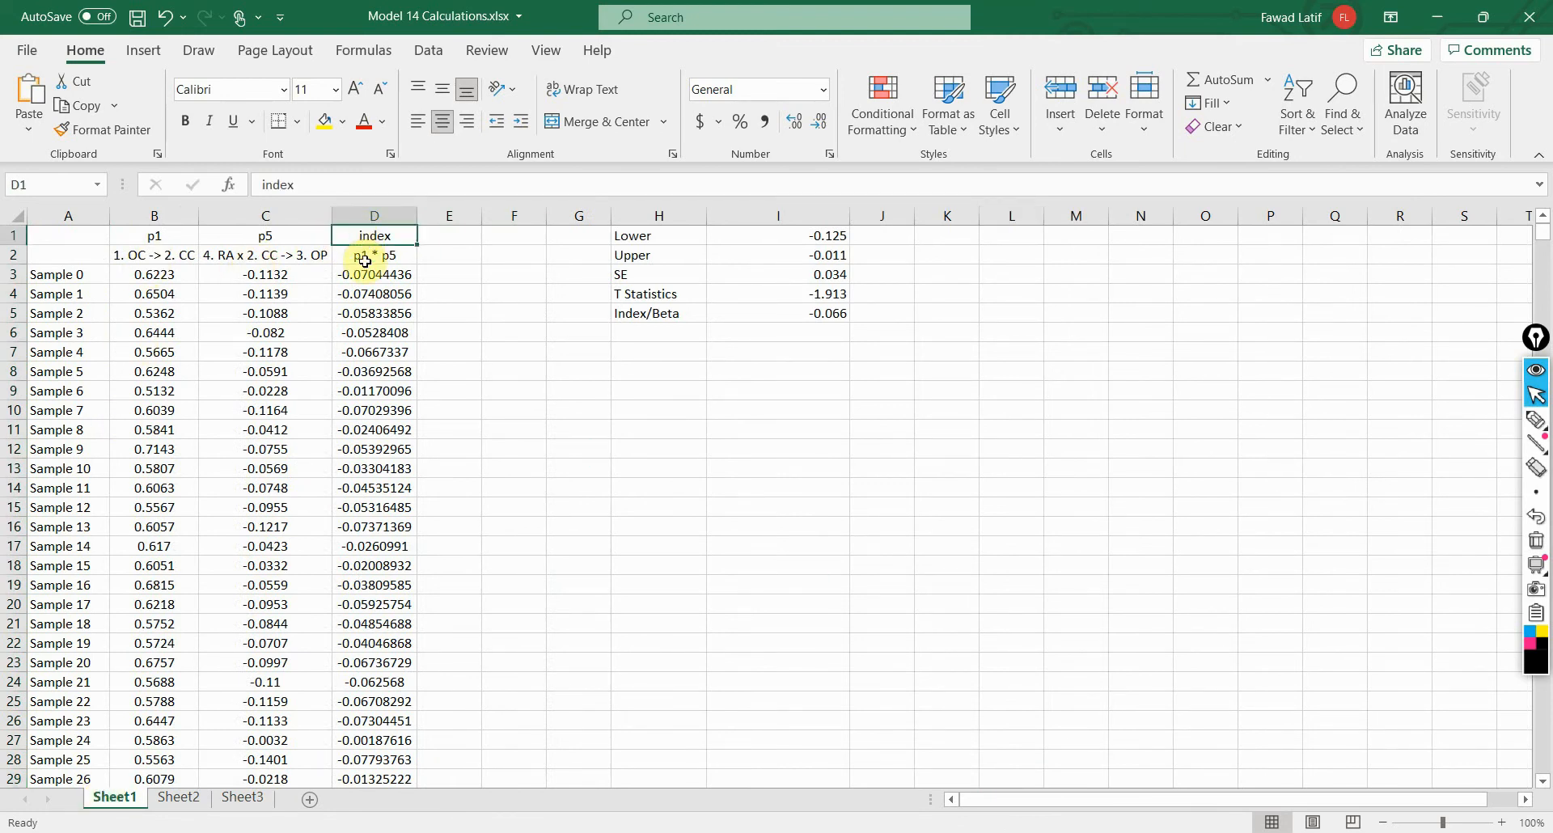
pyautogui.click(365, 262)
pyautogui.click(354, 279)
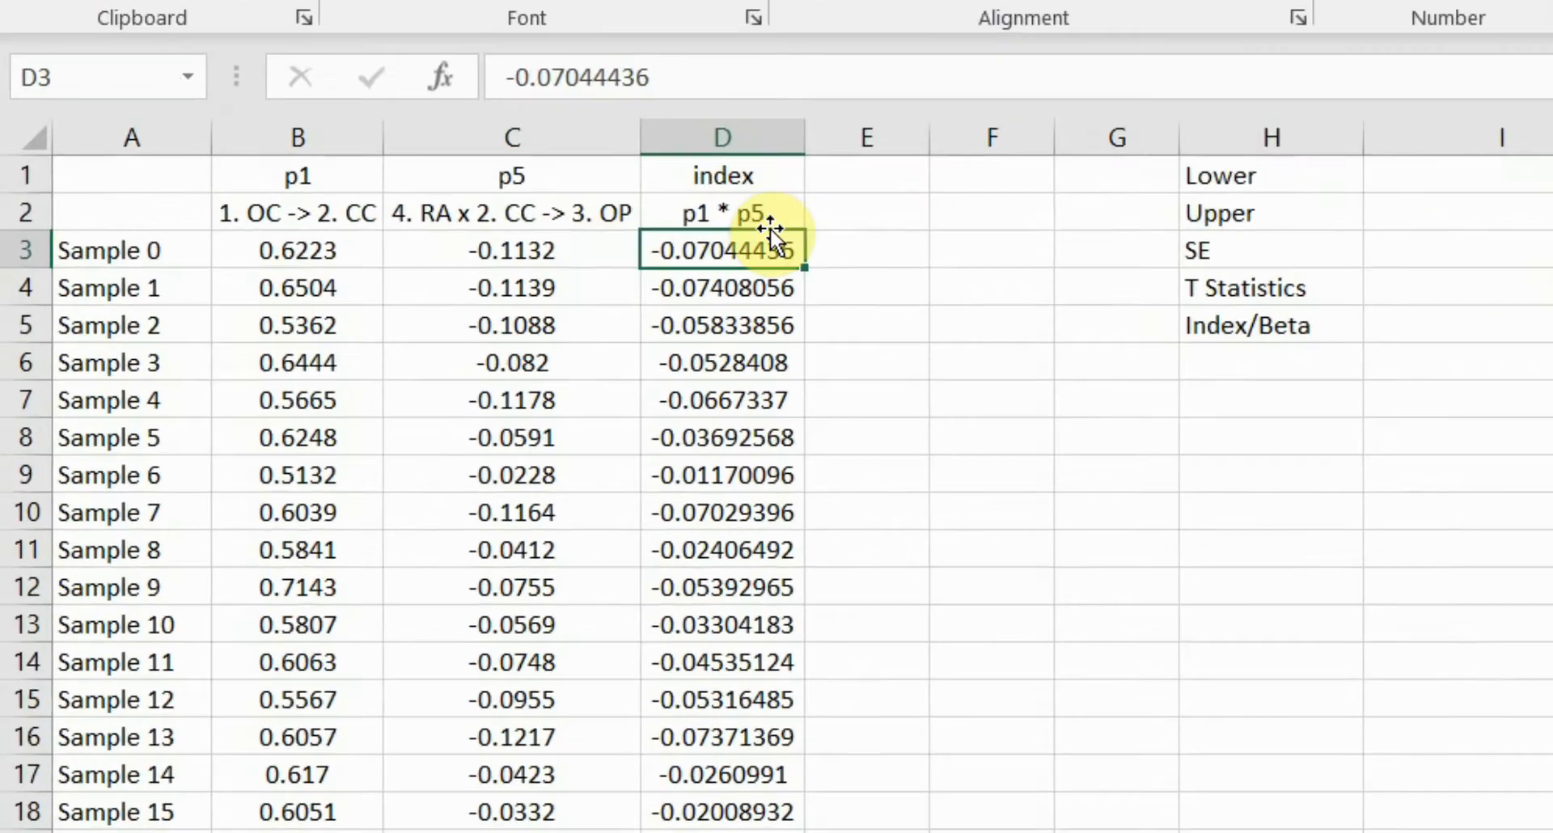
# Step: Enter a formula in E3 of Sheet1 that multiplies Sample 0's p1 in B3 by its p5 in C3
pyautogui.click(441, 275)
pyautogui.doubleClick(440, 272)
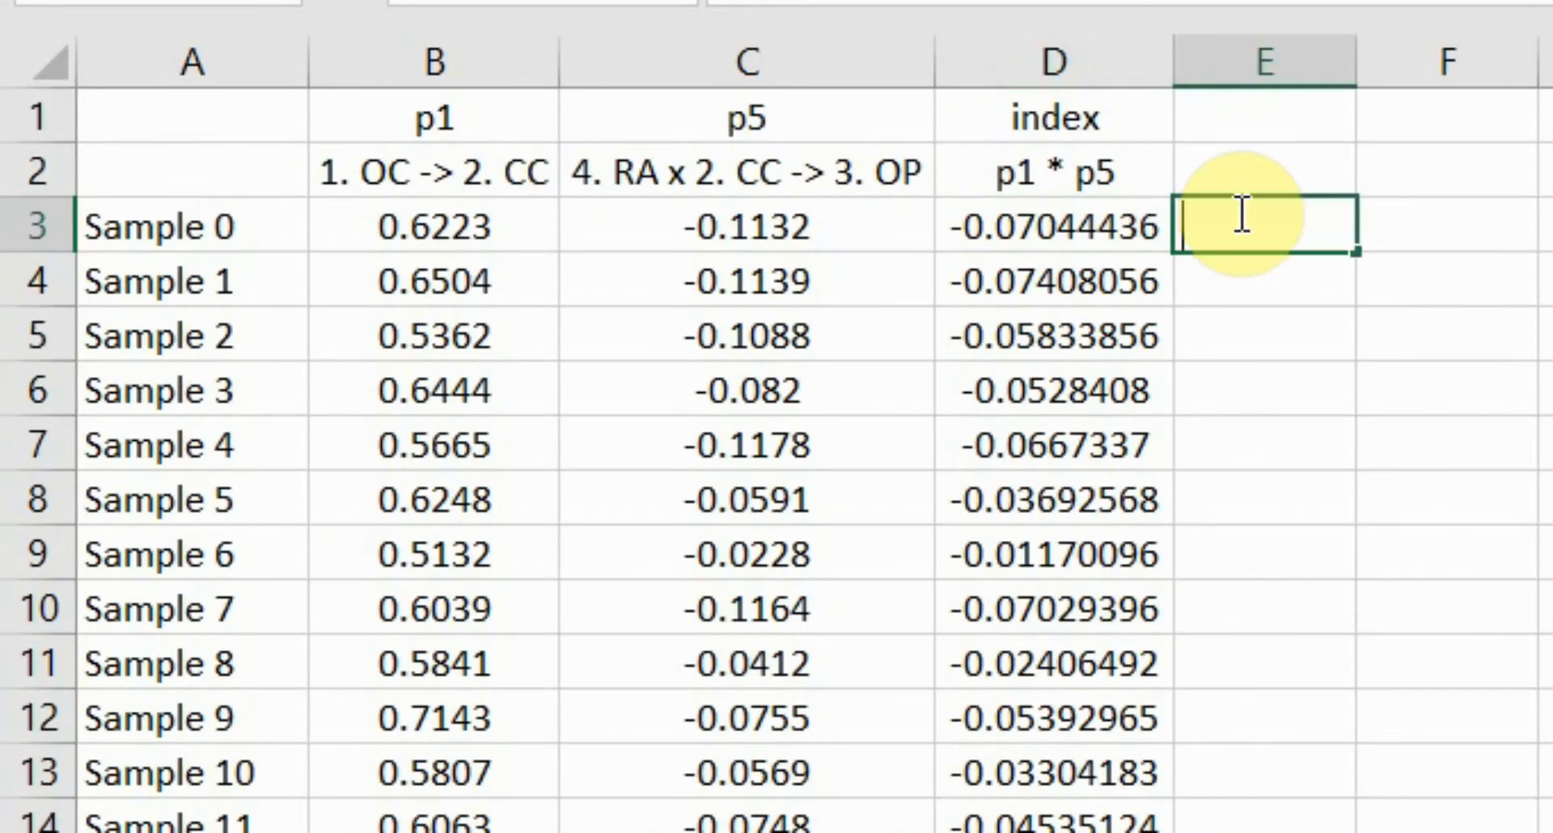
pyautogui.click(447, 233)
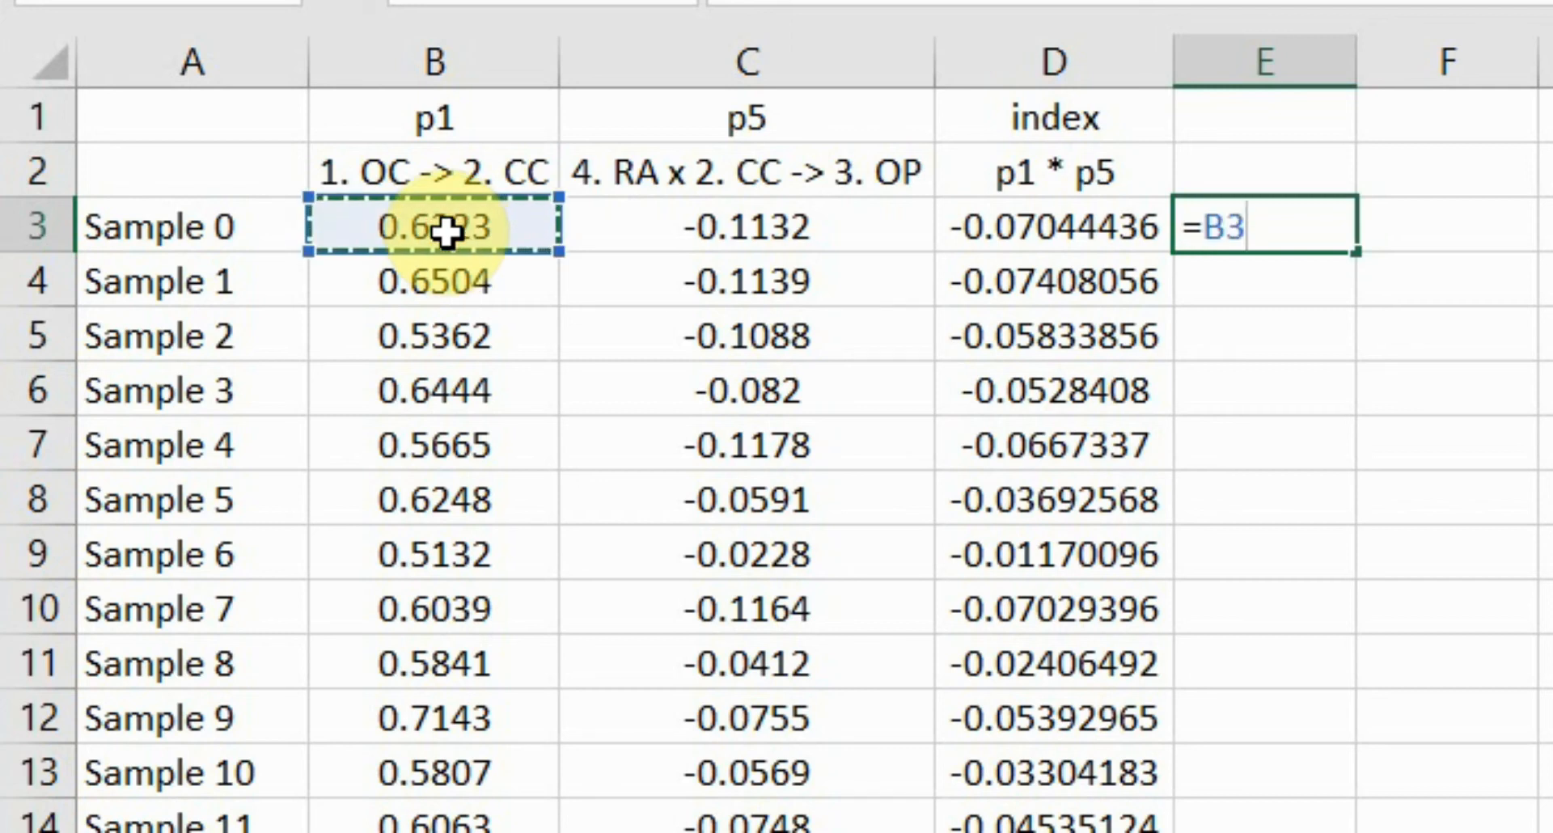
pyautogui.write('*')
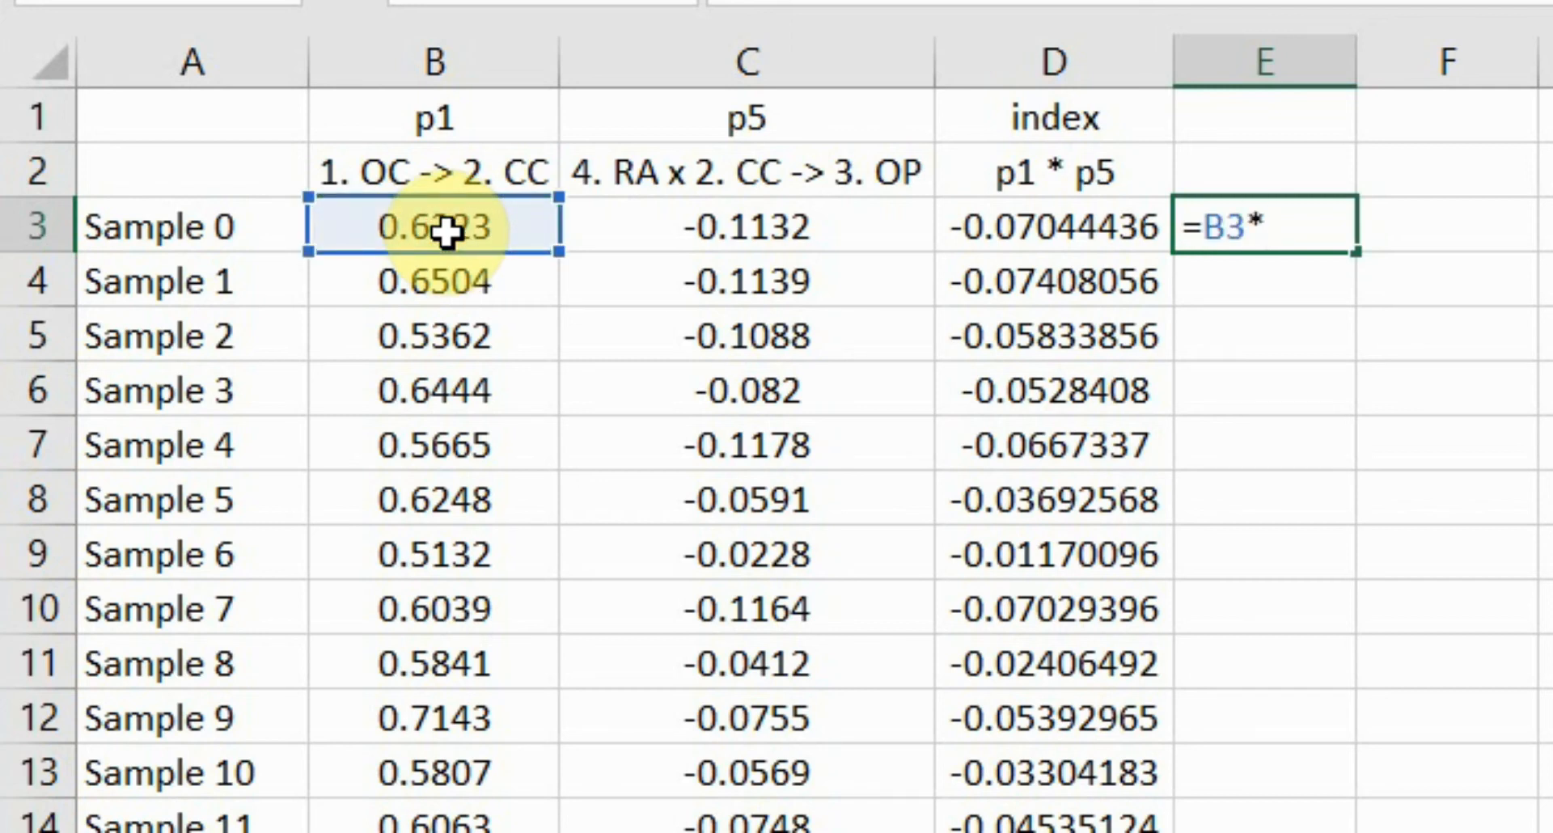
pyautogui.click(826, 225)
pyautogui.press('Return')
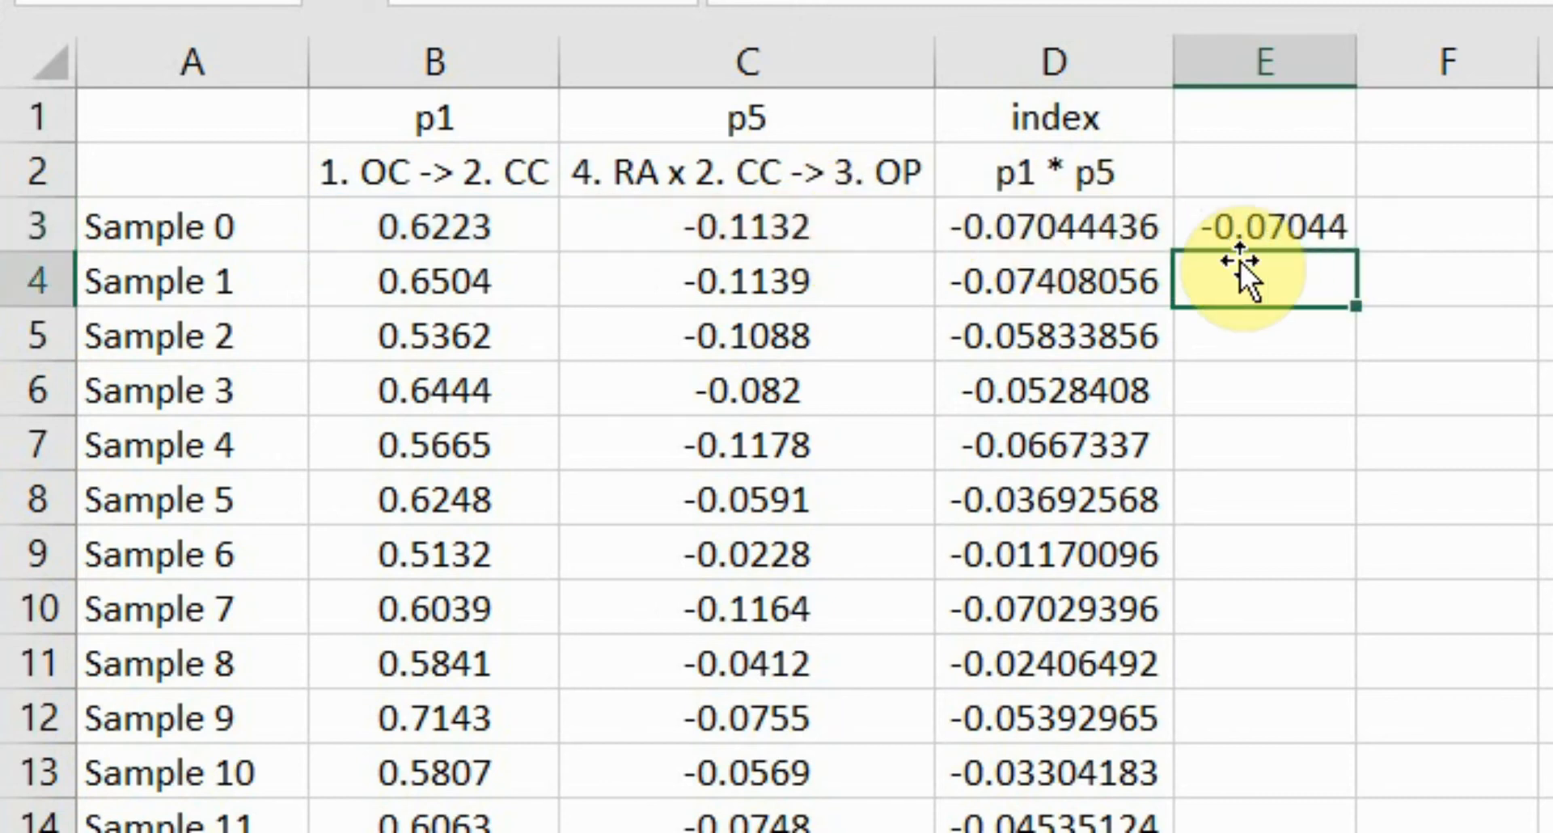
# Step: Fill the p1 * p5 formula in E3 down column E through all samples
pyautogui.click(1283, 217)
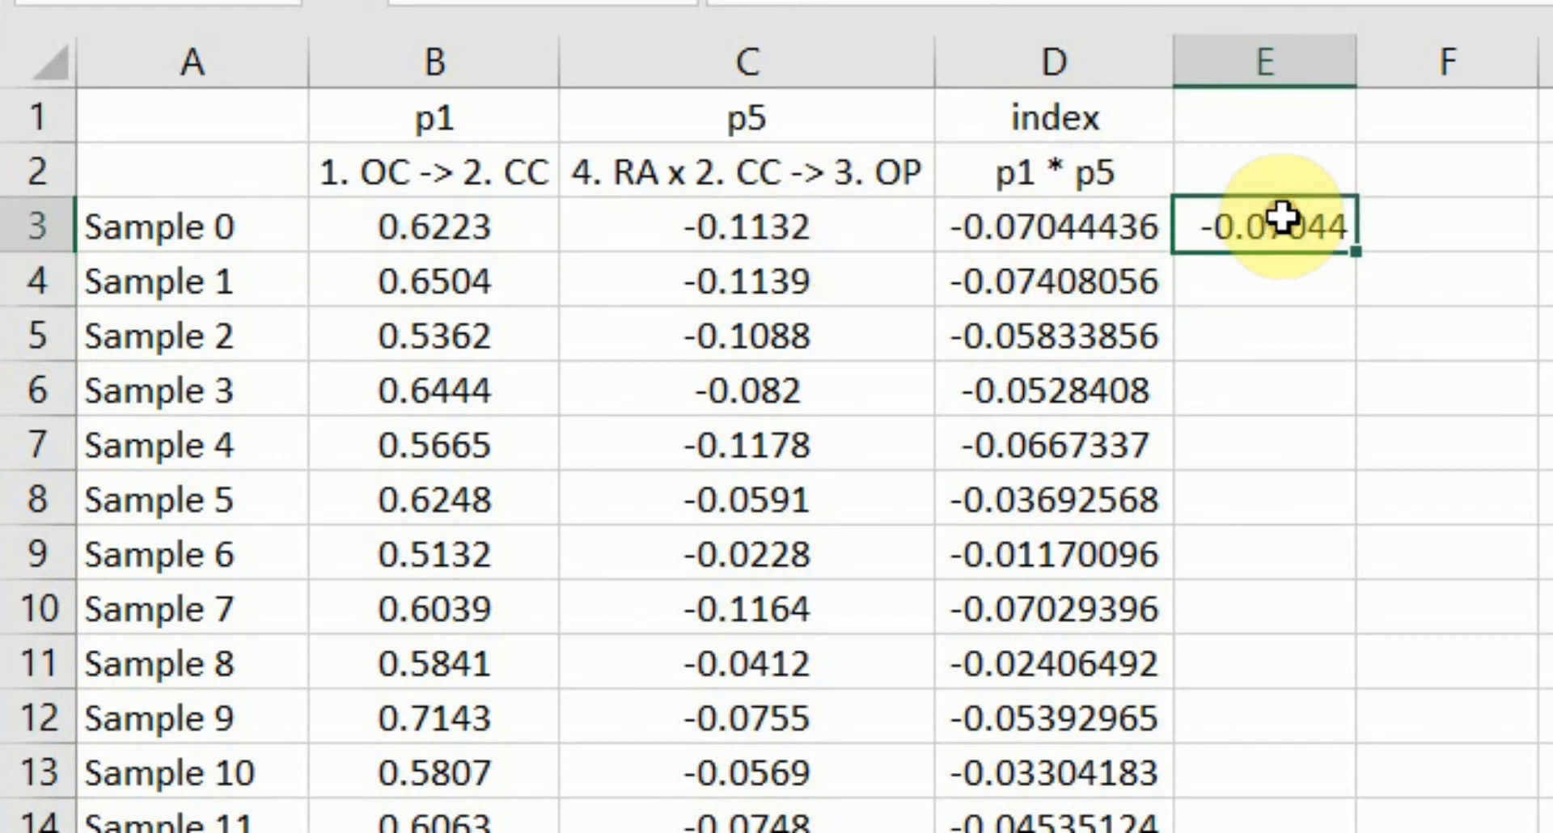
pyautogui.doubleClick(1350, 257)
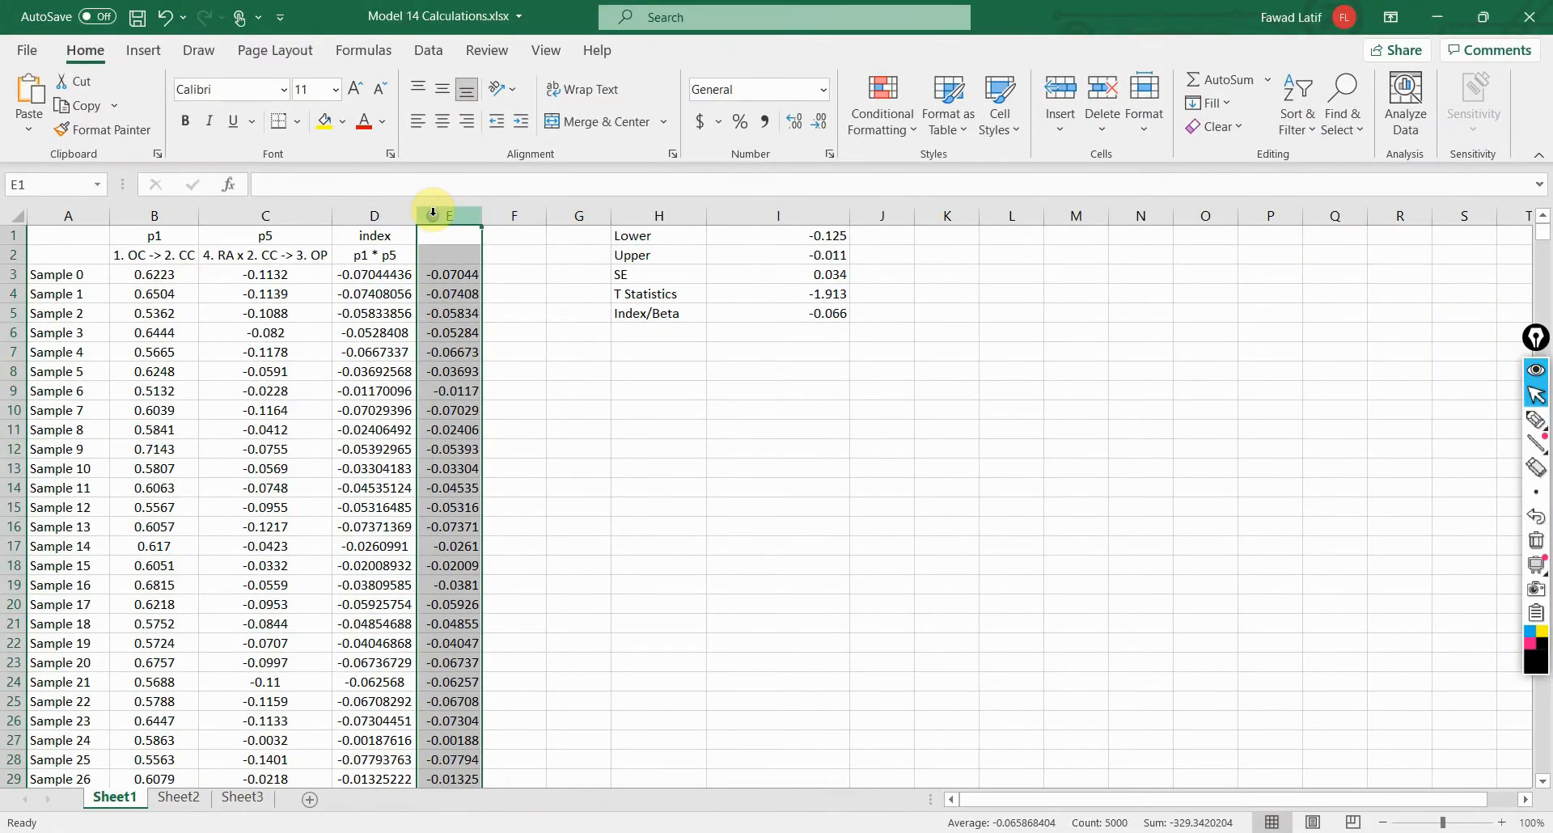
# Step: Delete the duplicate product column E from Sheet1
pyautogui.click(441, 216)
pyautogui.rightClick(451, 220)
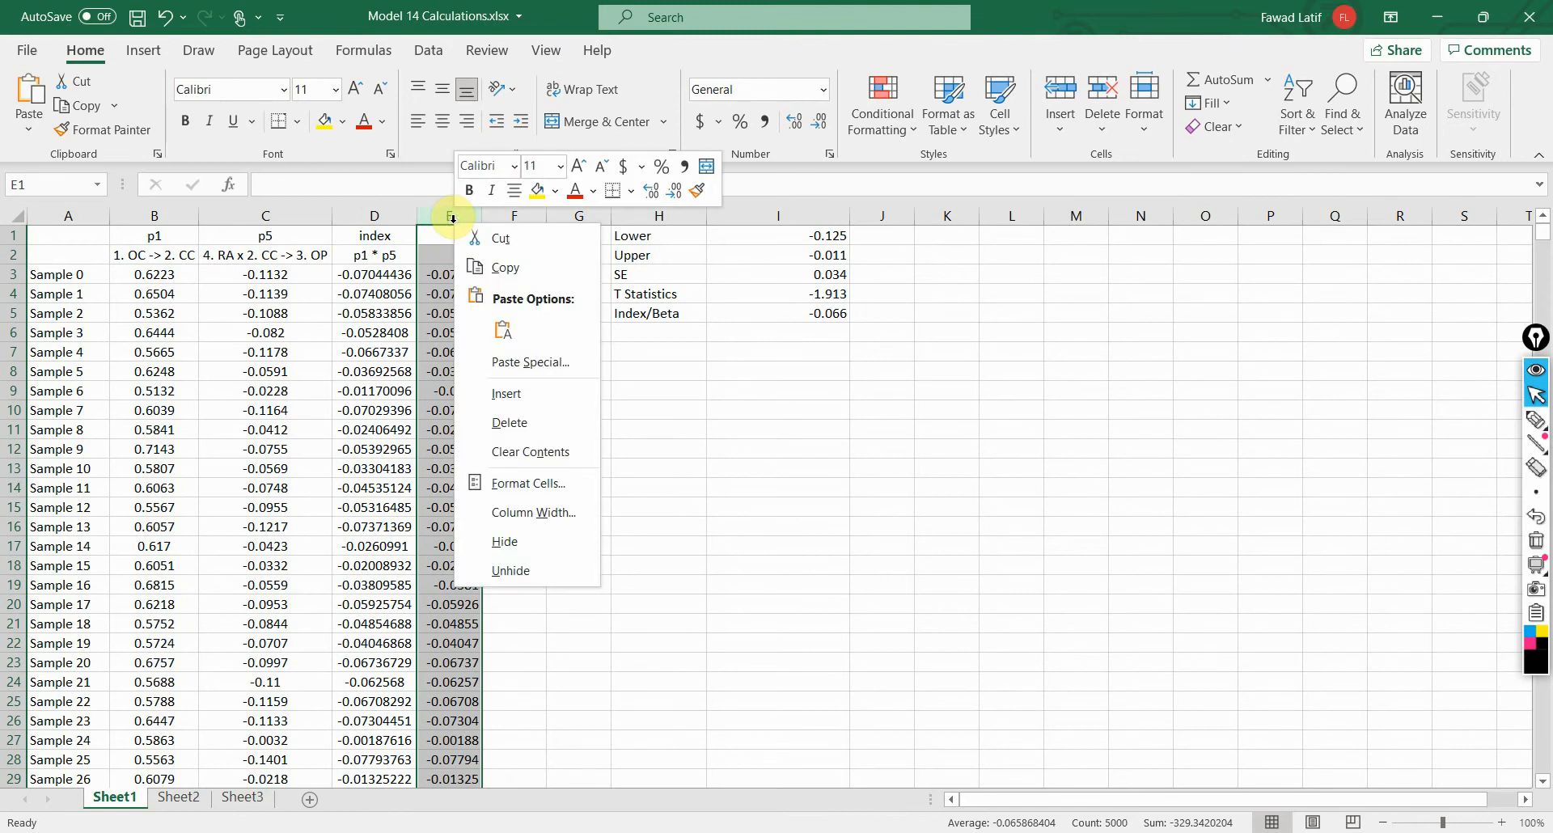
pyautogui.click(545, 415)
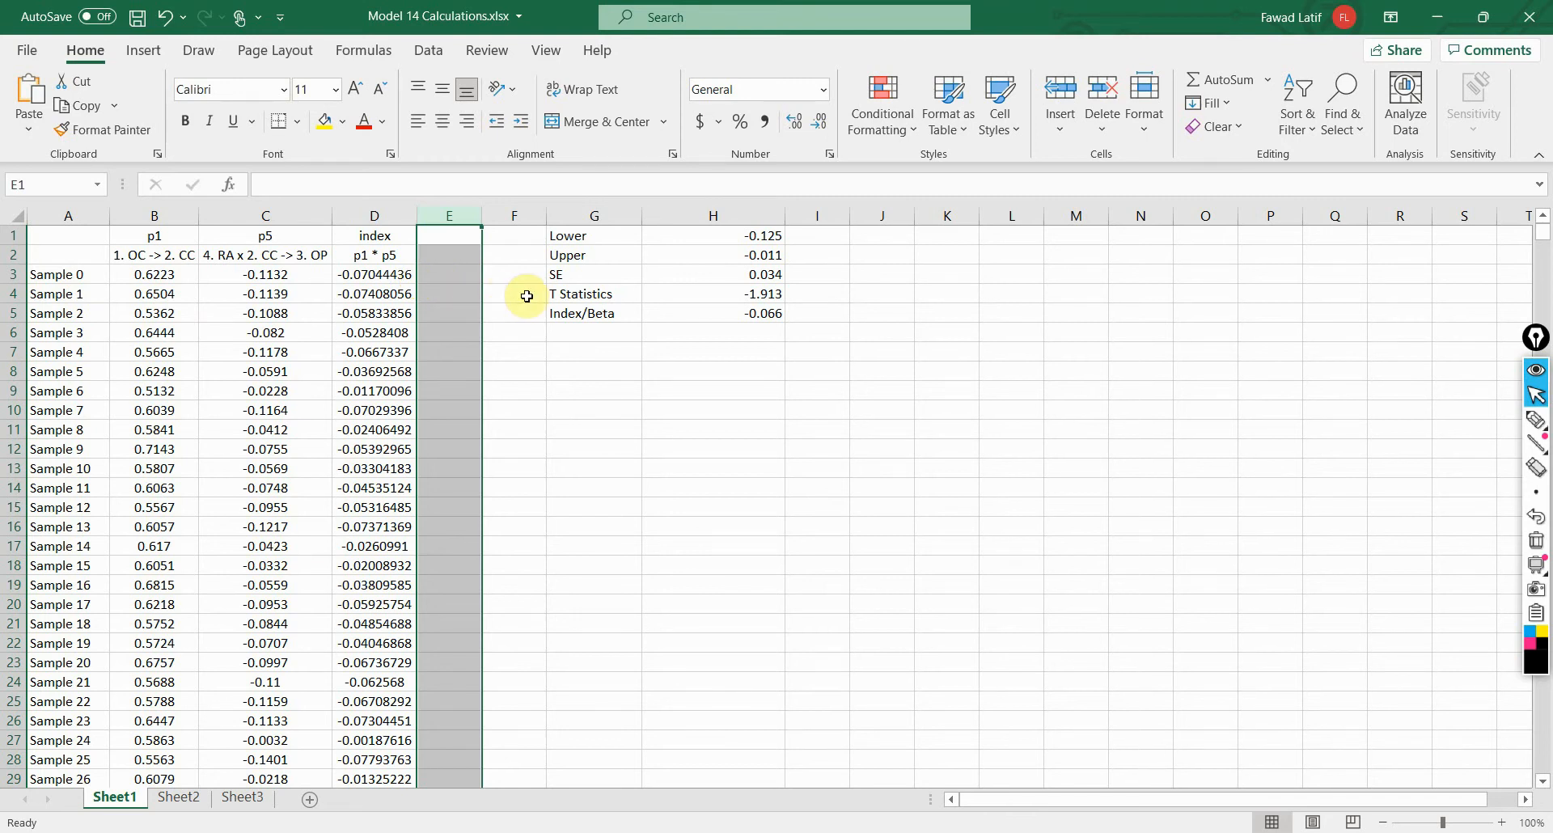
# Step: Examine the Index/Beta formula in H5 and the index samples in column D that it refers to
pyautogui.click(601, 314)
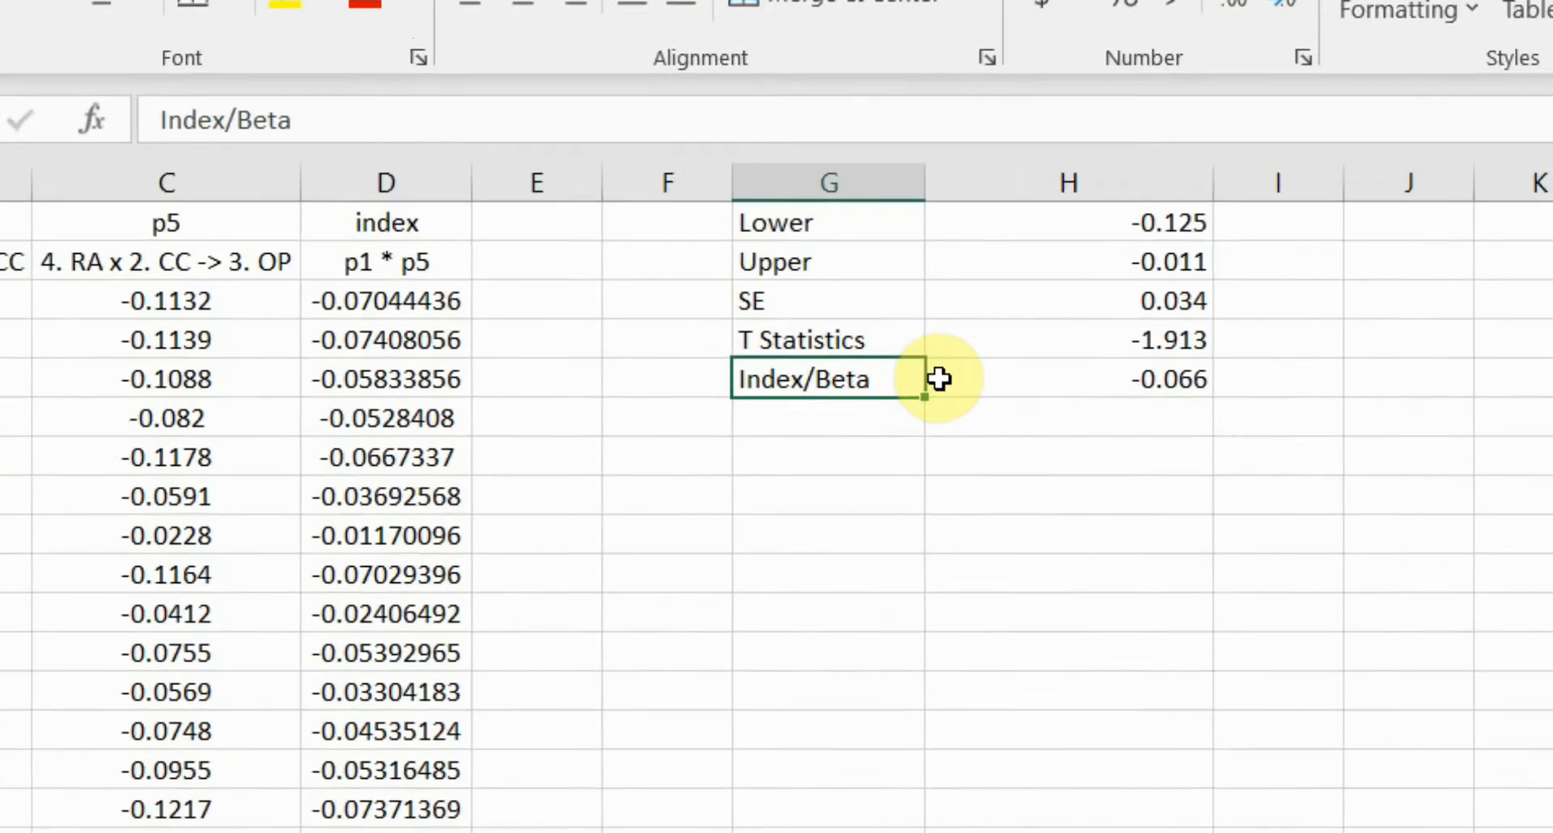
pyautogui.click(683, 313)
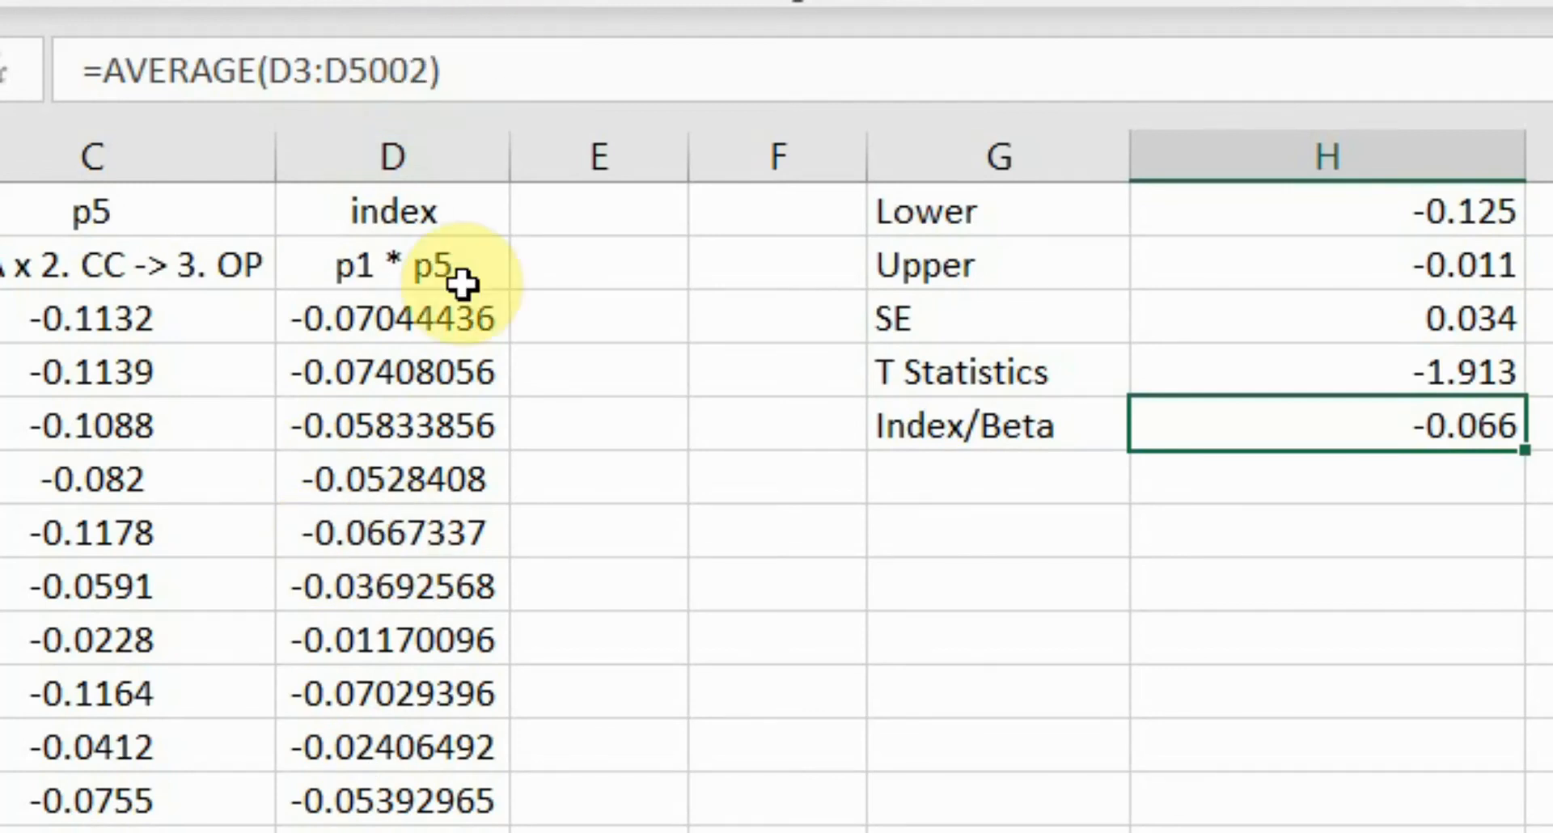
pyautogui.click(449, 312)
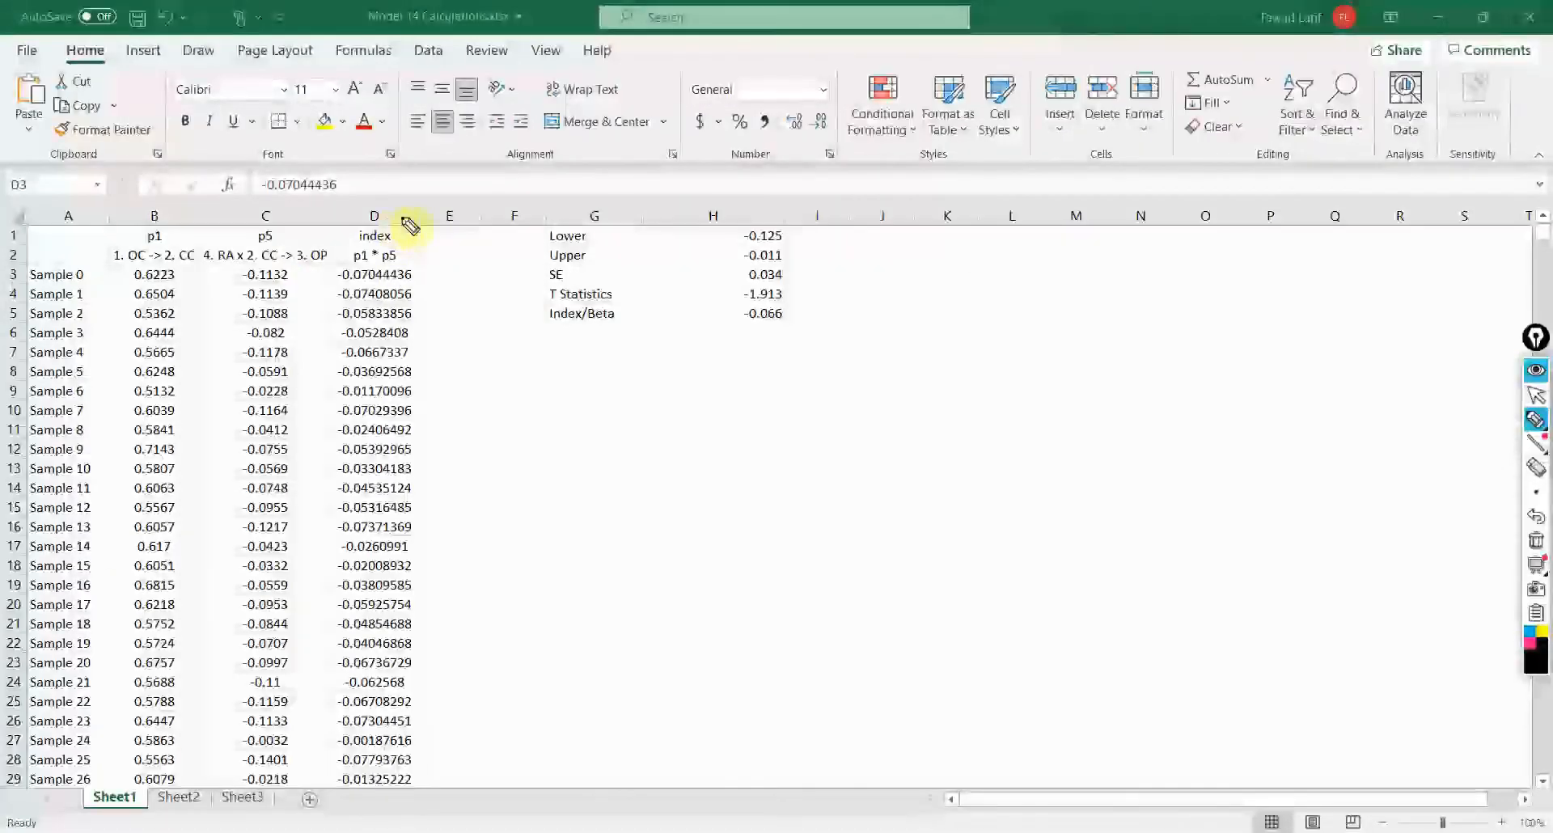
# Step: Mark the index heading and first sample value in column D with freehand pen arrows
pyautogui.moveTo(397, 217); pyautogui.dragTo(424, 276)
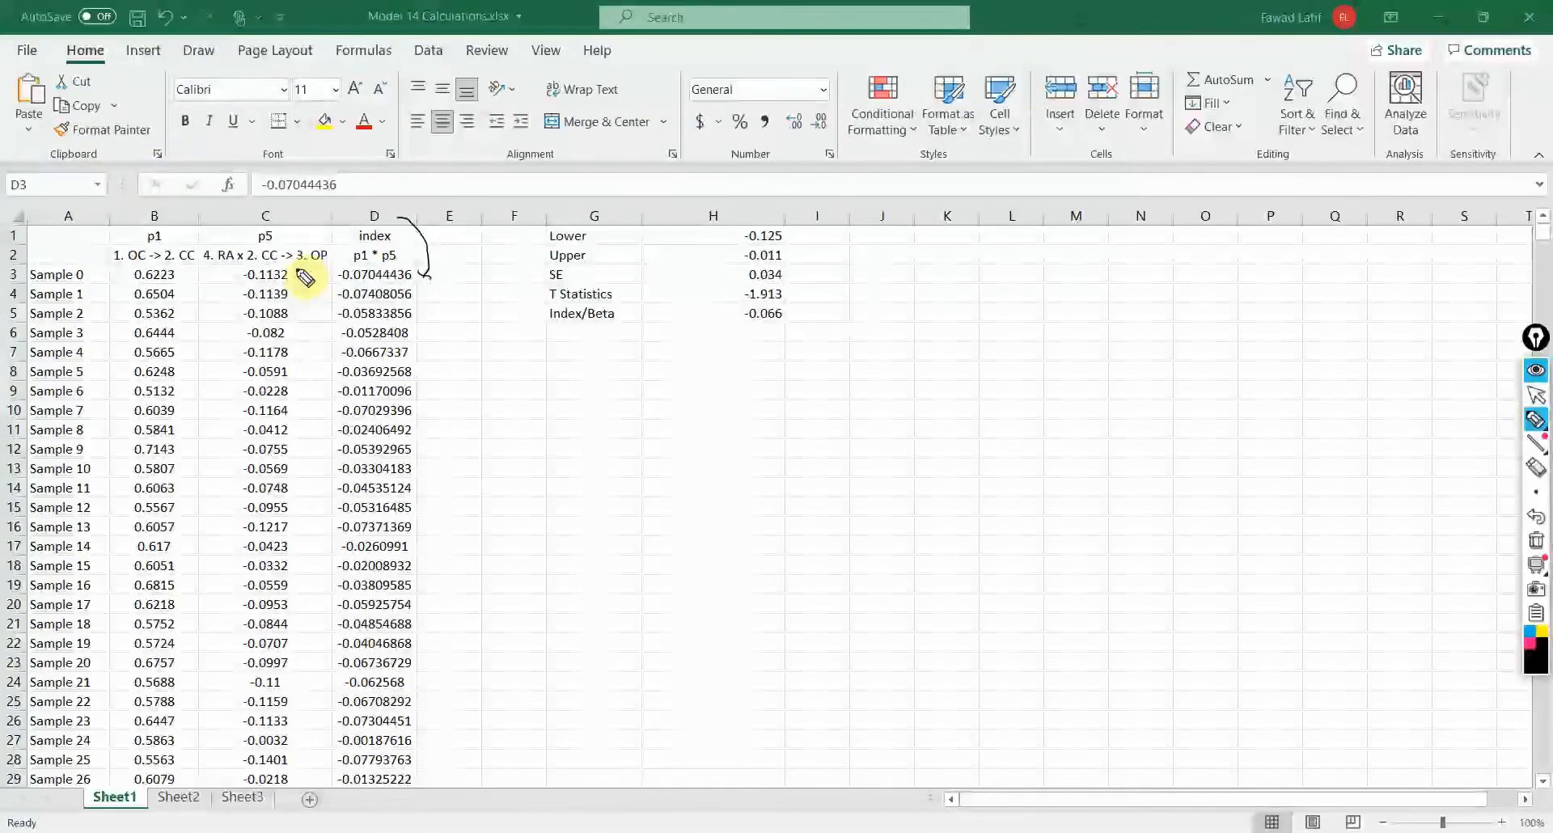
pyautogui.moveTo(309, 271); pyautogui.dragTo(337, 272)
pyautogui.moveTo(331, 264); pyautogui.dragTo(337, 275)
pyautogui.moveTo(400, 217); pyautogui.dragTo(413, 272)
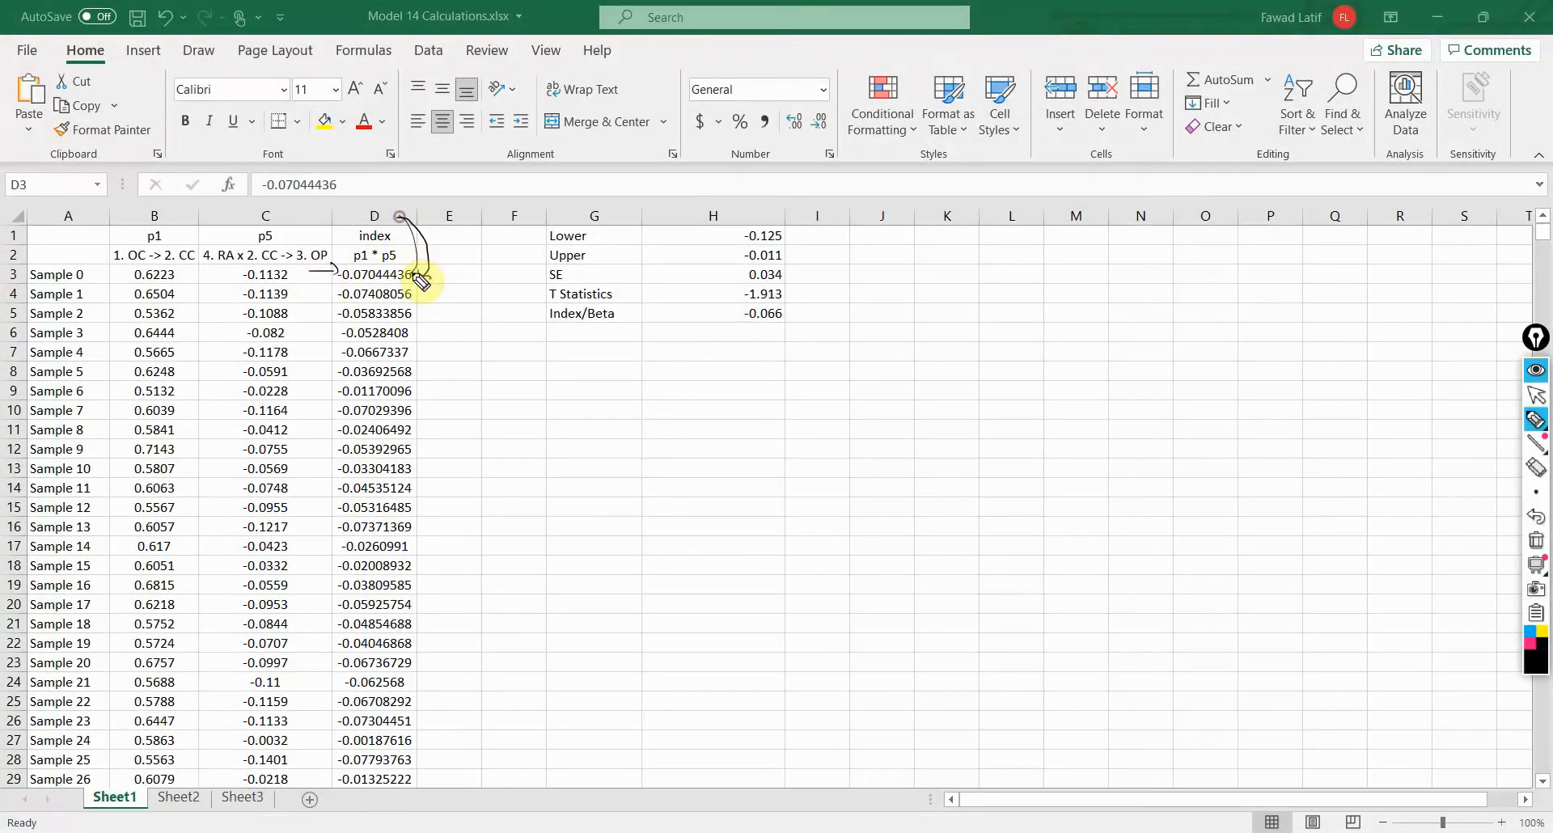
pyautogui.moveTo(397, 273); pyautogui.dragTo(412, 276)
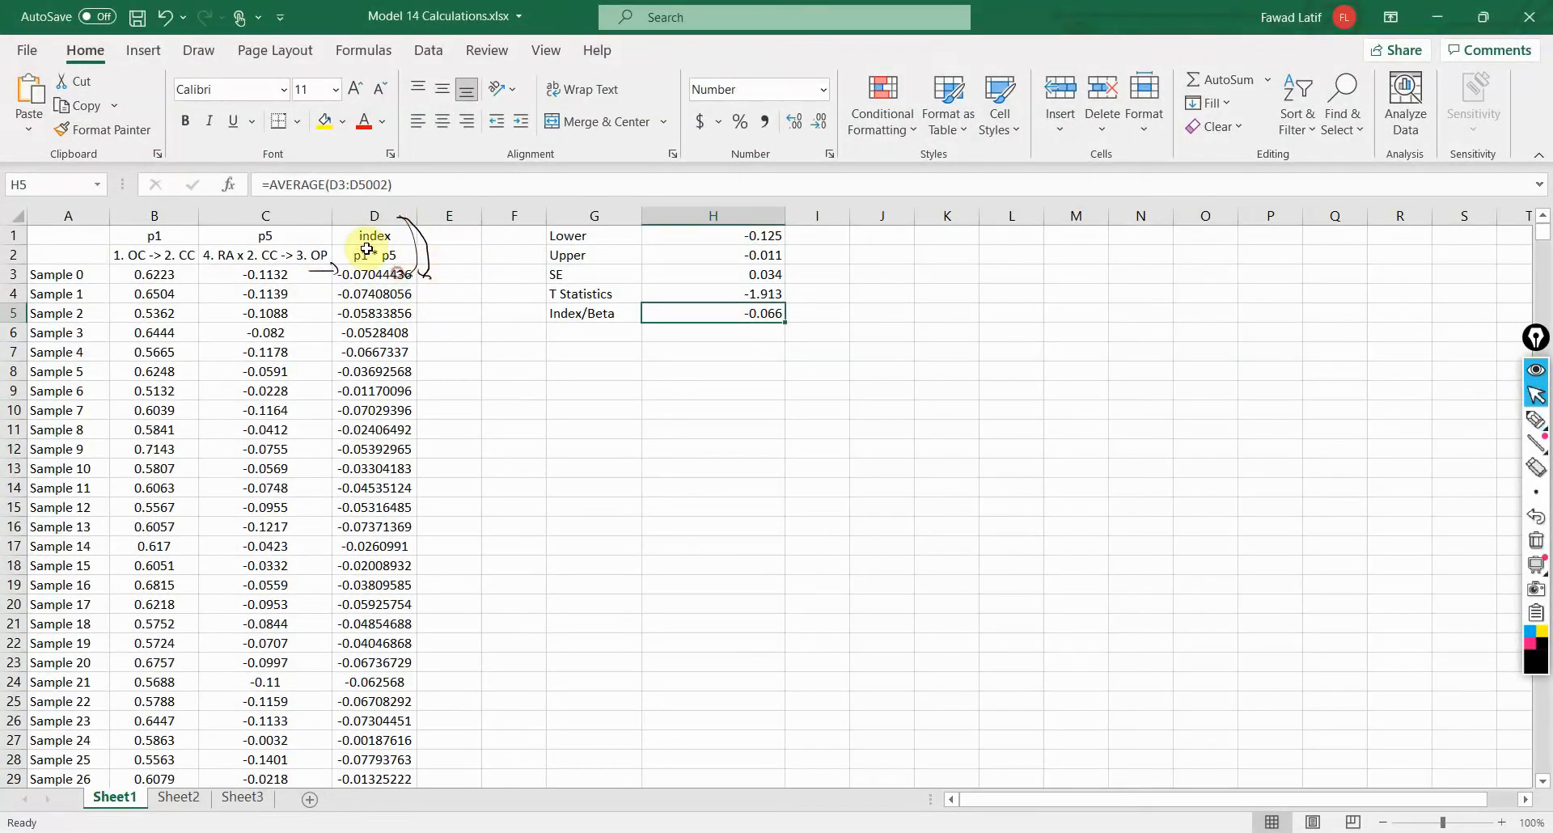
# Step: Inspect the formulas behind Index/Beta in H5, Lower in H1 and Upper in H2, leaving them as they are
pyautogui.click(404, 184)
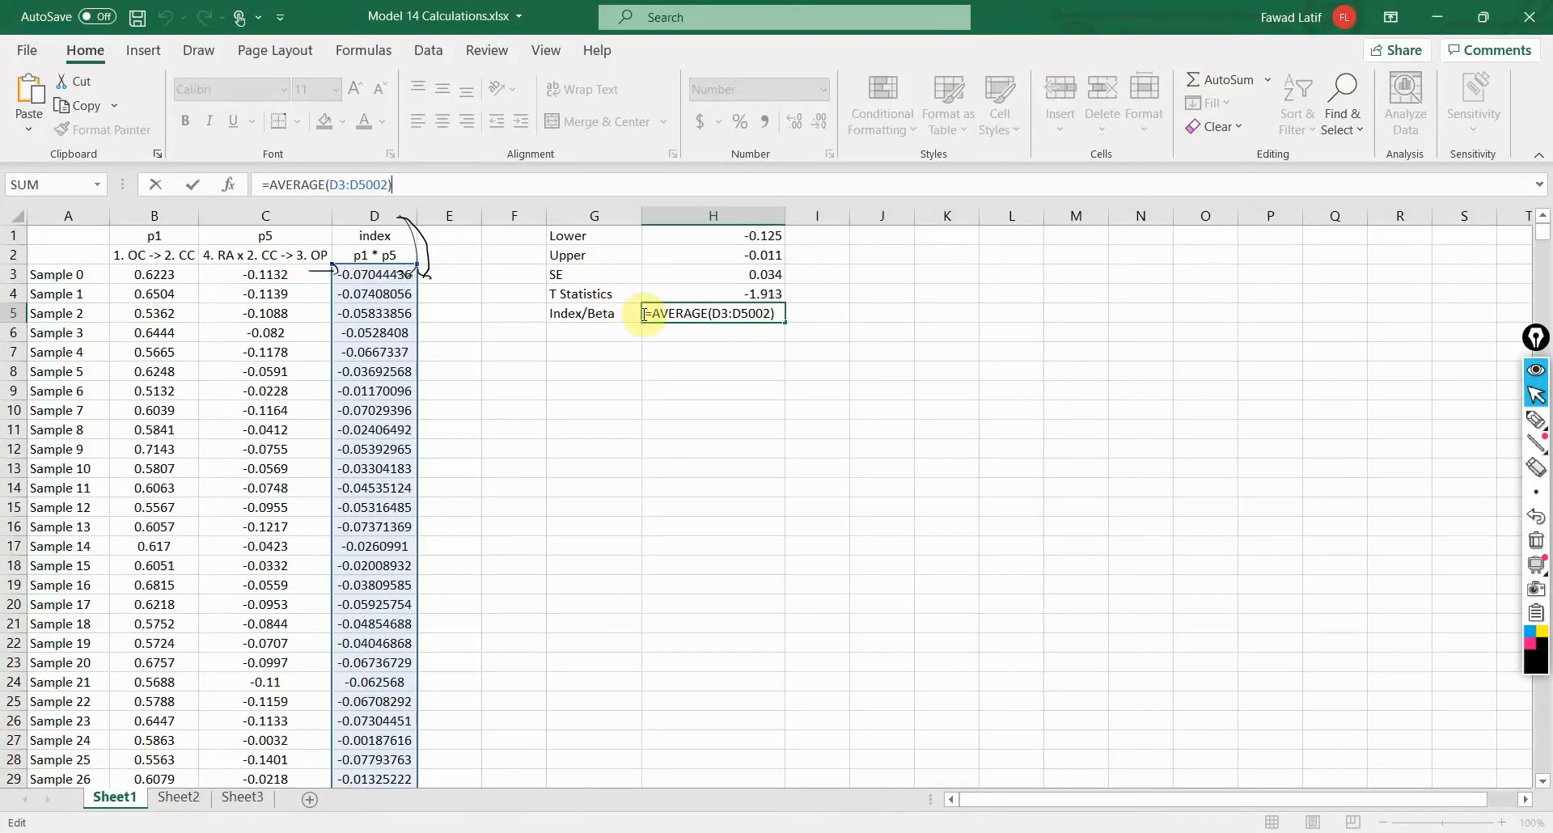
pyautogui.hotkey('ctrl', 'Return')
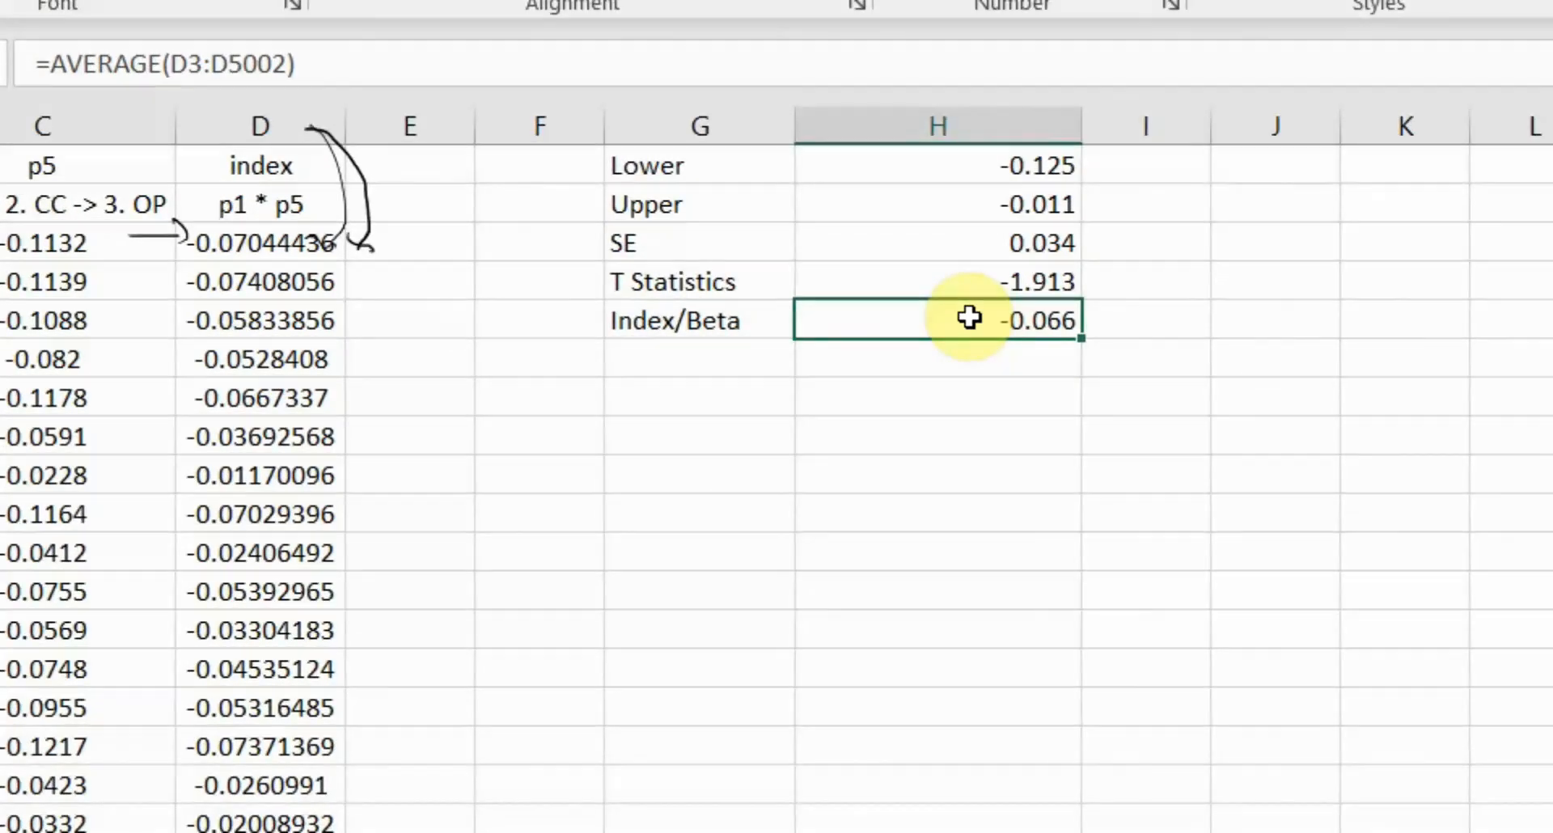
pyautogui.click(863, 175)
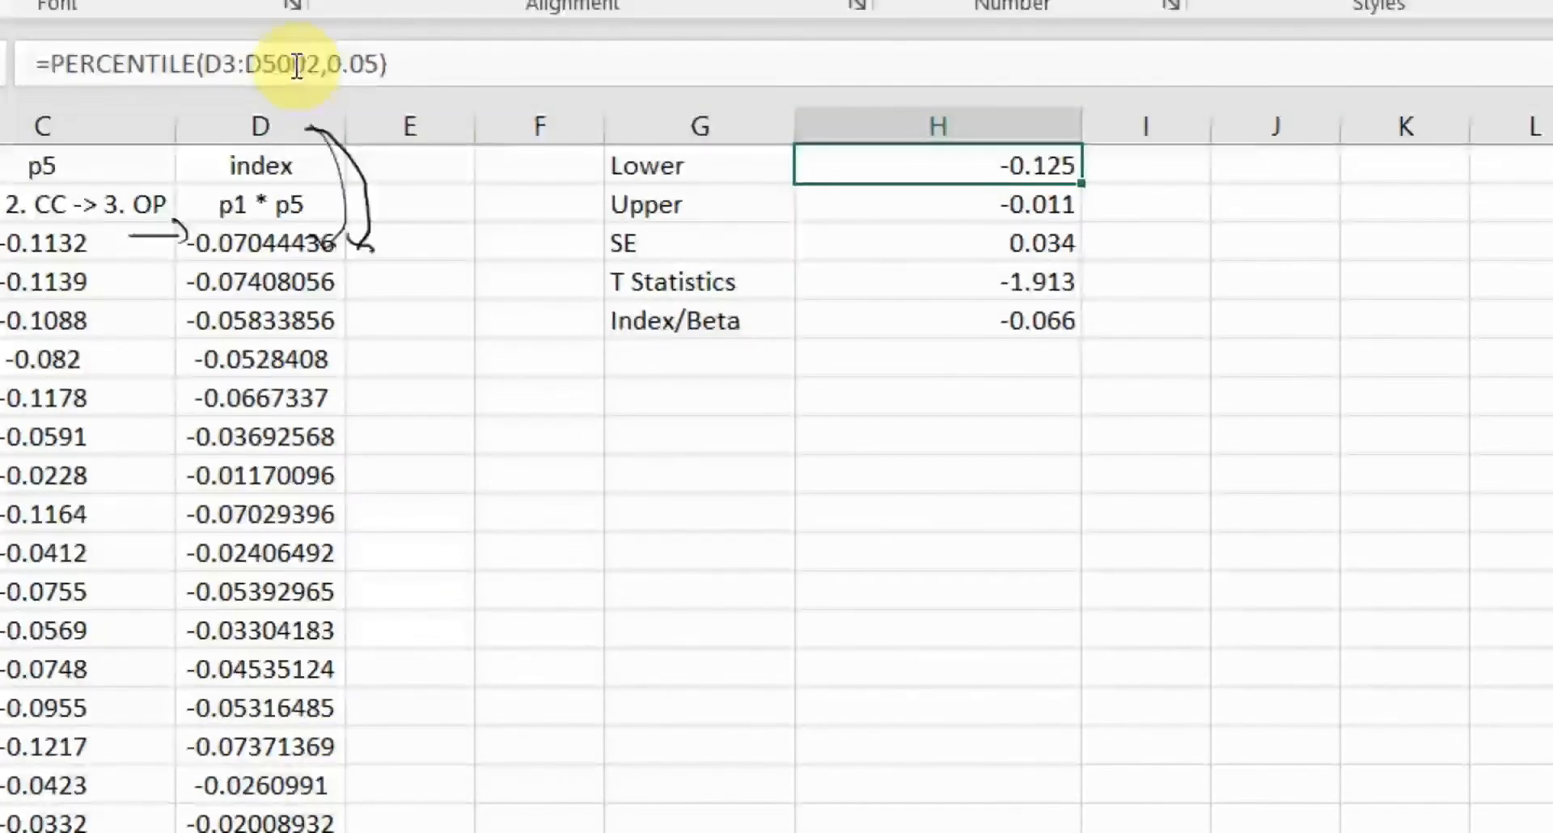
pyautogui.click(50, 64)
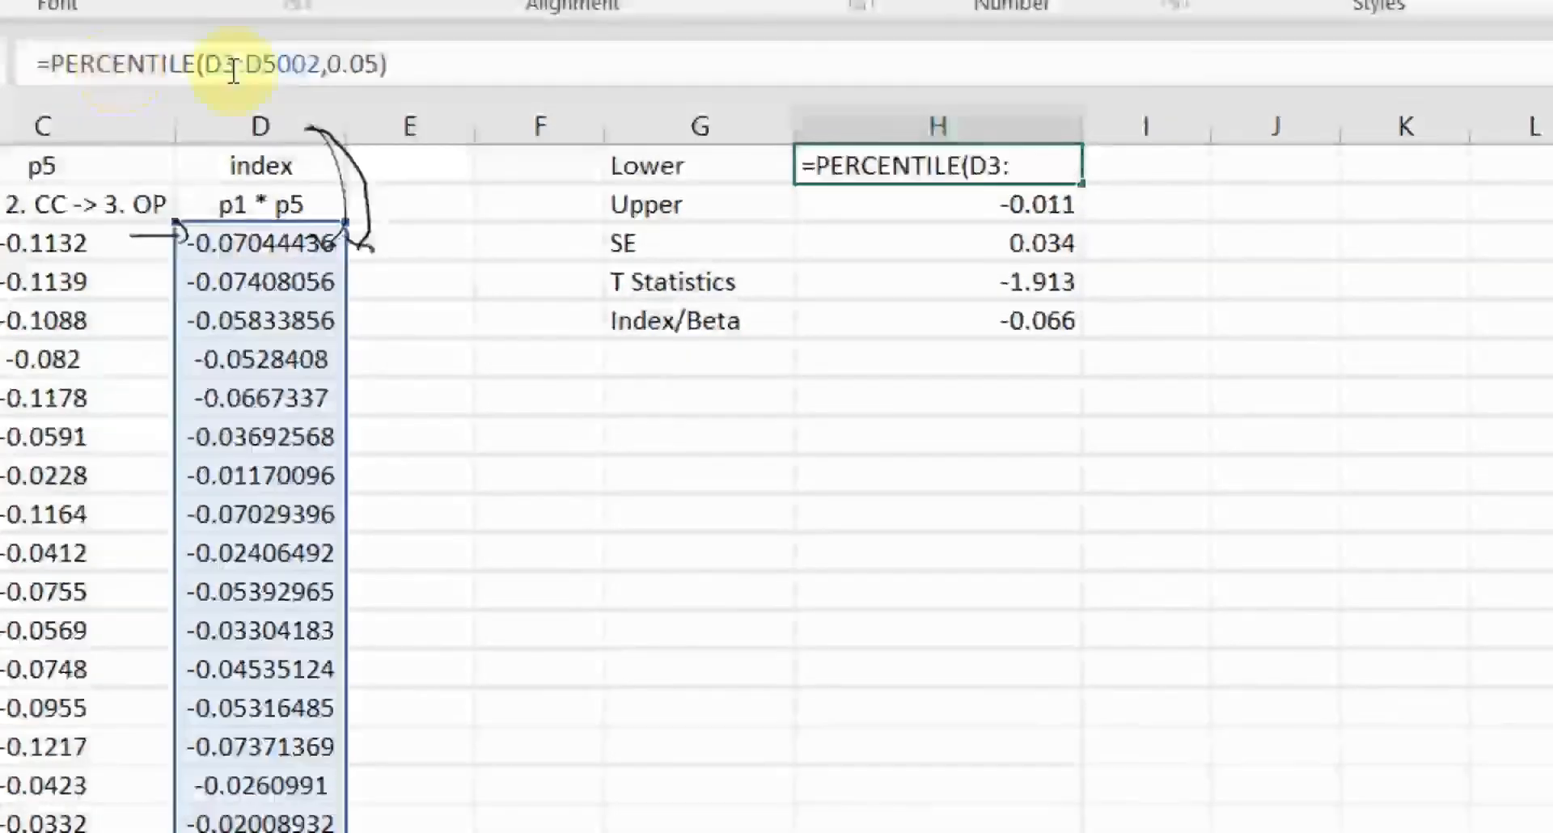
pyautogui.click(346, 64)
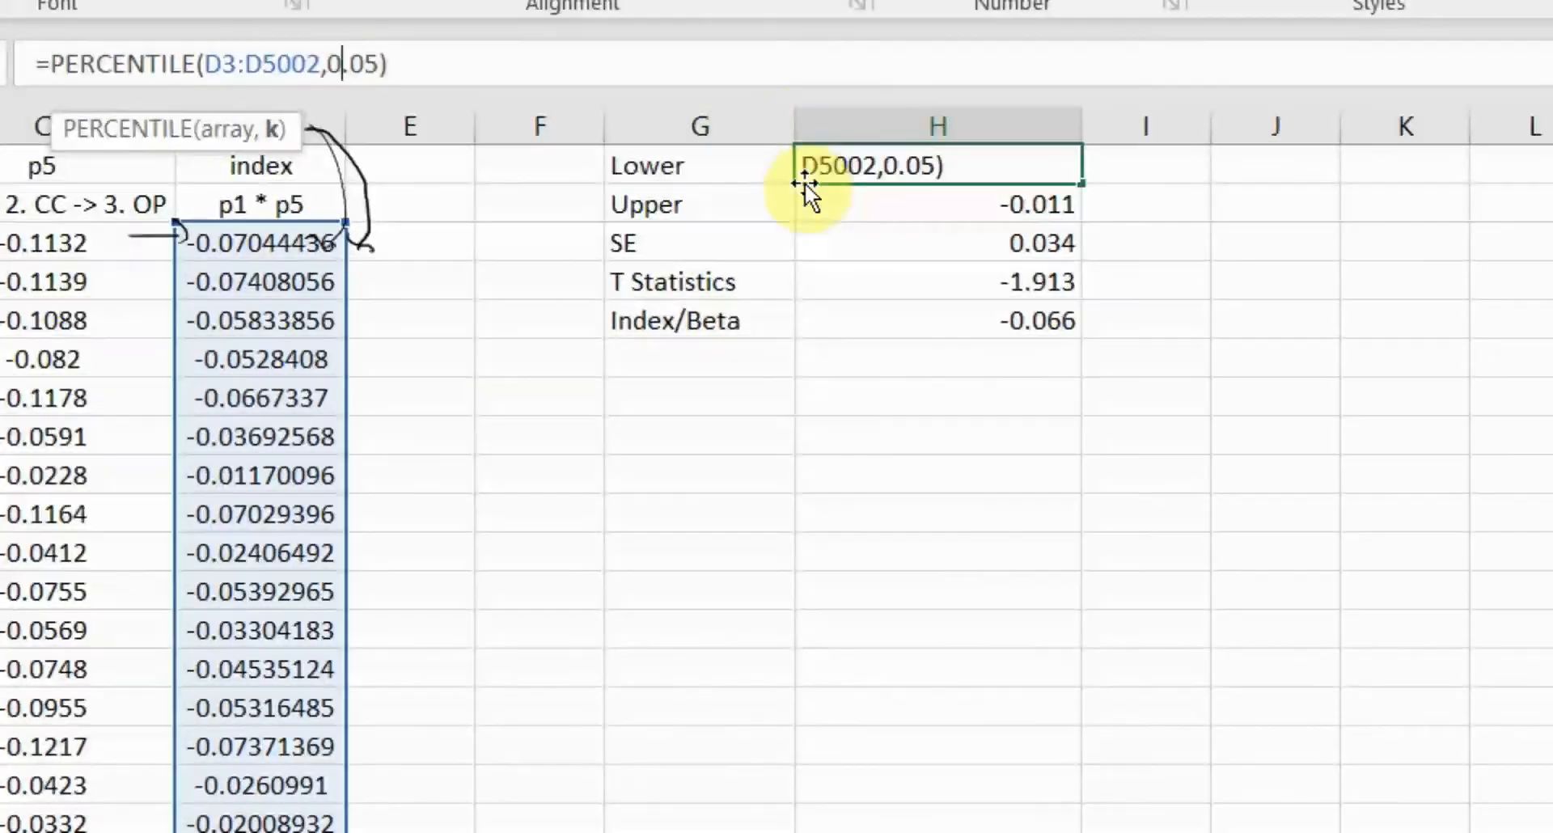
pyautogui.press('Return')
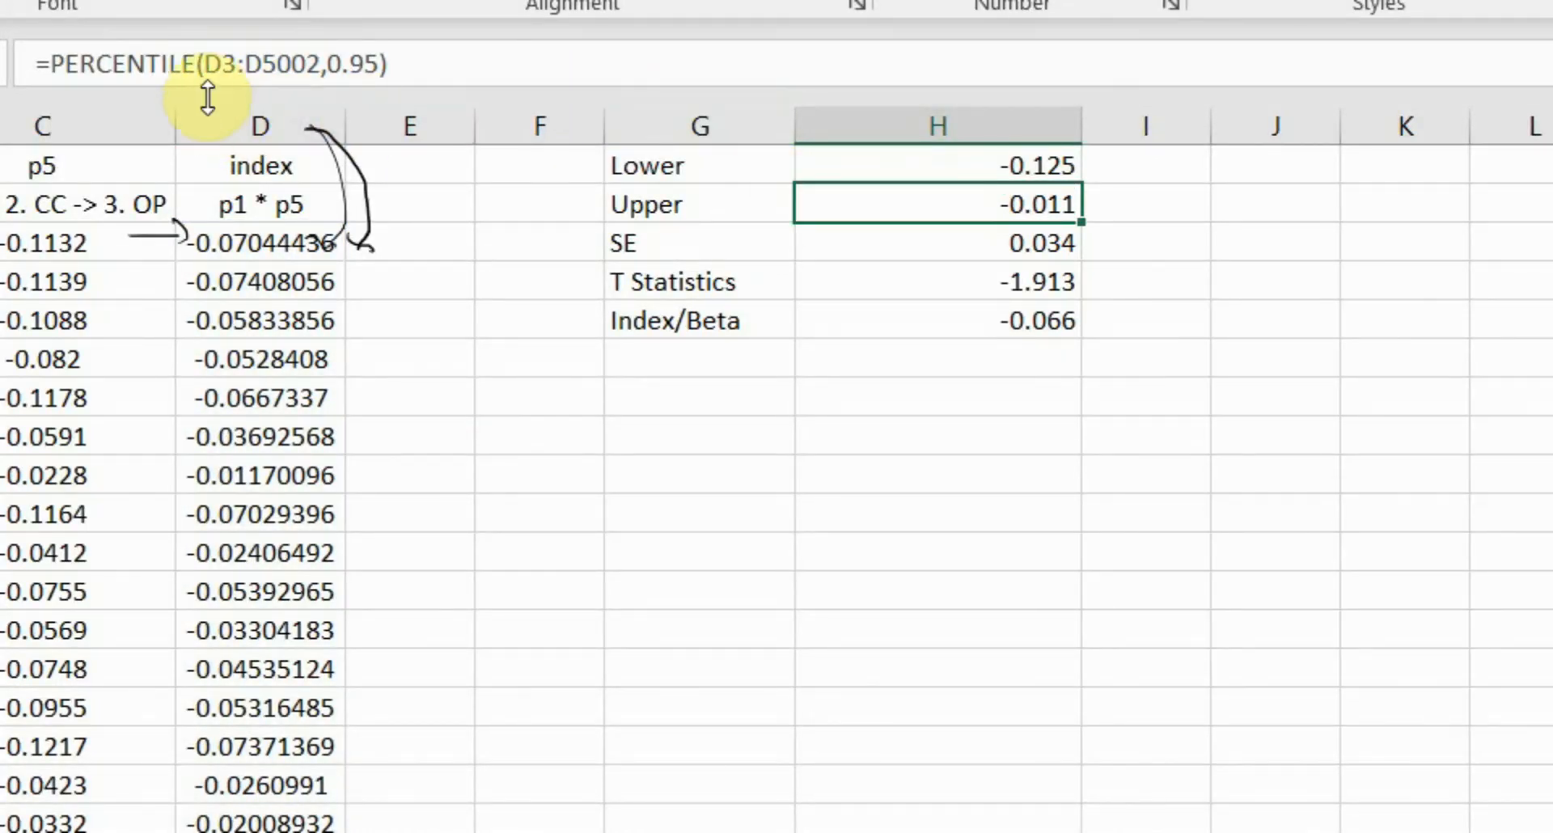
pyautogui.moveTo(202, 64); pyautogui.dragTo(744, 202)
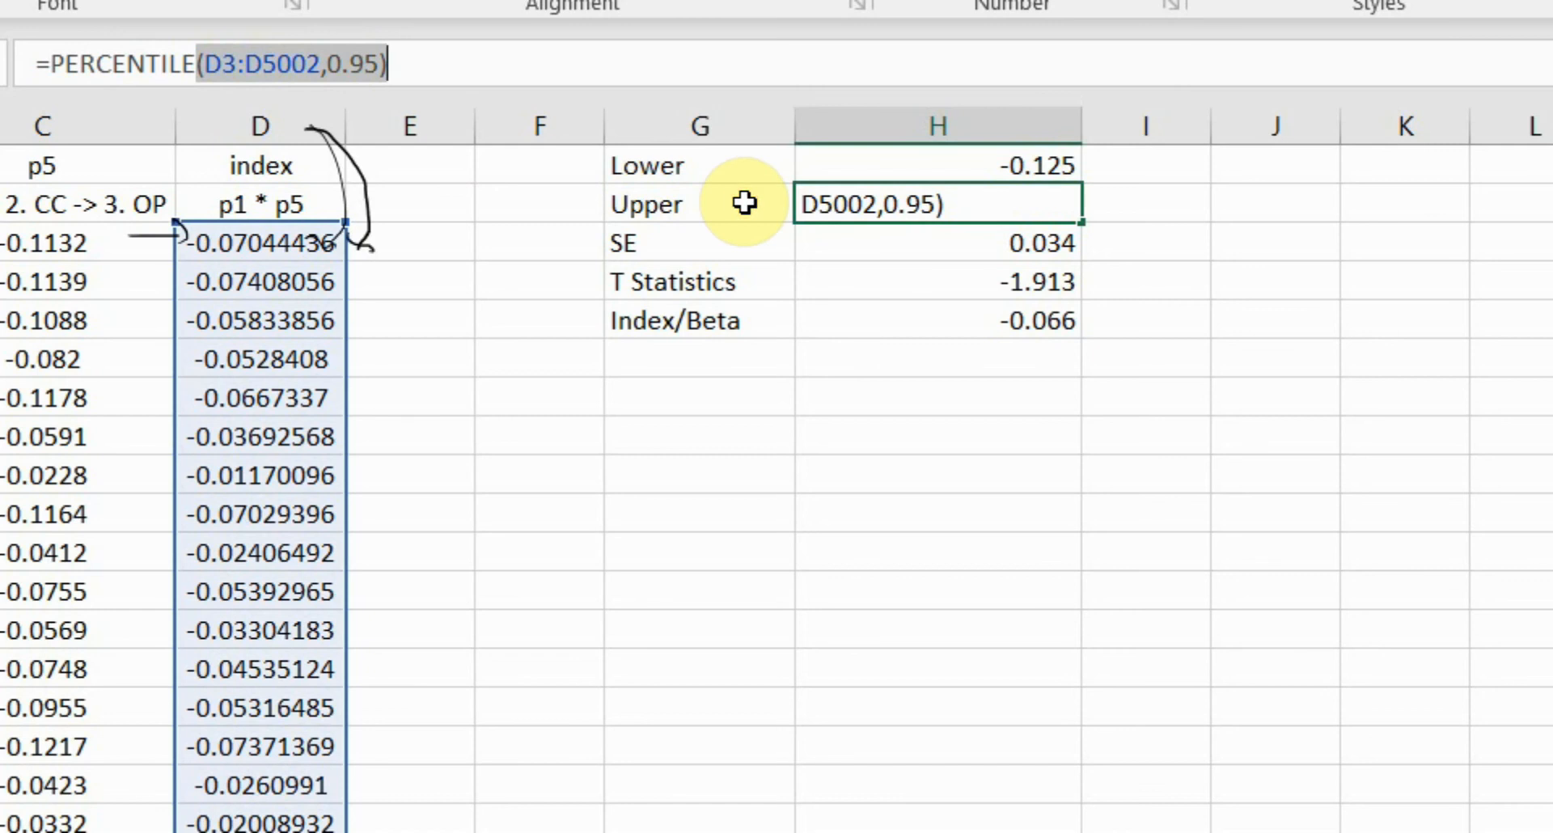
pyautogui.press('Return')
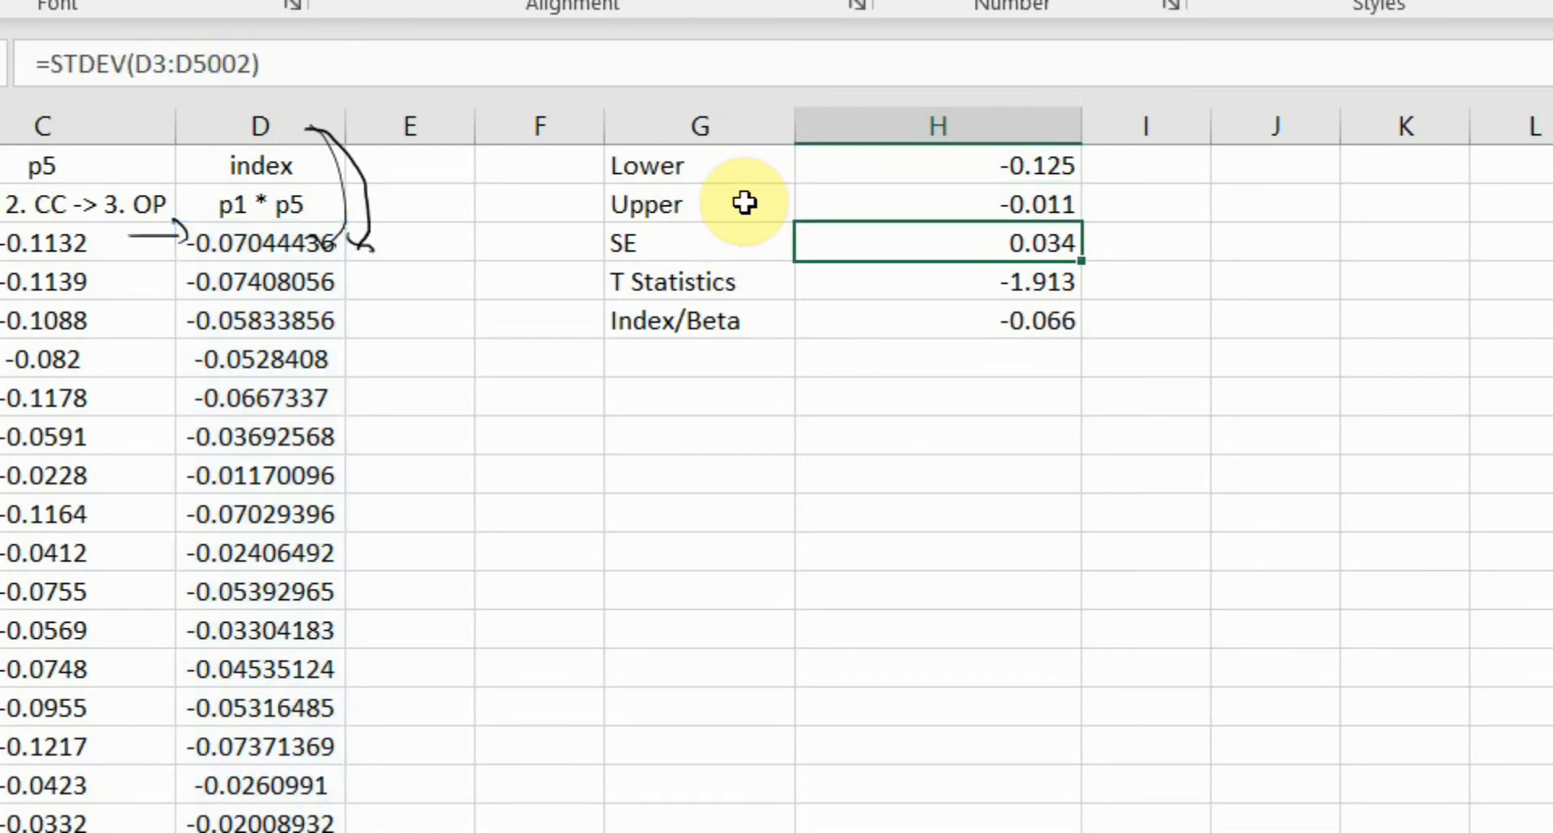
pyautogui.press('Up')
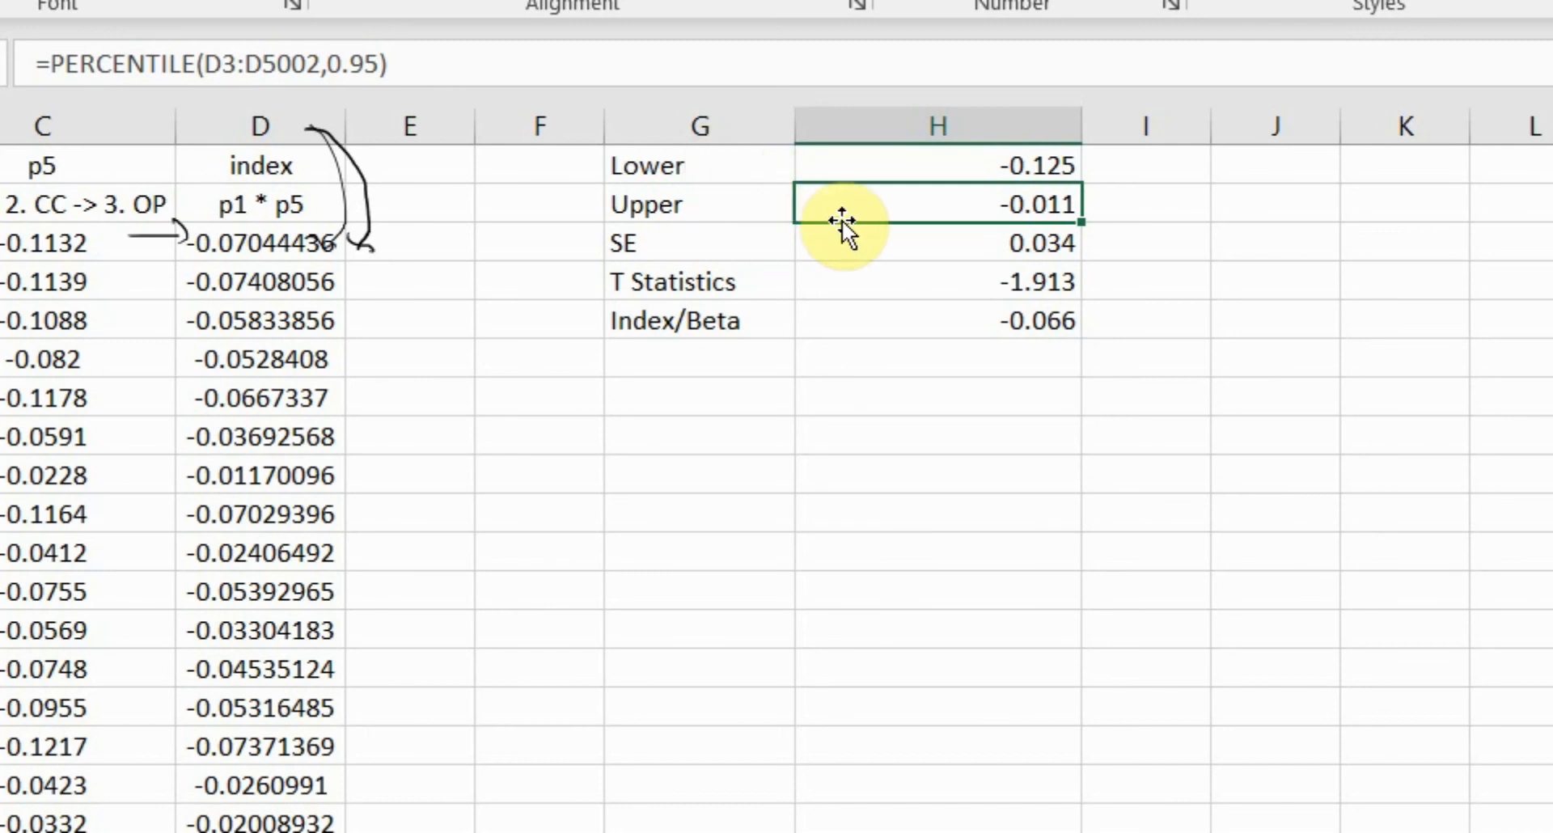
# Step: Inspect the SE formula in H3 and the T Statistics formula in H4, including the two cells it divides
pyautogui.click(860, 236)
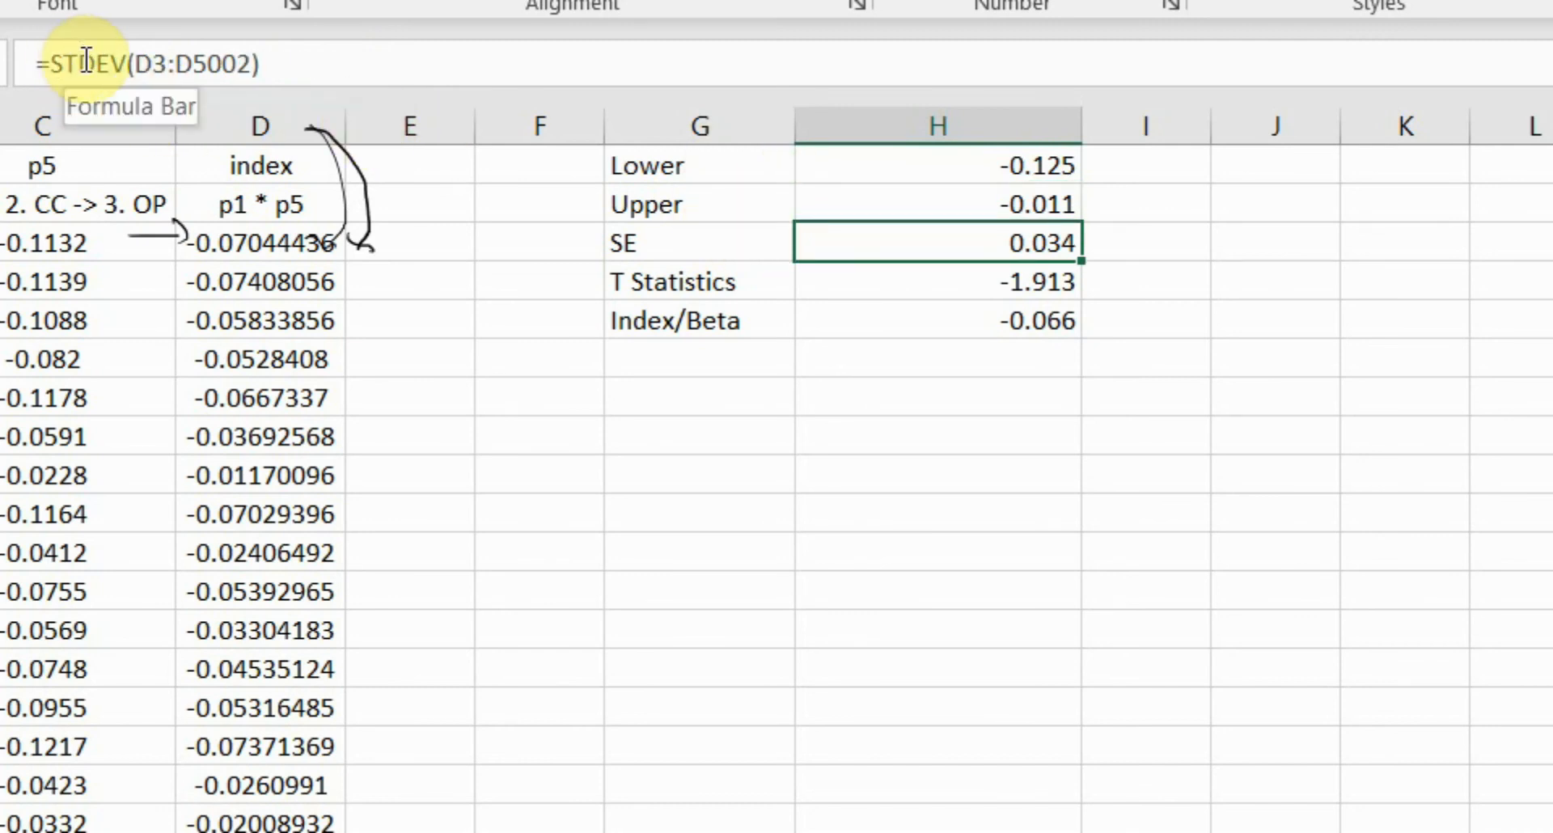
pyautogui.click(518, 52)
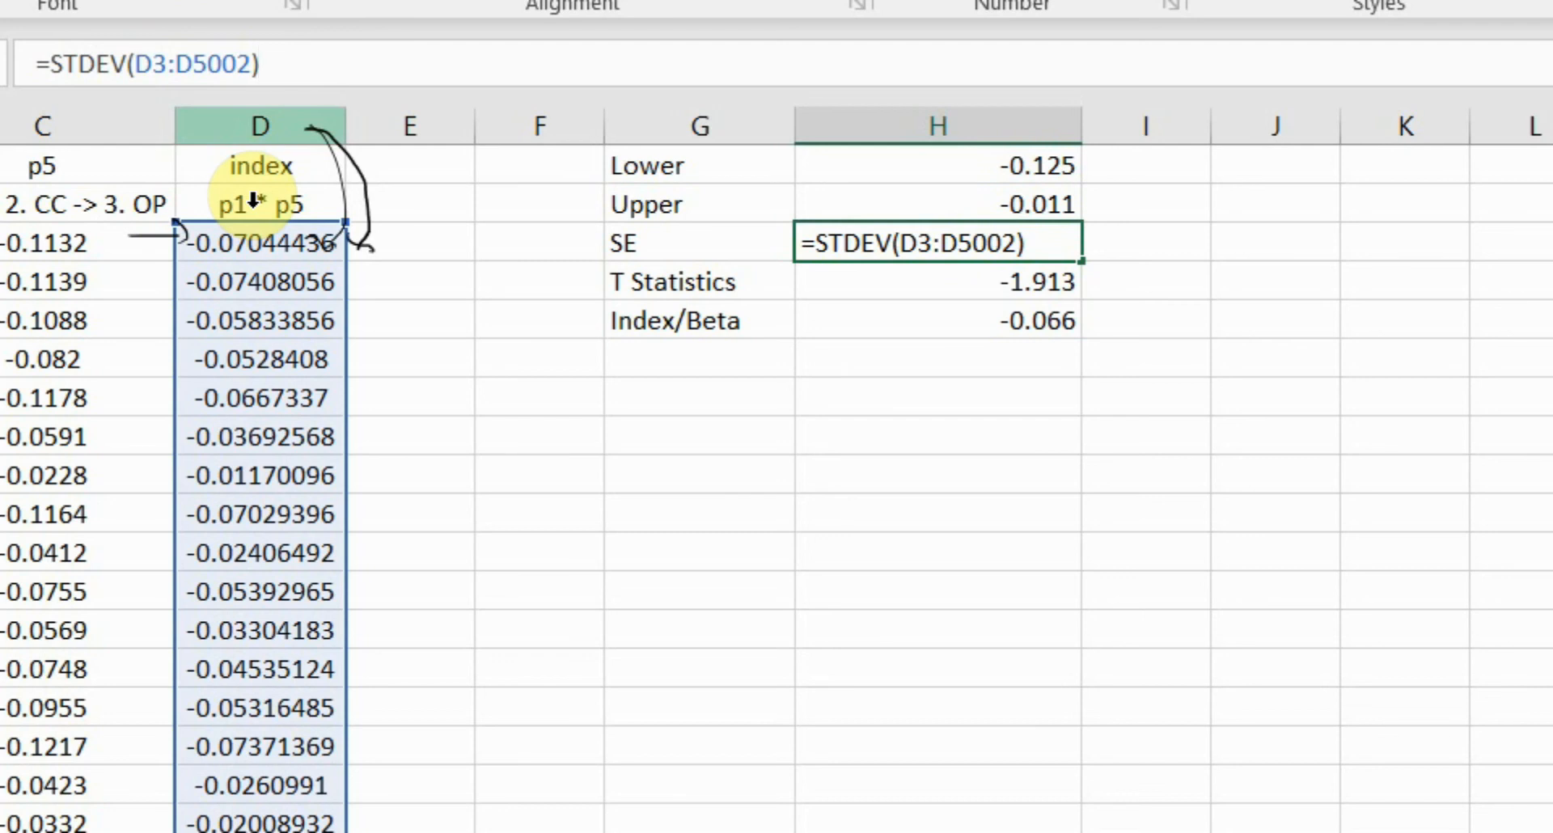
pyautogui.press('Return')
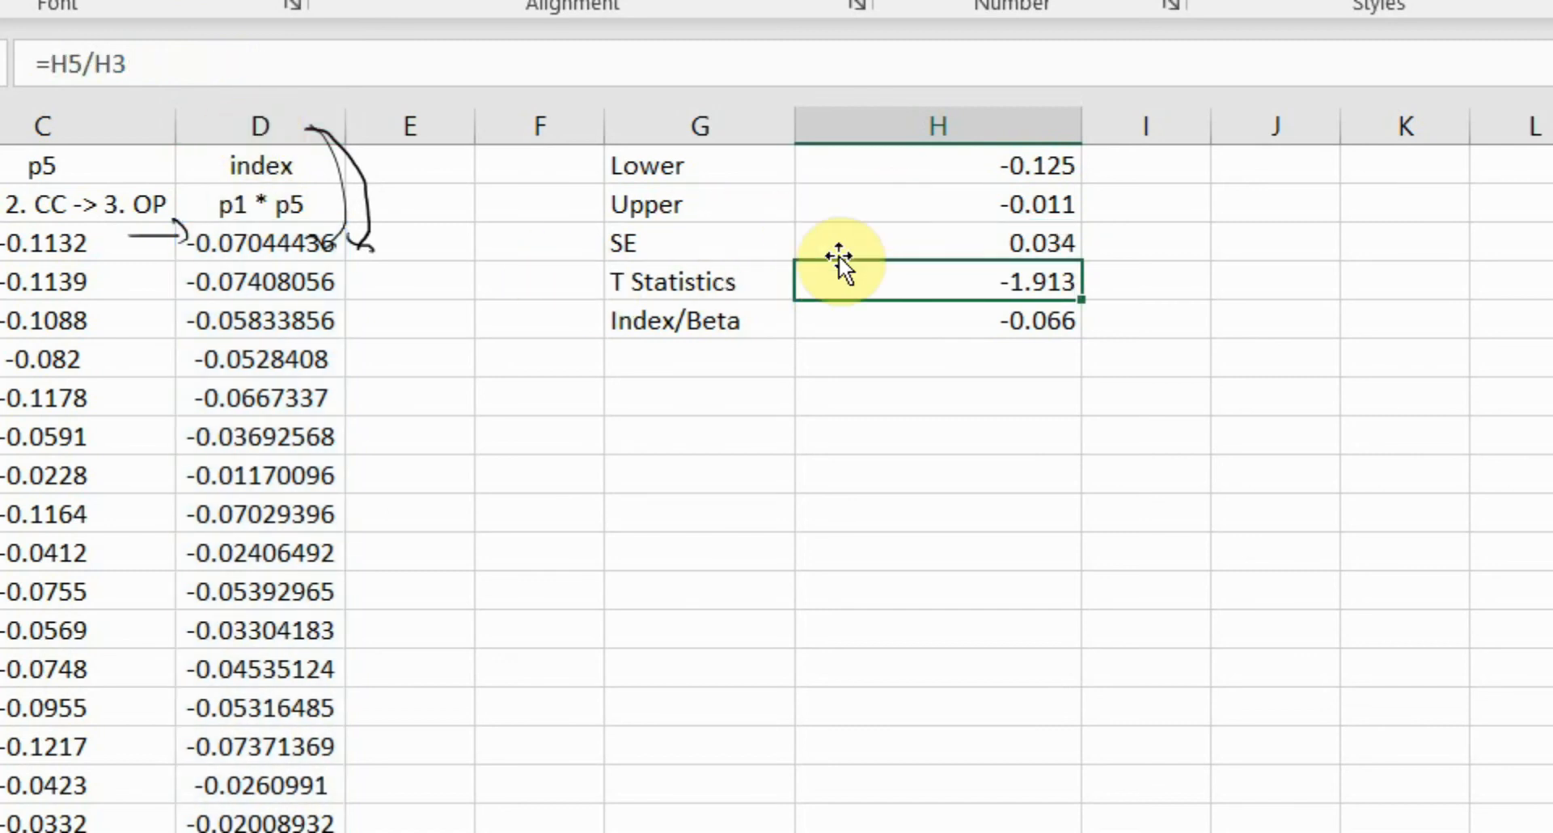
pyautogui.click(895, 317)
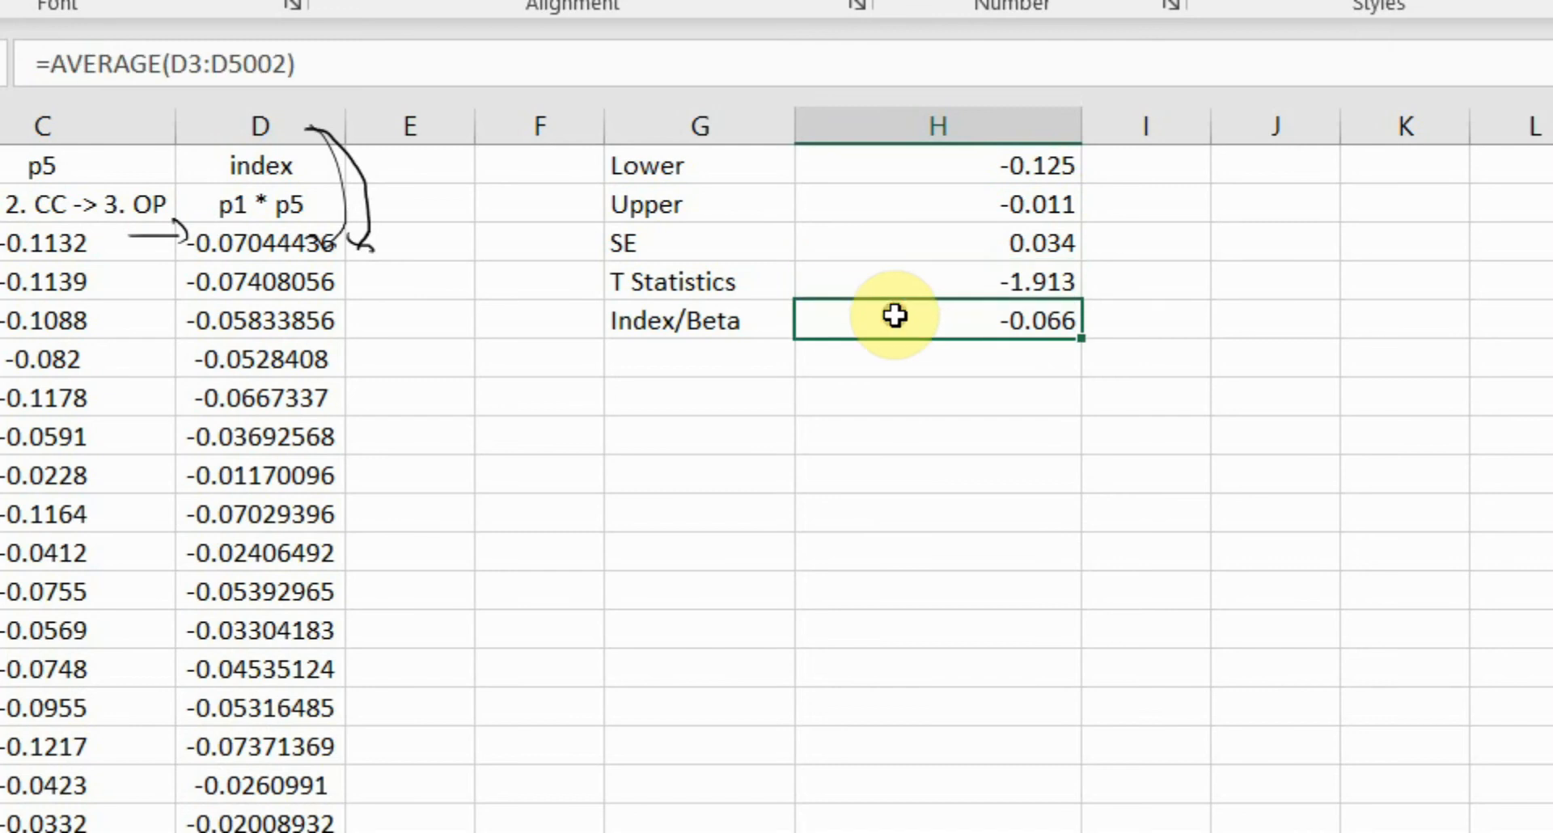
pyautogui.click(860, 246)
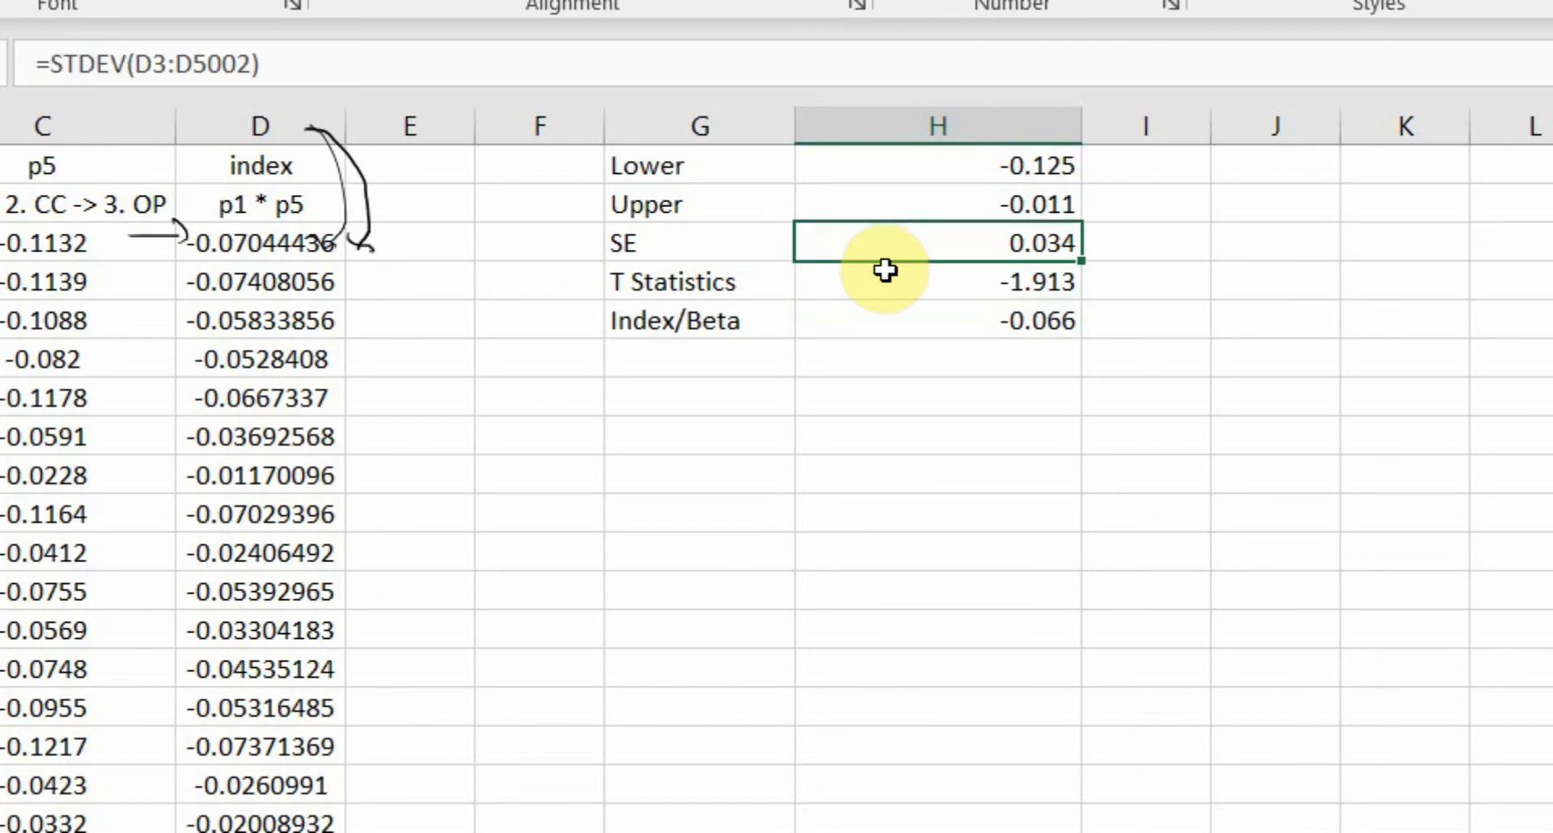
pyautogui.click(909, 291)
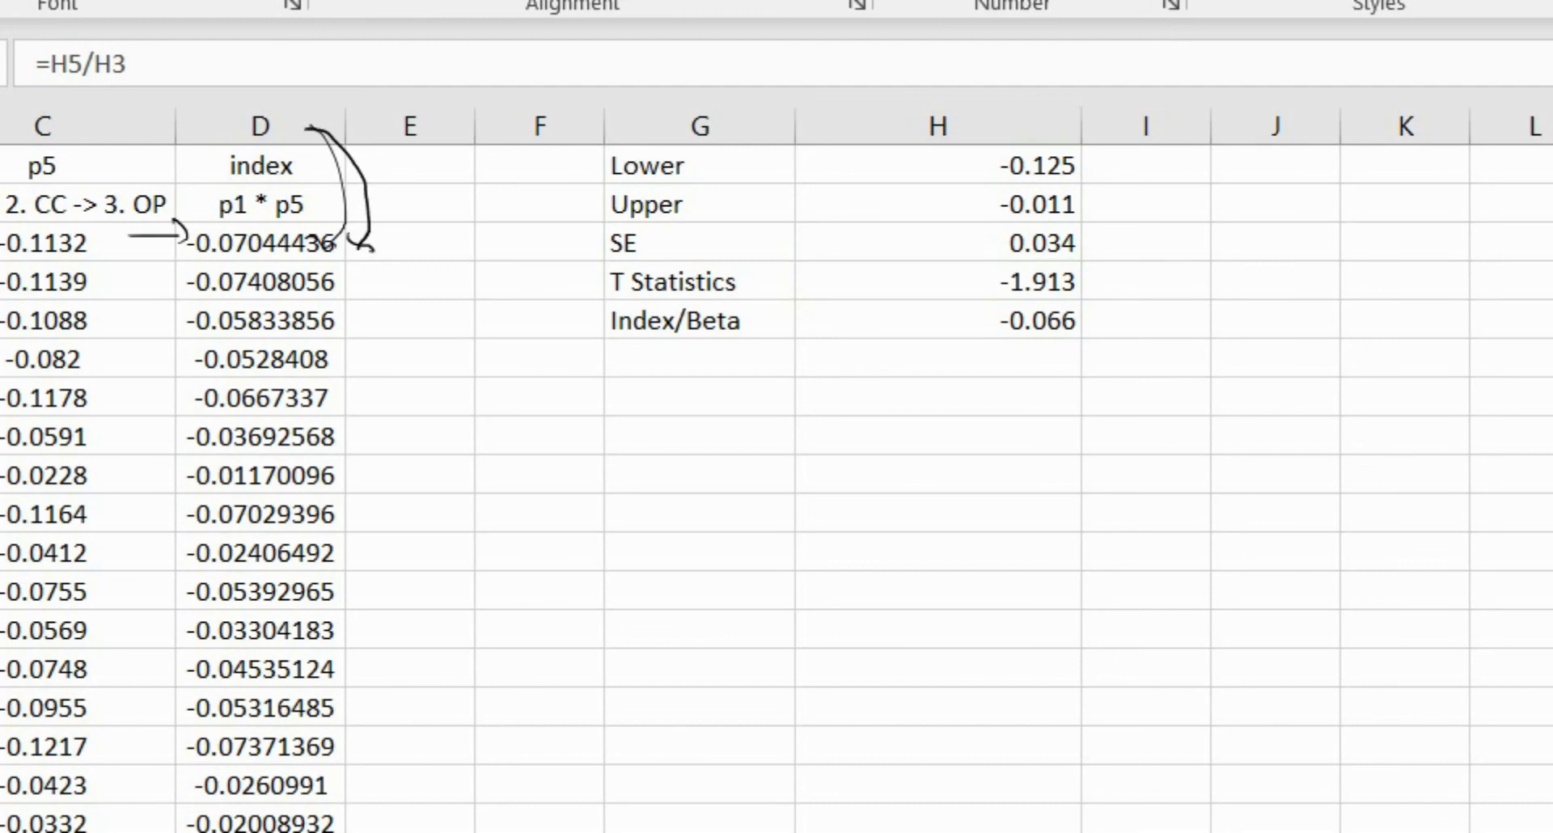
# Step: Handwrite and circle the critical t value beside the statistics table, and add pen arrows and marks below the Index/Beta result
pyautogui.moveTo(1166, 308)
pyautogui.mouseDown()
pyautogui.moveTo(1143, 334)
pyautogui.moveTo(1189, 380)
pyautogui.mouseUp()
pyautogui.click(1162, 359)
pyautogui.moveTo(1226, 374); pyautogui.dragTo(1207, 423)
pyautogui.moveTo(1291, 375)
pyautogui.mouseDown()
pyautogui.moveTo(1330, 387)
pyautogui.moveTo(1330, 404)
pyautogui.mouseUp()
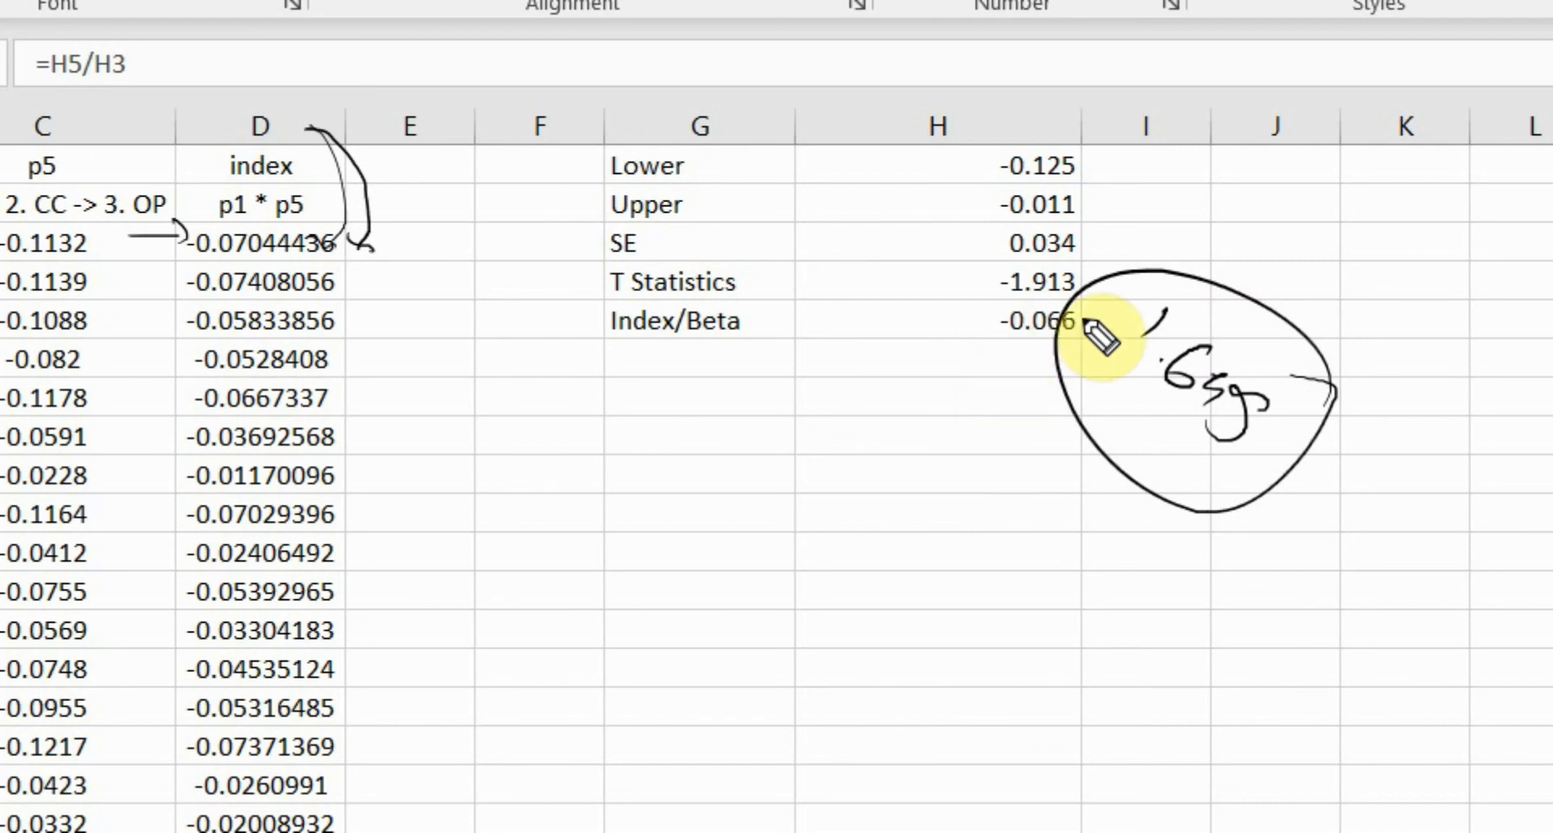
pyautogui.moveTo(1104, 330)
pyautogui.mouseDown()
pyautogui.moveTo(1051, 314)
pyautogui.moveTo(1025, 419)
pyautogui.moveTo(1136, 479)
pyautogui.mouseUp()
pyautogui.moveTo(1127, 453); pyautogui.dragTo(1134, 508)
pyautogui.moveTo(987, 362); pyautogui.dragTo(981, 457)
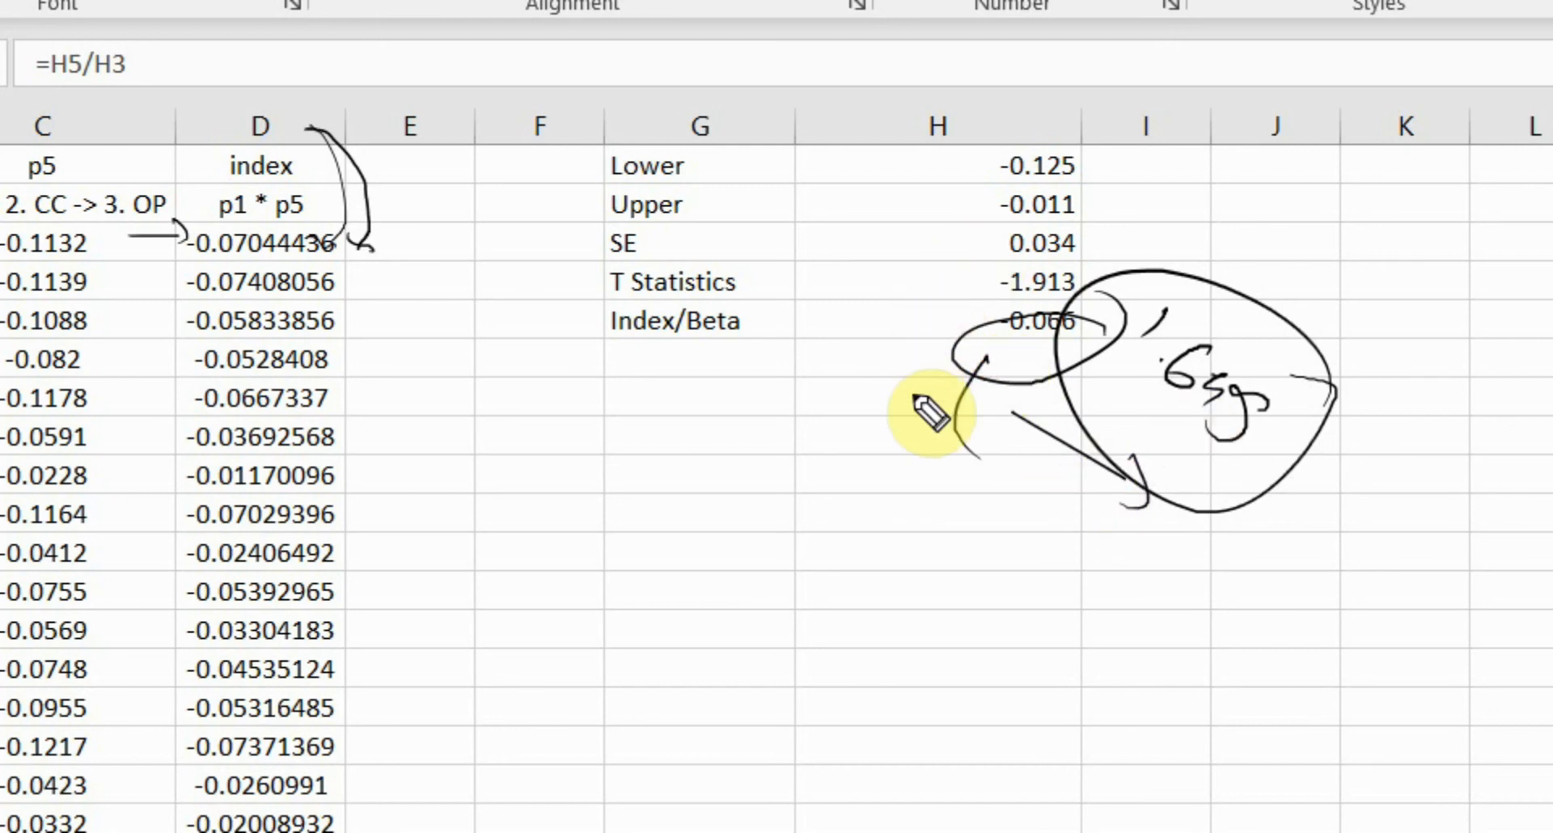
pyautogui.moveTo(859, 414); pyautogui.dragTo(912, 339)
pyautogui.moveTo(859, 365); pyautogui.dragTo(934, 385)
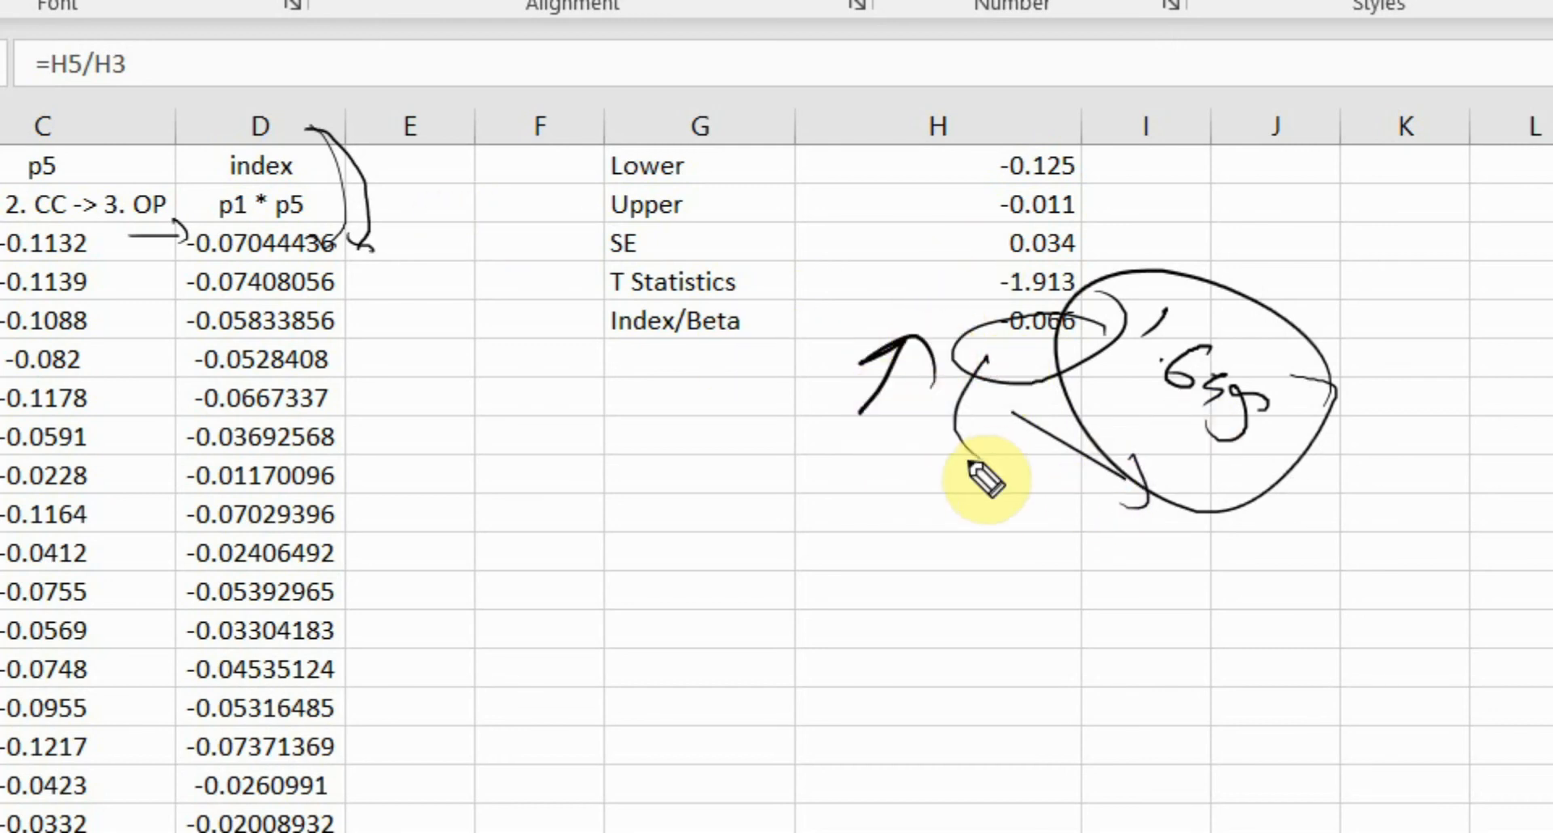
pyautogui.moveTo(968, 463); pyautogui.dragTo(992, 488)
pyautogui.moveTo(865, 471); pyautogui.dragTo(1002, 532)
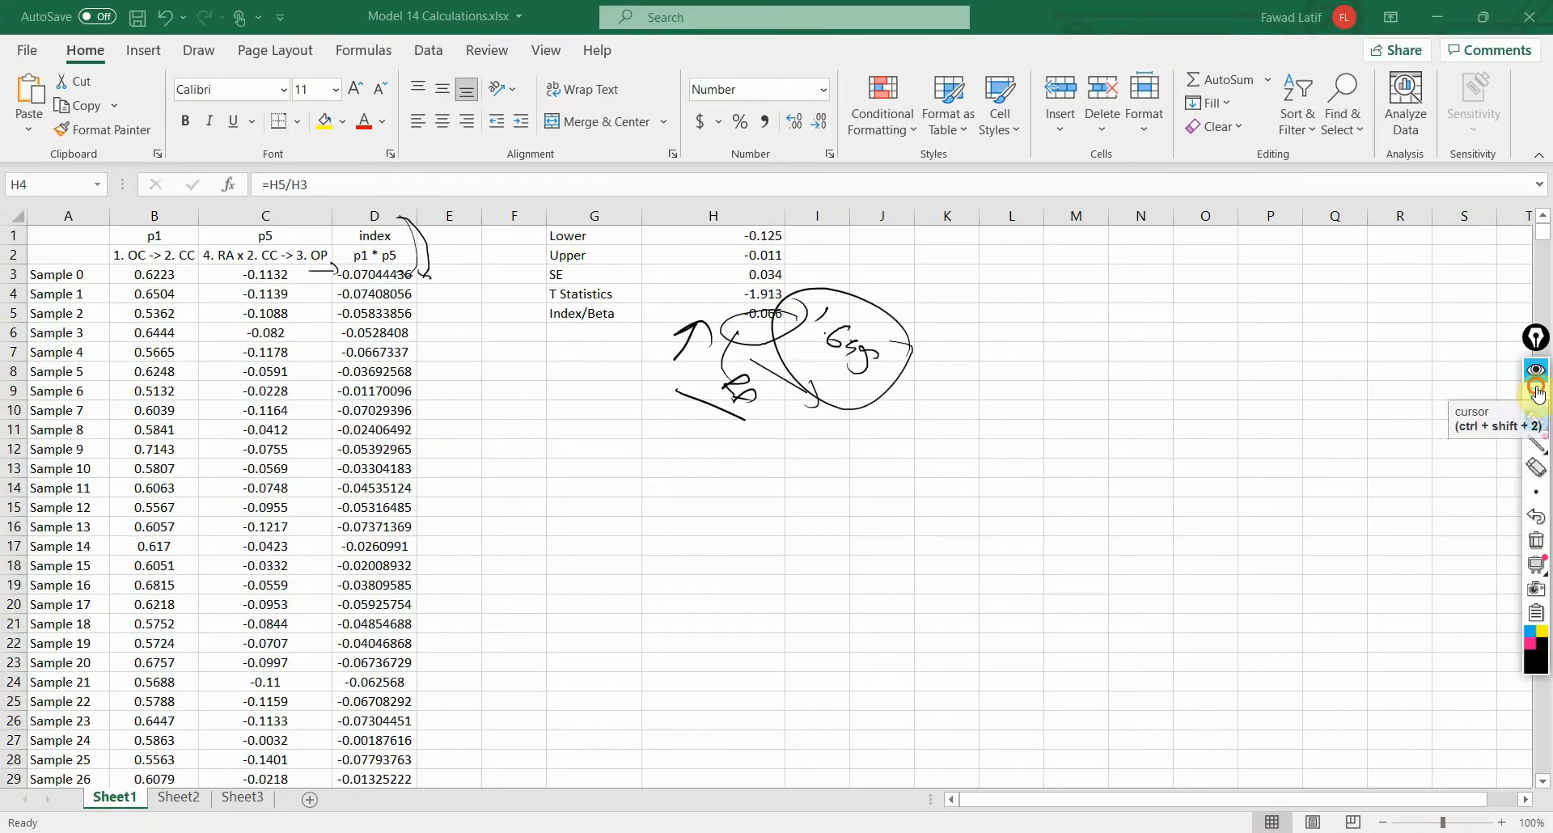
# Step: Return to the normal cursor, switch to SmartPLS, and open the Mean, STDEV, T values, p values report for conditional indirect effects
pyautogui.click(1536, 394)
pyautogui.hotkey('alt', 'Tab')
pyautogui.click(144, 479)
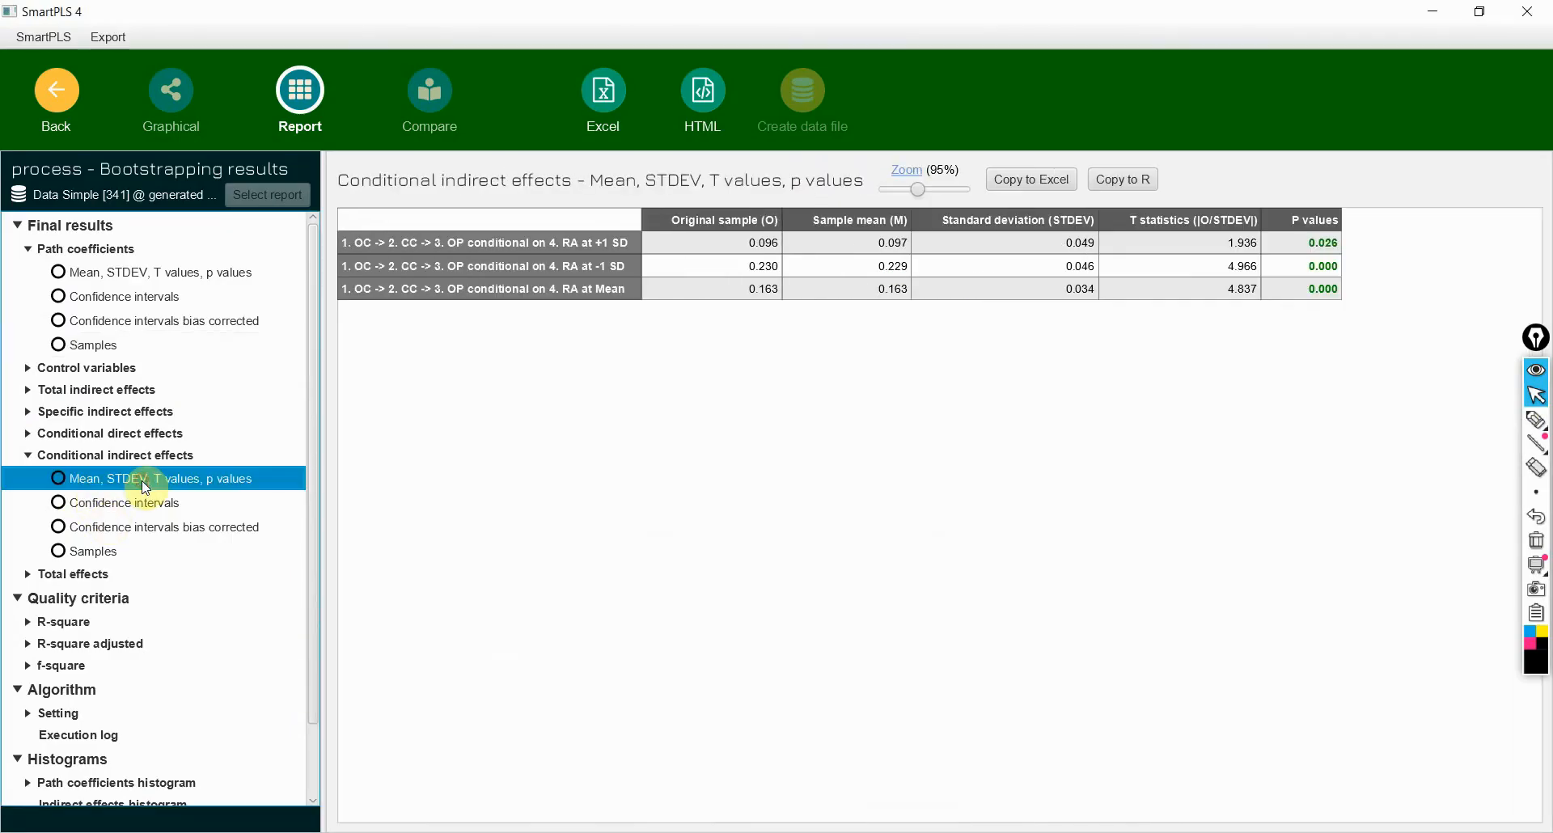
# Step: With the pen, circle the original-sample effects at +1 SD and -1 SD of RA, and add arrows pointing to the Original sample column
pyautogui.moveTo(1540, 421)
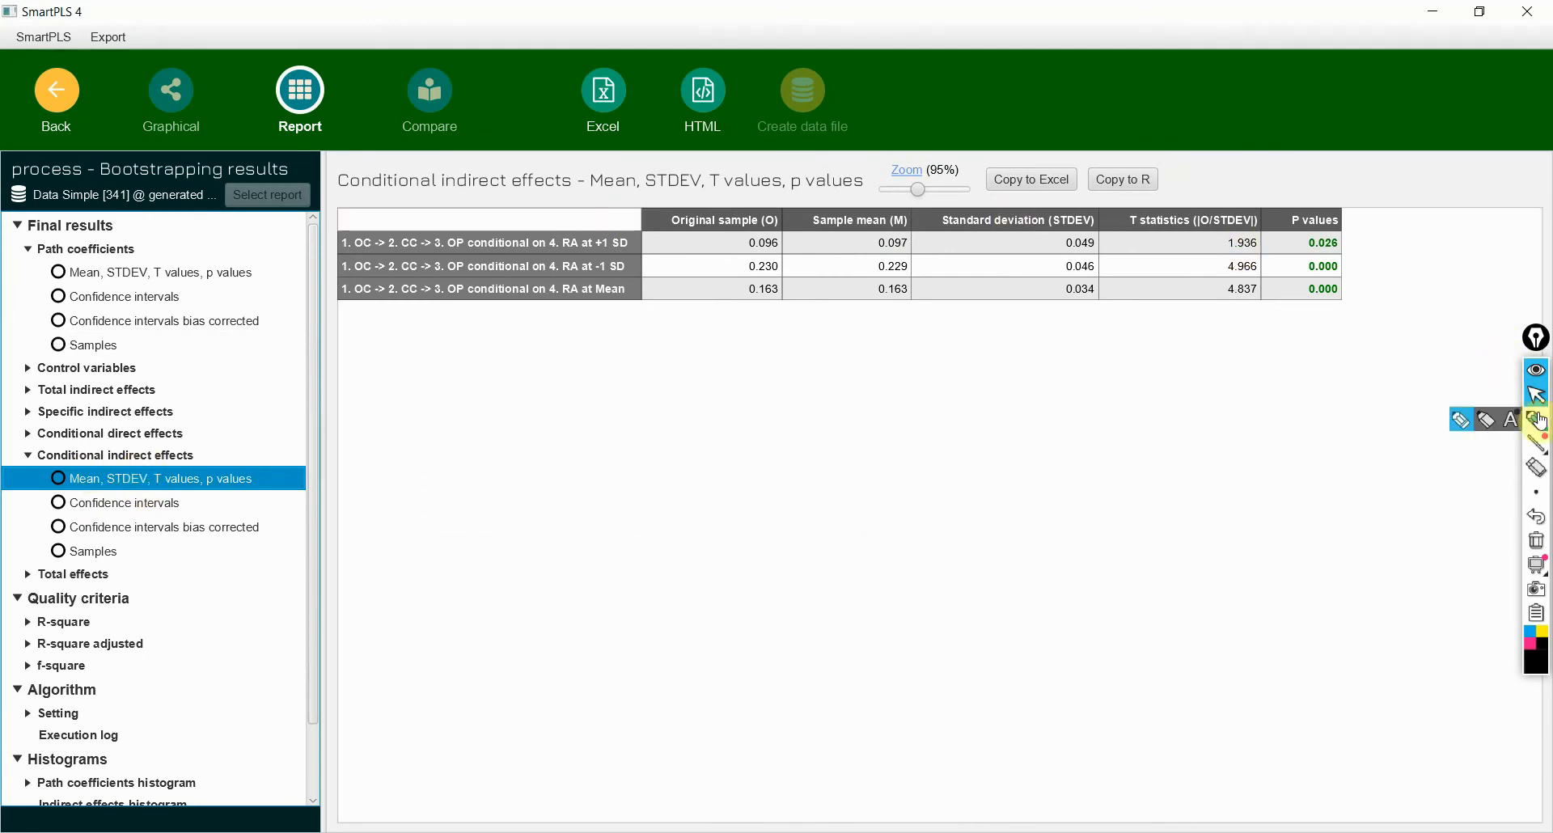
pyautogui.click(1487, 422)
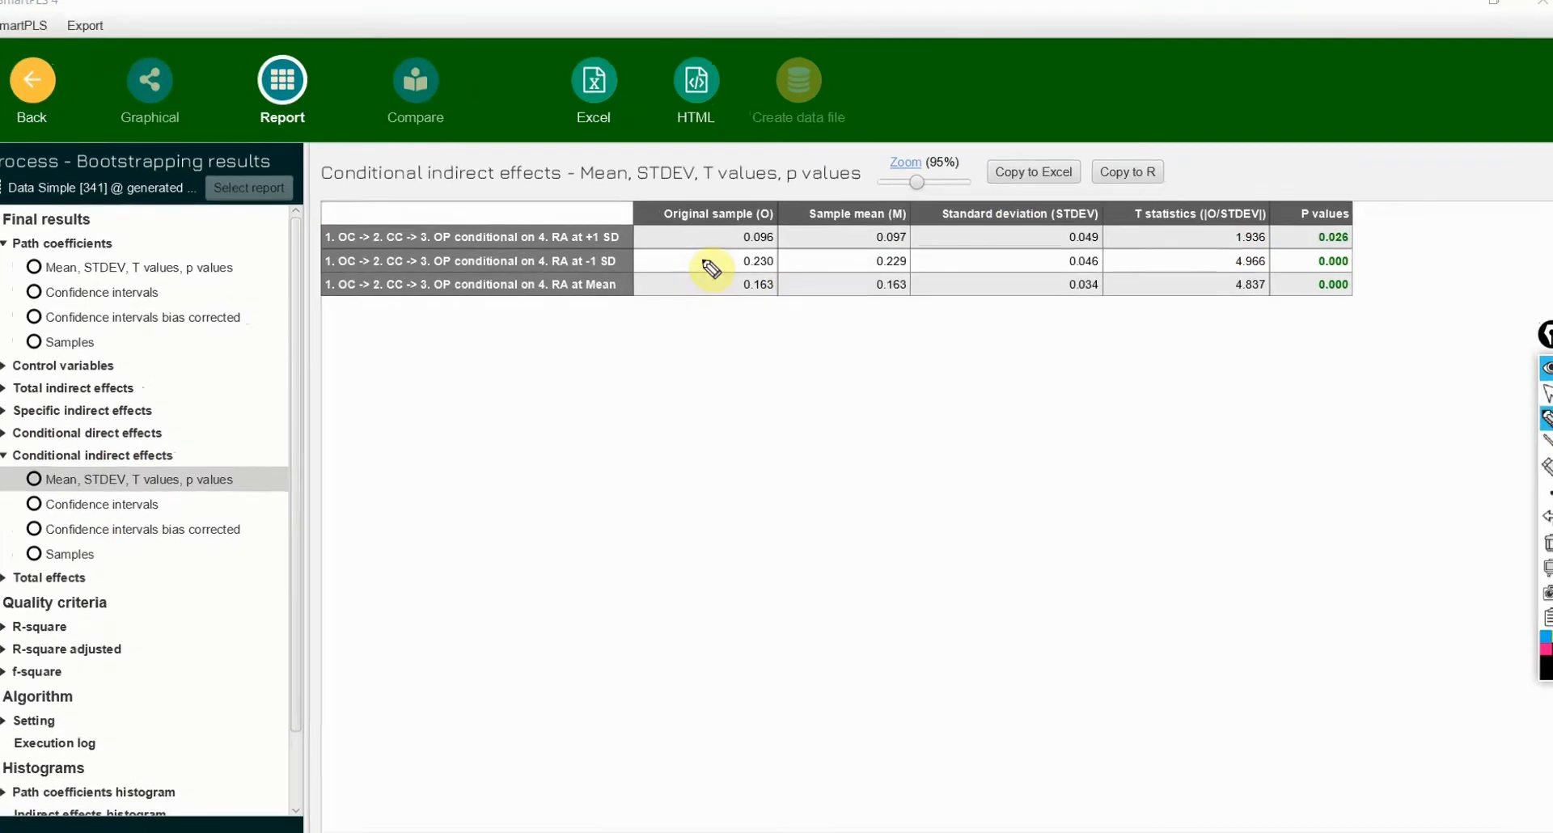
pyautogui.moveTo(600, 201); pyautogui.dragTo(654, 198)
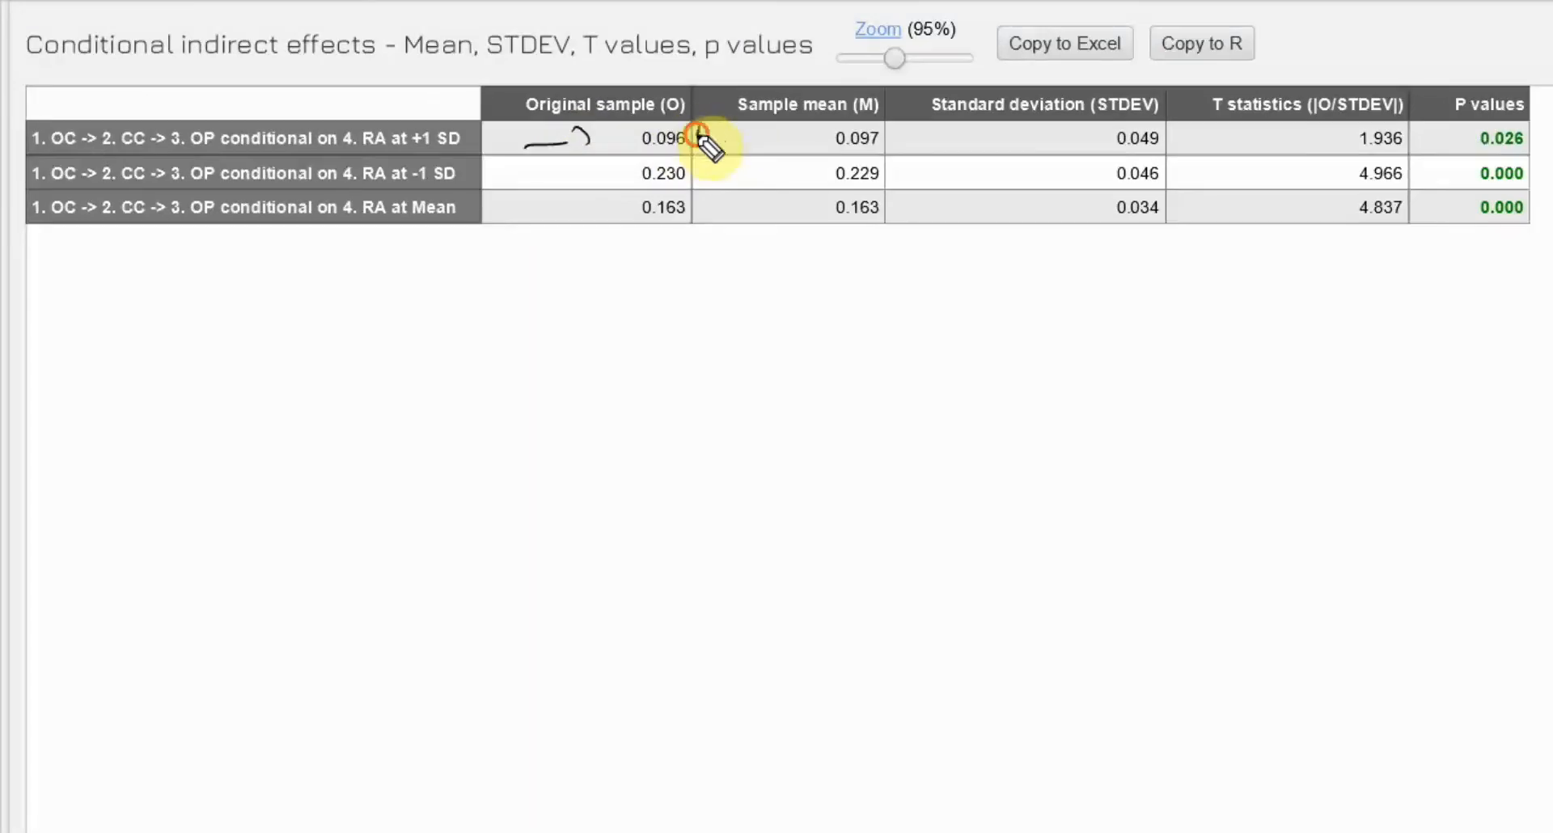
pyautogui.moveTo(749, 192); pyautogui.dragTo(700, 185)
pyautogui.moveTo(635, 125)
pyautogui.mouseDown()
pyautogui.moveTo(652, 159)
pyautogui.moveTo(692, 129)
pyautogui.moveTo(623, 181)
pyautogui.moveTo(700, 162)
pyautogui.mouseUp()
pyautogui.moveTo(632, 313); pyautogui.dragTo(670, 285)
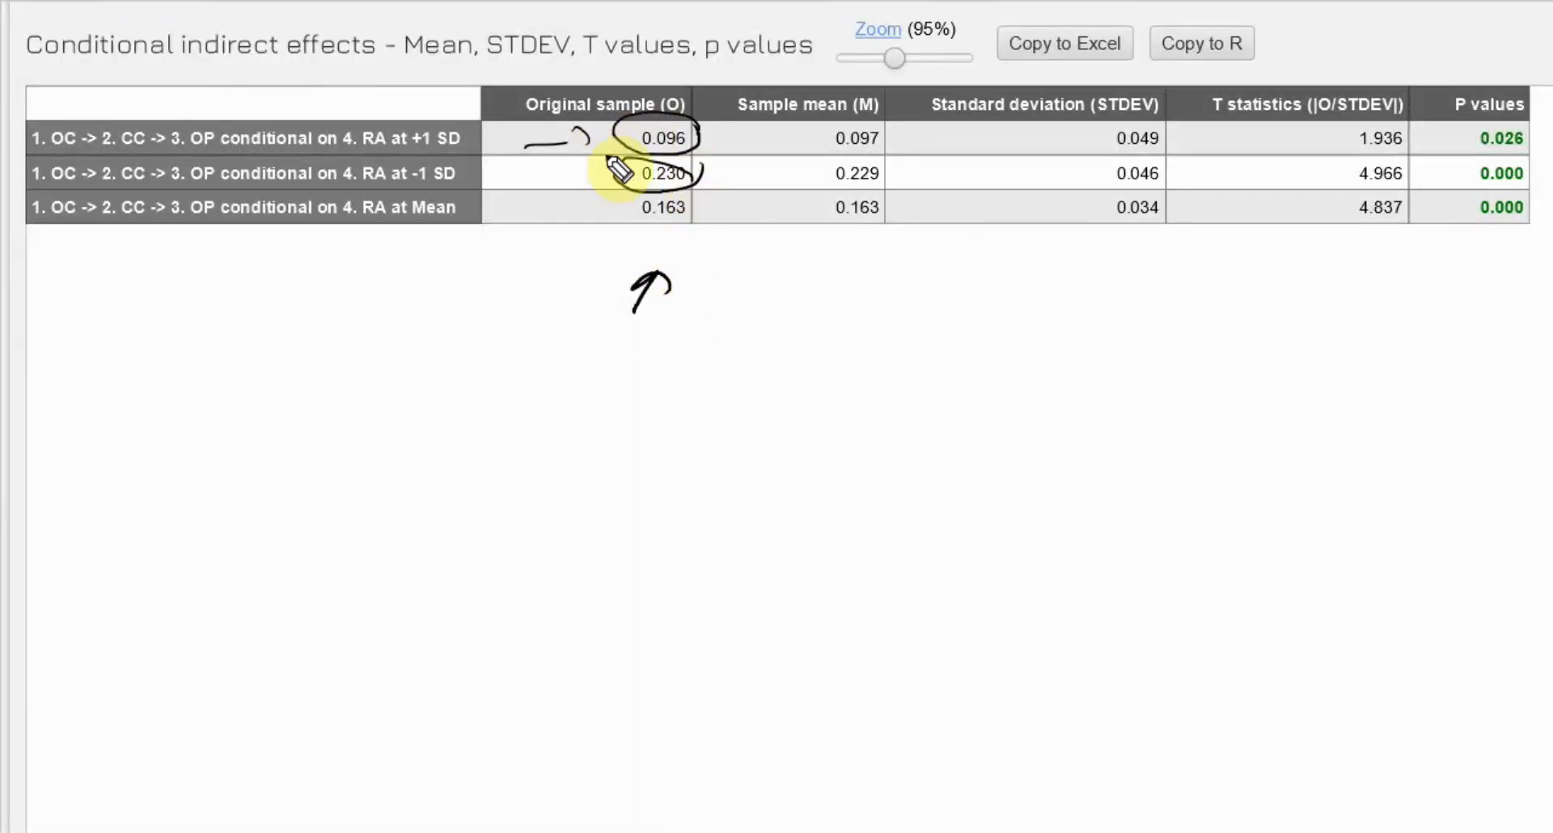
pyautogui.moveTo(696, 144); pyautogui.dragTo(703, 174)
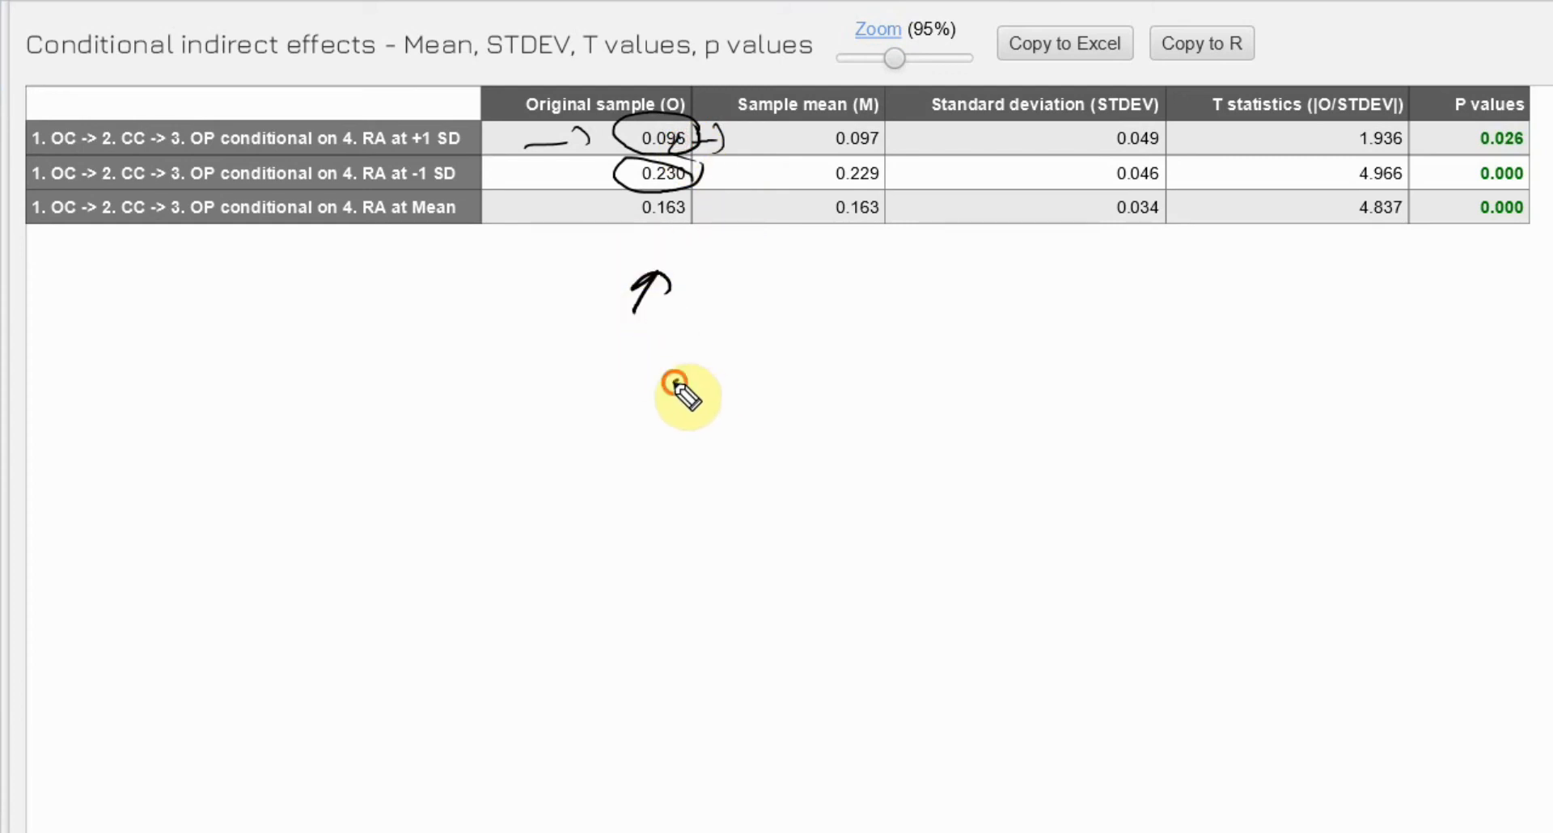
# Step: Sketch a curved two-headed arrow below the table, underline the -1 SD label, and draw an arrow from the +1 SD effect to the -1 SD effect
pyautogui.moveTo(676, 376); pyautogui.dragTo(822, 416)
pyautogui.moveTo(672, 356); pyautogui.dragTo(688, 399)
pyautogui.moveTo(854, 382); pyautogui.dragTo(814, 450)
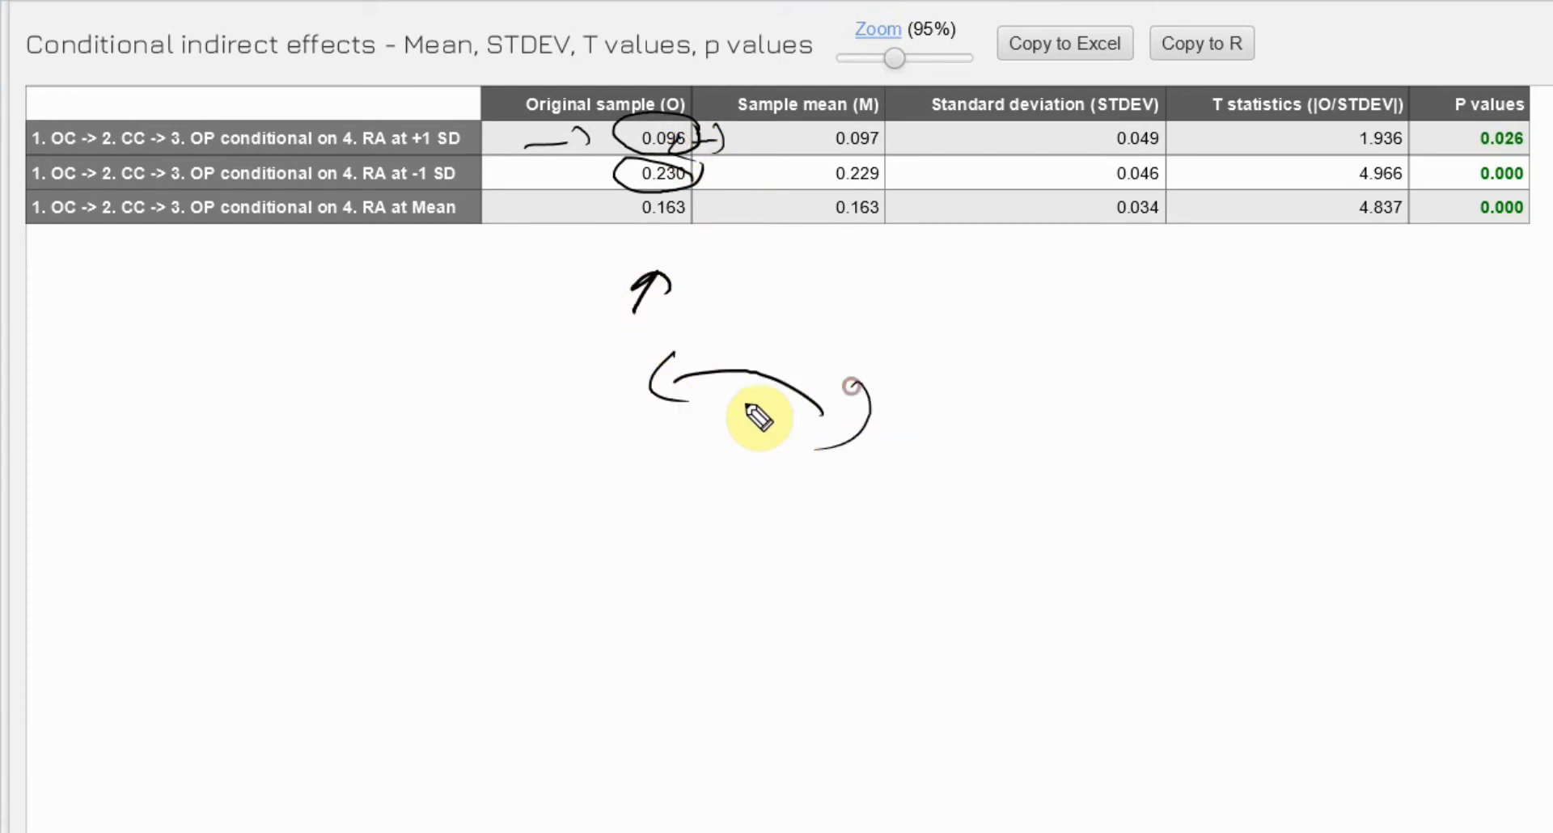
pyautogui.moveTo(424, 186); pyautogui.dragTo(471, 183)
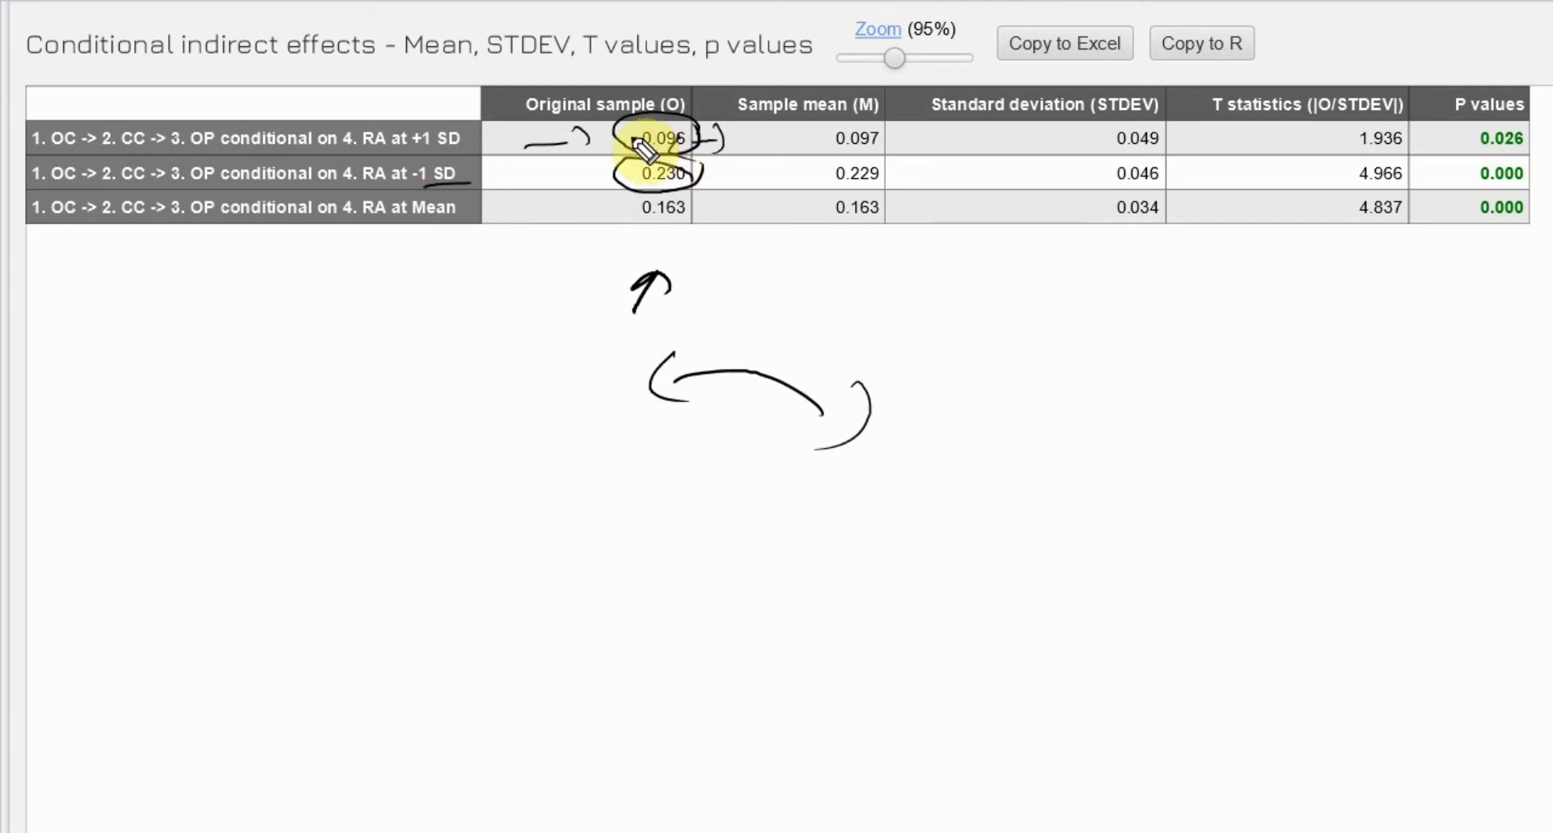
pyautogui.moveTo(608, 134); pyautogui.dragTo(589, 166)
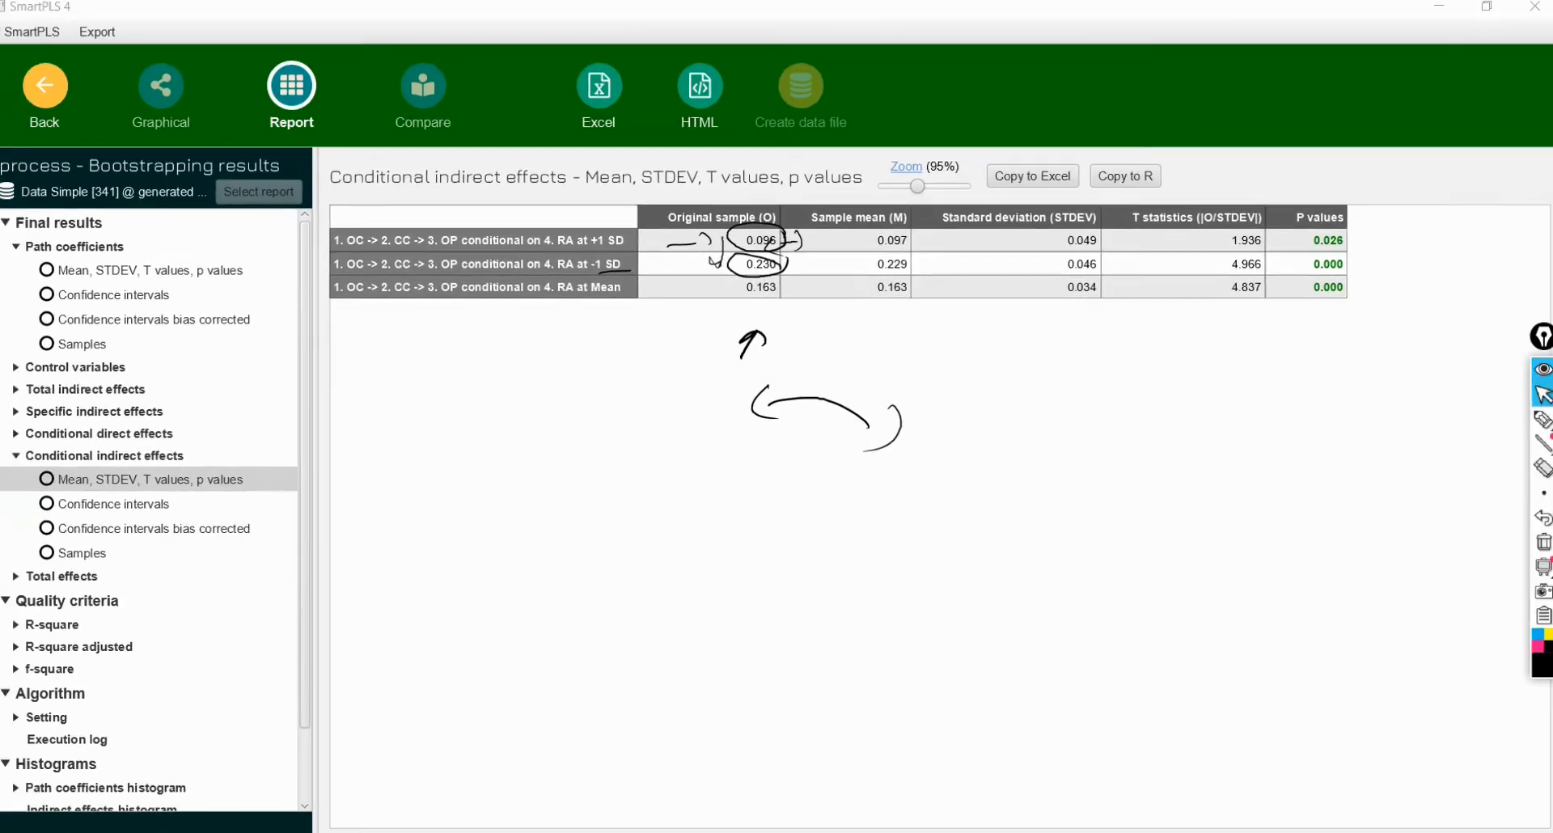
# Step: Switch to the Excel workbook, clear all pen annotations, and mark the Index/Beta result in H5
pyautogui.click(874, 831)
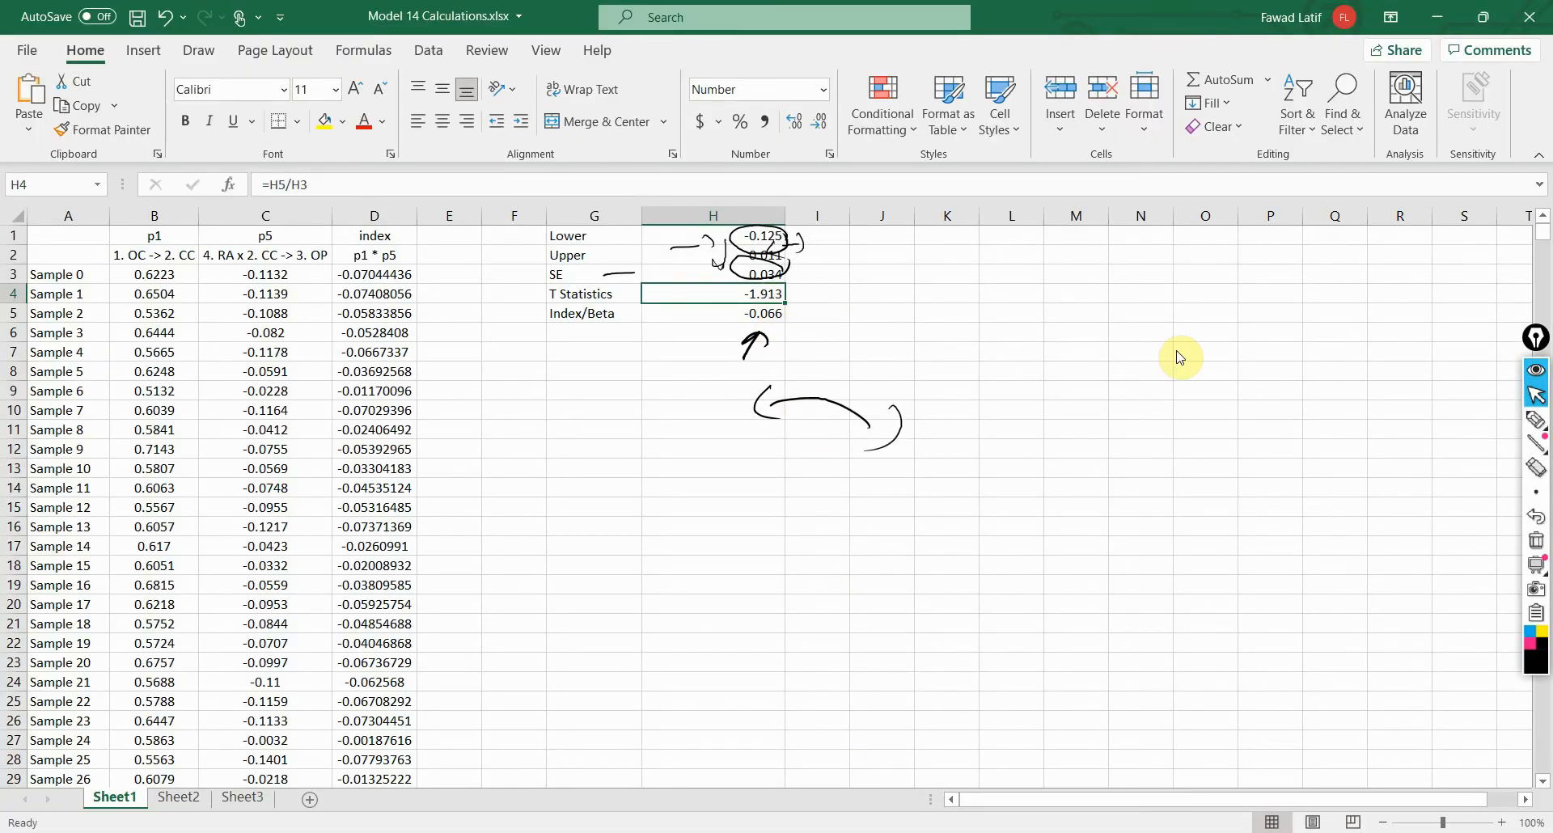
pyautogui.click(1540, 544)
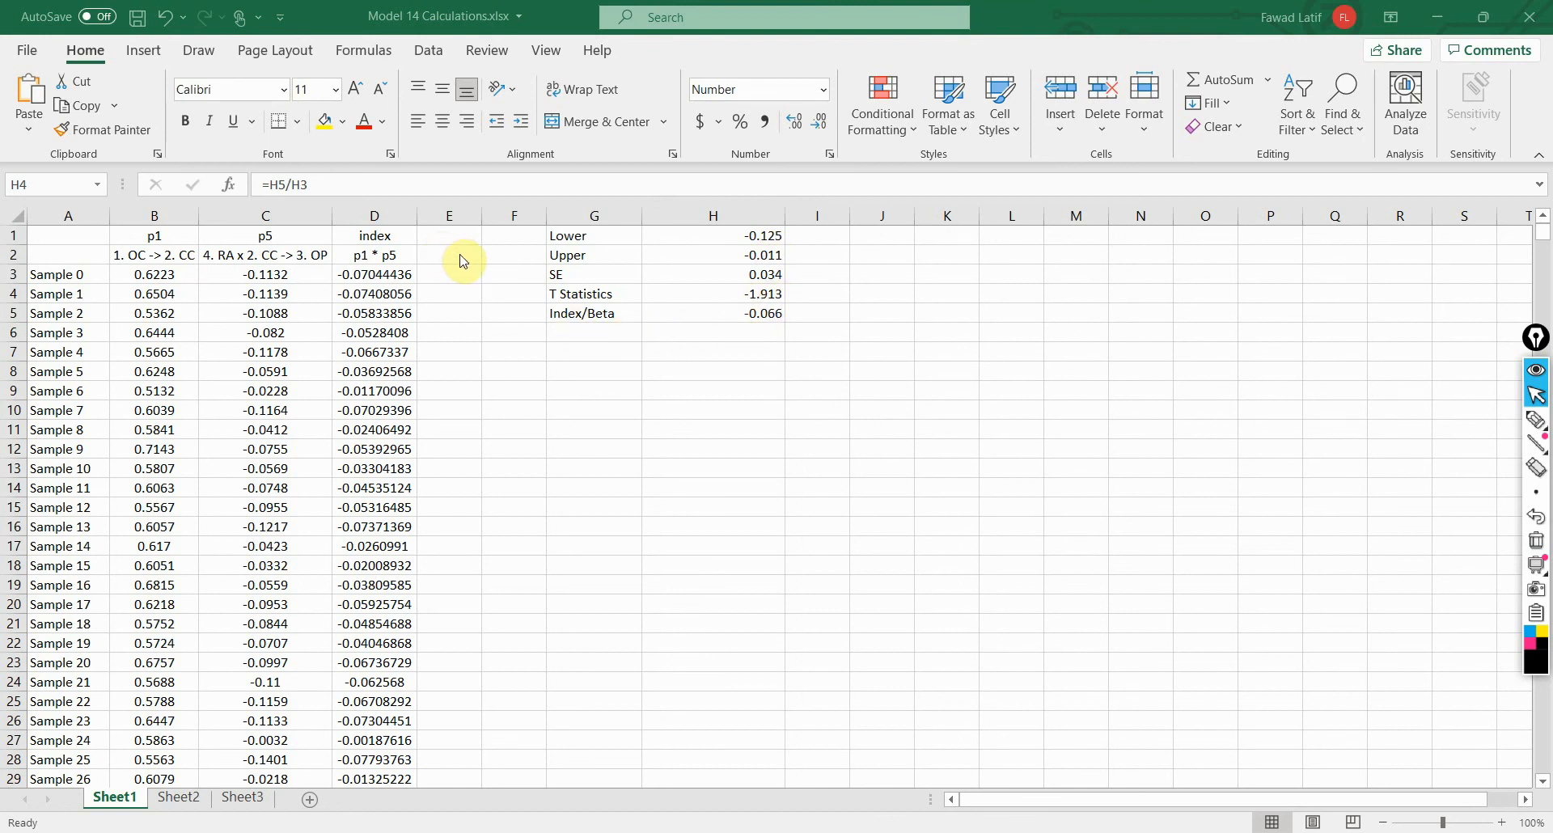
pyautogui.moveTo(834, 317); pyautogui.dragTo(761, 327)
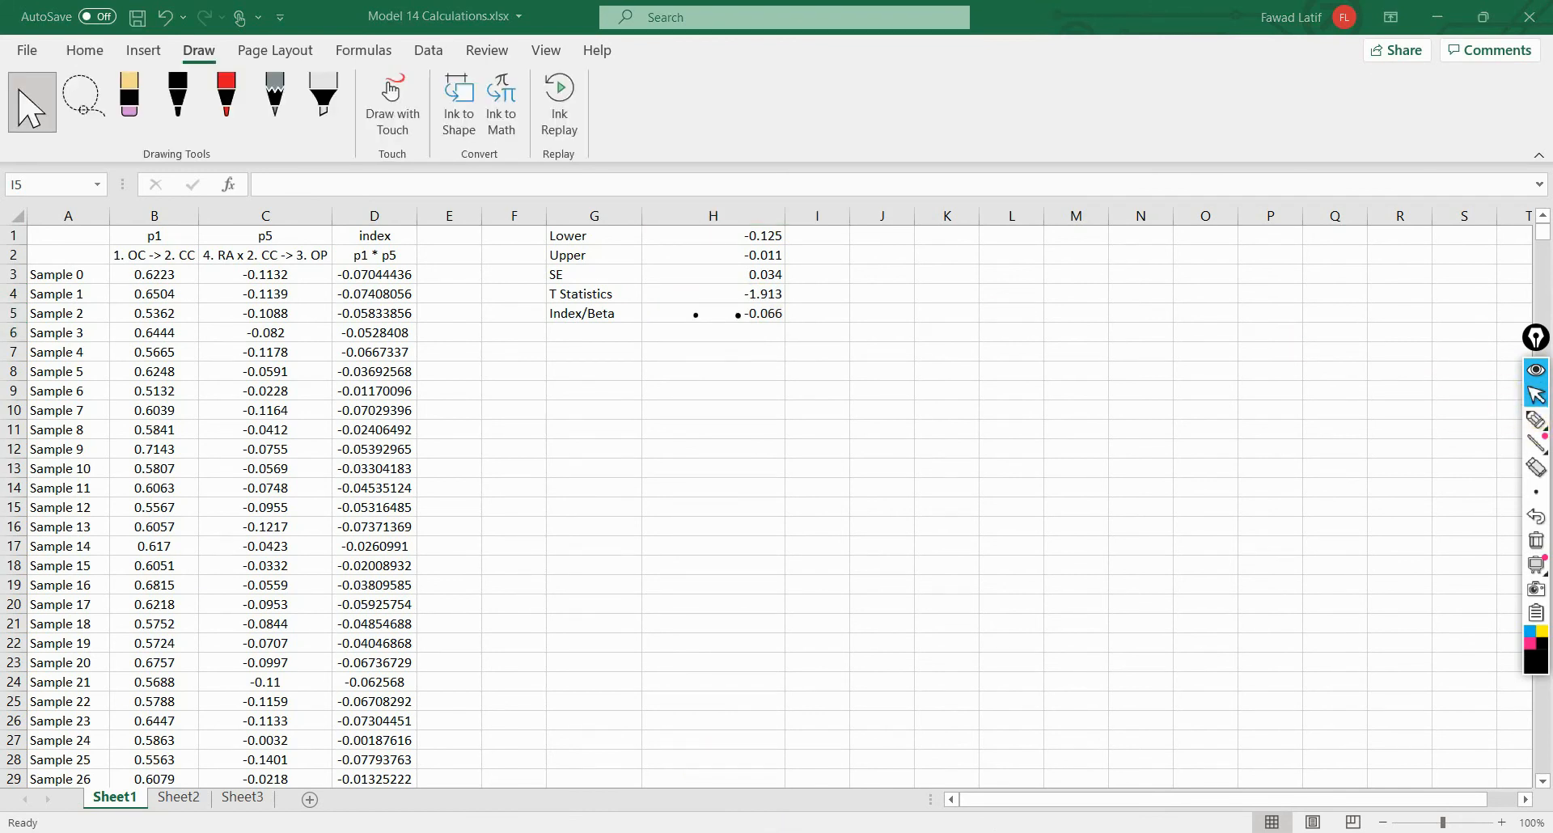
# Step: Switch to the presentation and show the Reporting Moderated Mediation slide with its results tables
pyautogui.moveTo(774, 832)
pyautogui.click(900, 774)
pyautogui.click(902, 479)
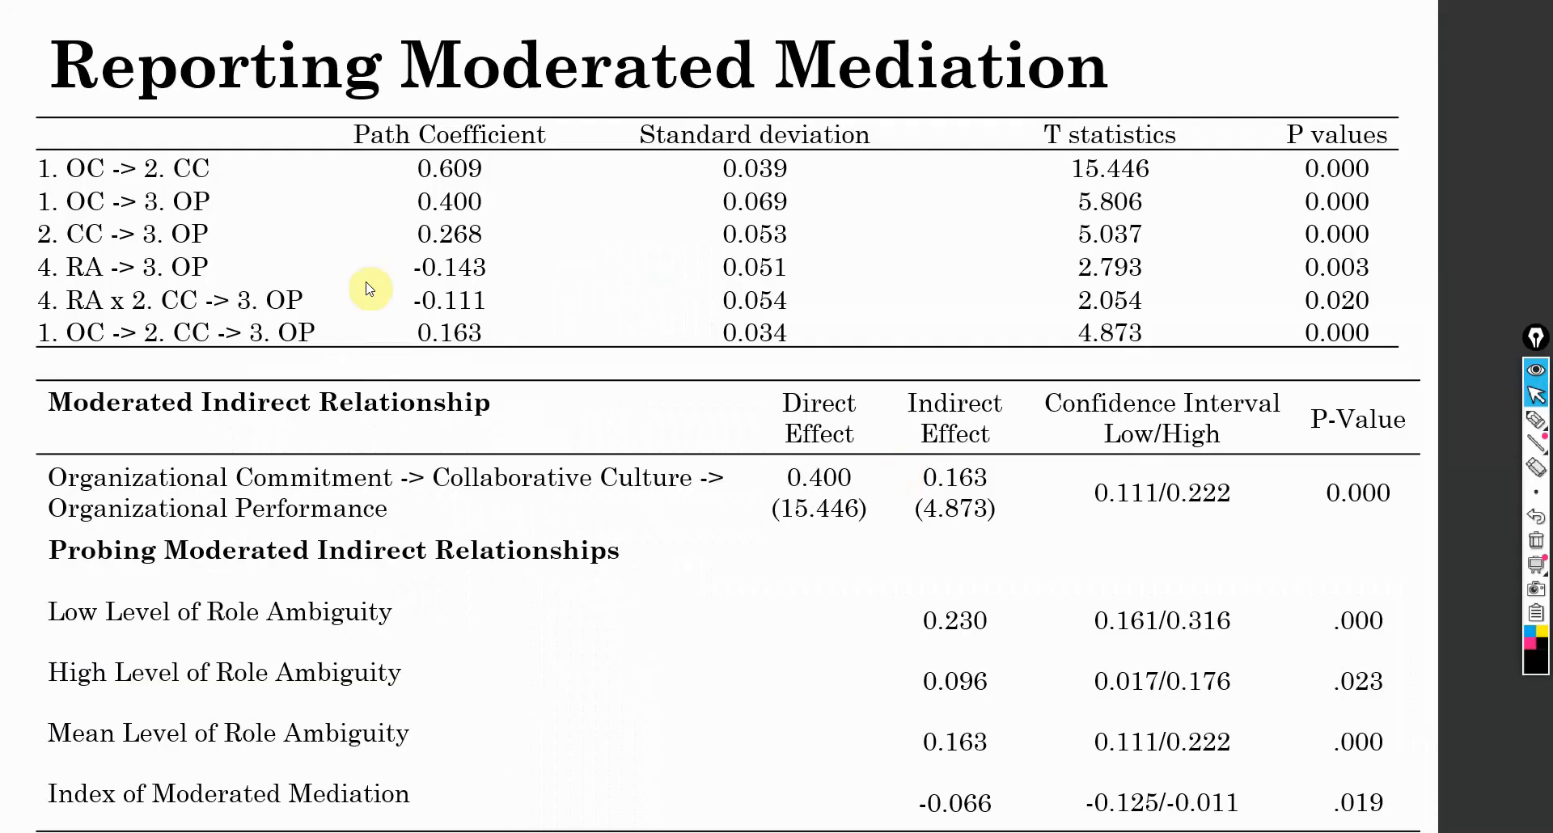